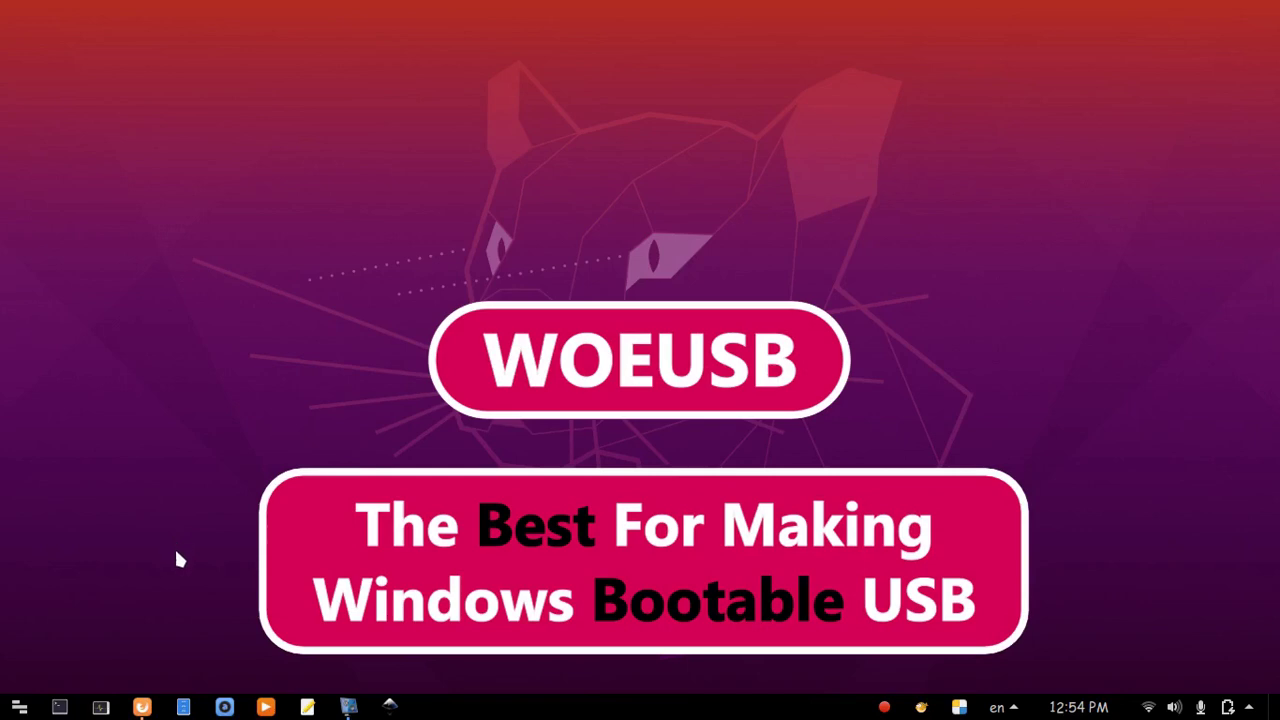
Step: In Firefox, search Google for 'windows 10 download'
{"action": "mouse_move", "coordinate": [143, 706]}
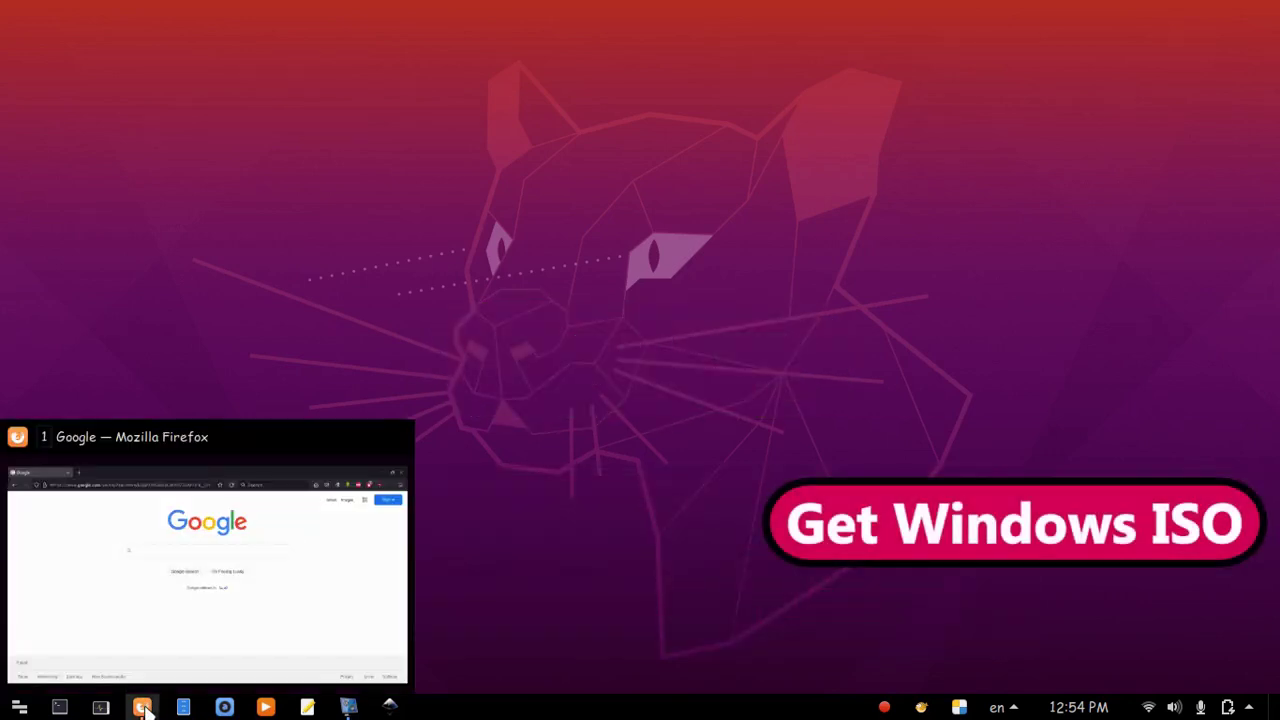
{"action": "left_click", "coordinate": [143, 707]}
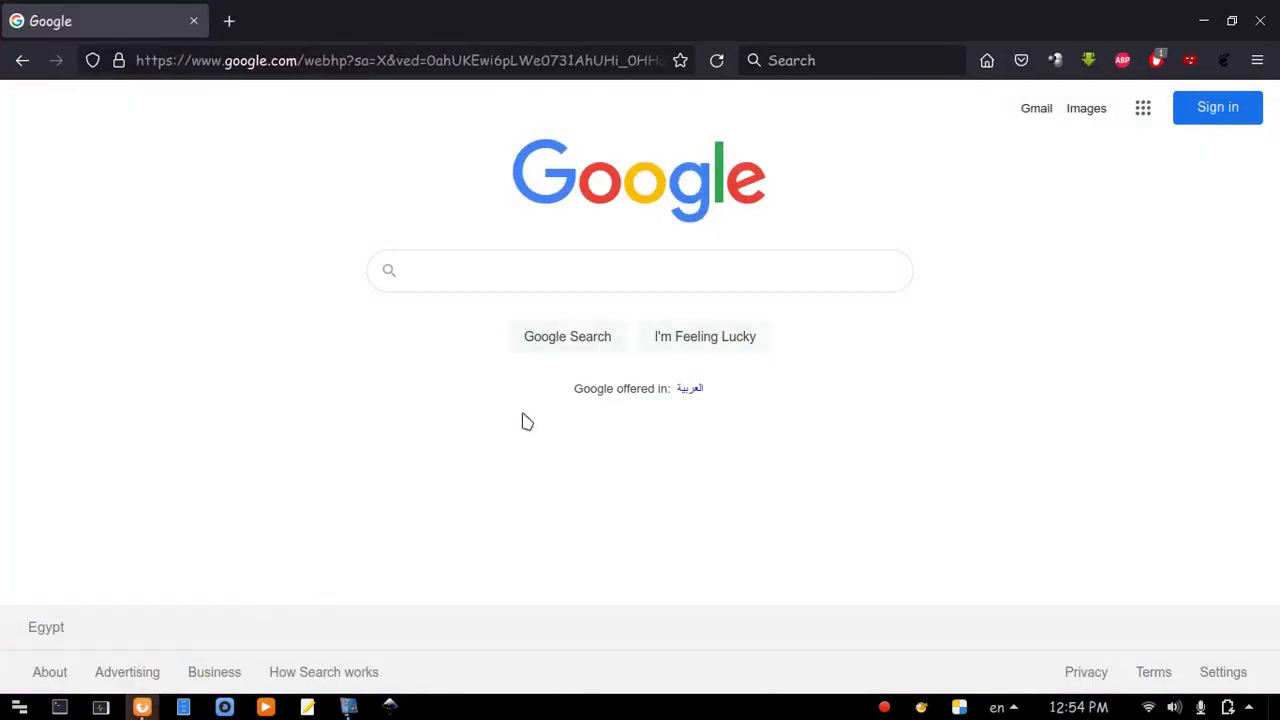
{"action": "type", "text": "windows"}
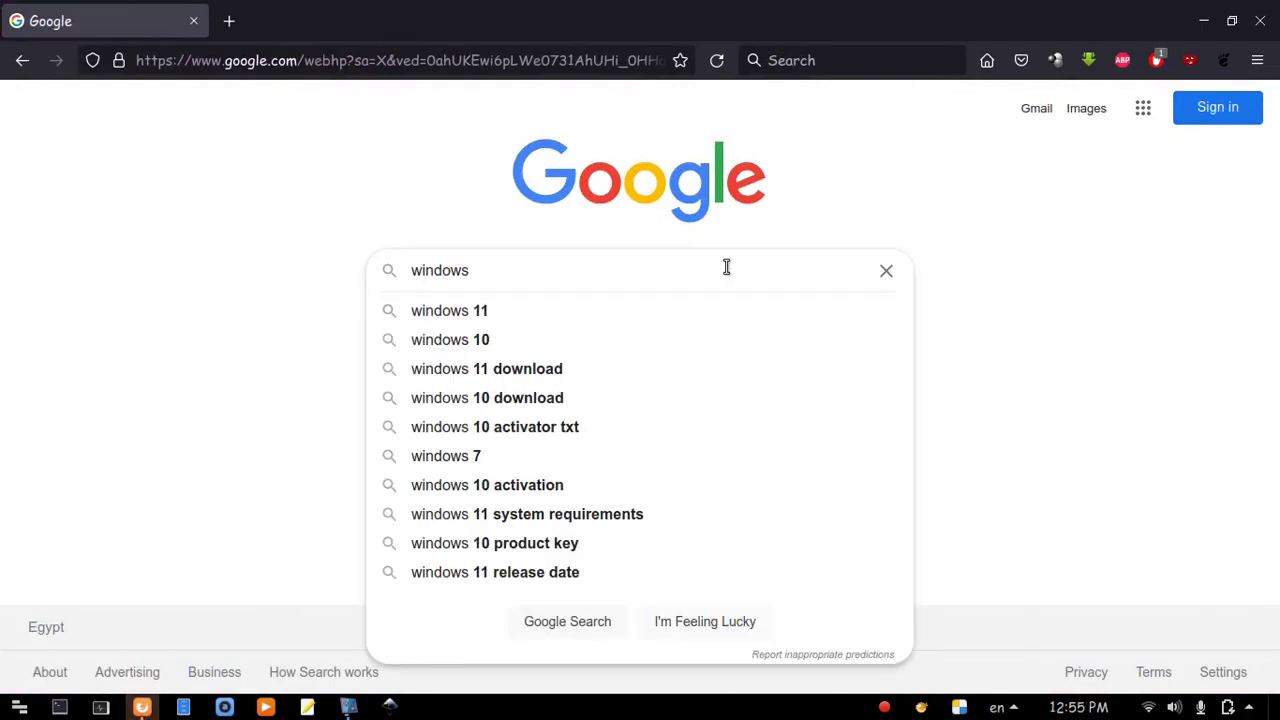
{"action": "type", "text": " 10 download"}
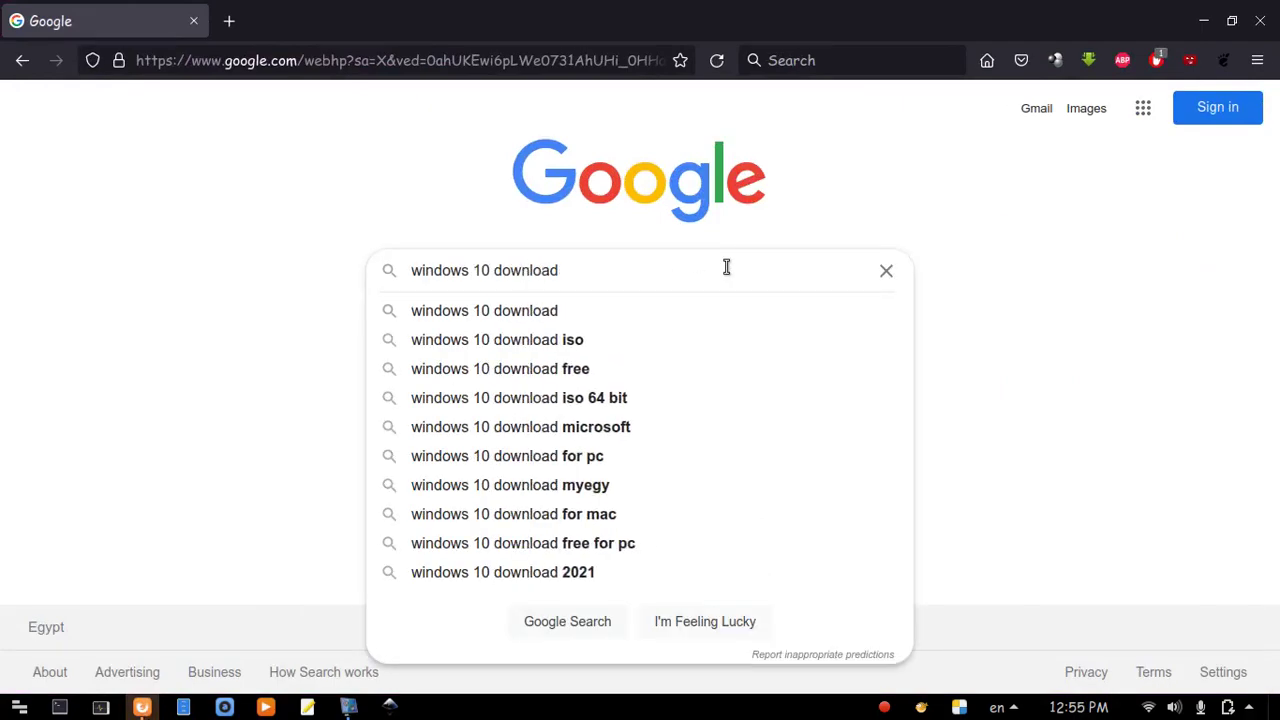
{"action": "key", "text": "Return"}
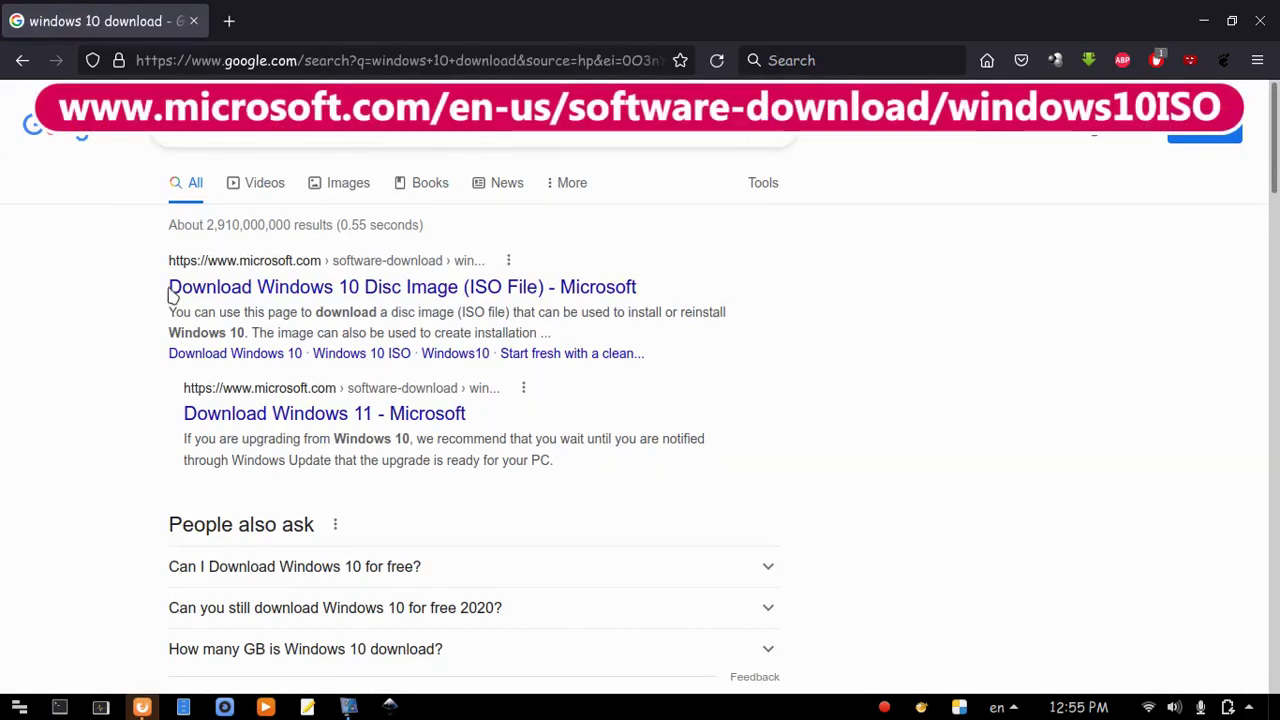
Step: Open Microsoft's Windows 10 ISO page and confirm the Windows 10 (multi-edition ISO) edition
{"action": "left_click", "coordinate": [172, 292]}
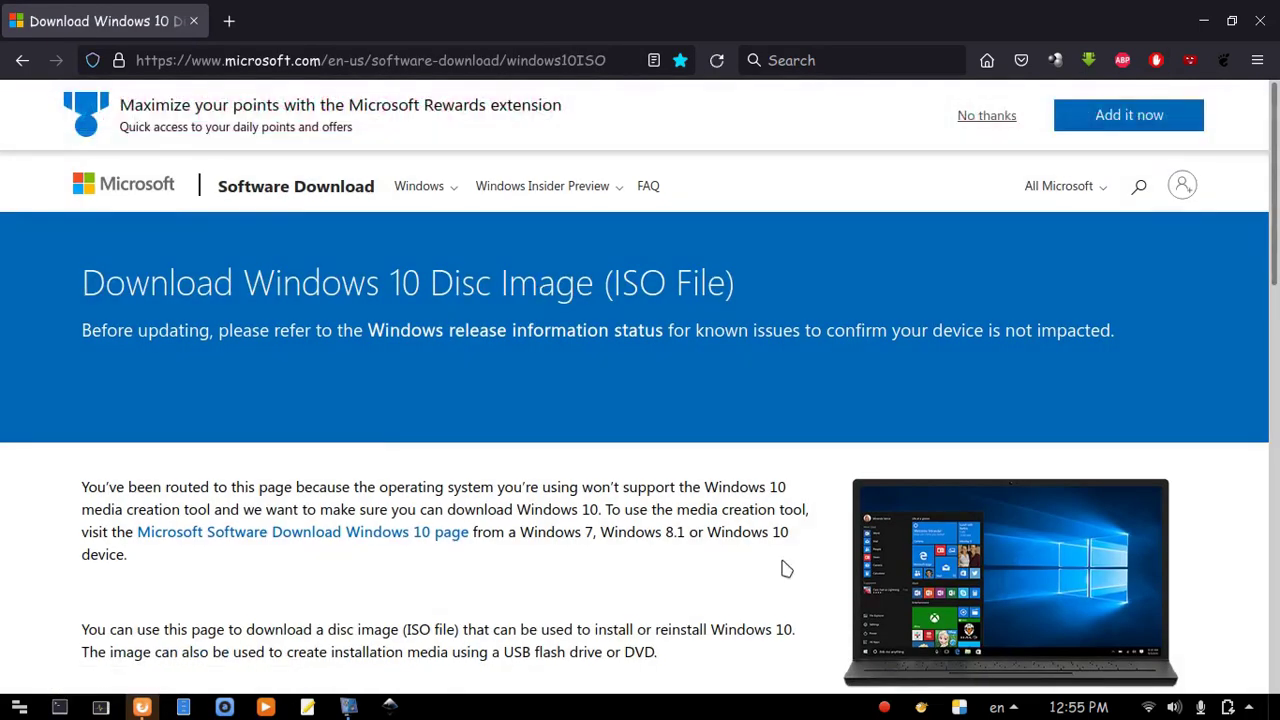
{"action": "scroll", "coordinate": [785, 568], "scroll_direction": "down", "scroll_amount": 2}
{"action": "scroll", "coordinate": [785, 568], "scroll_direction": "down", "scroll_amount": 5}
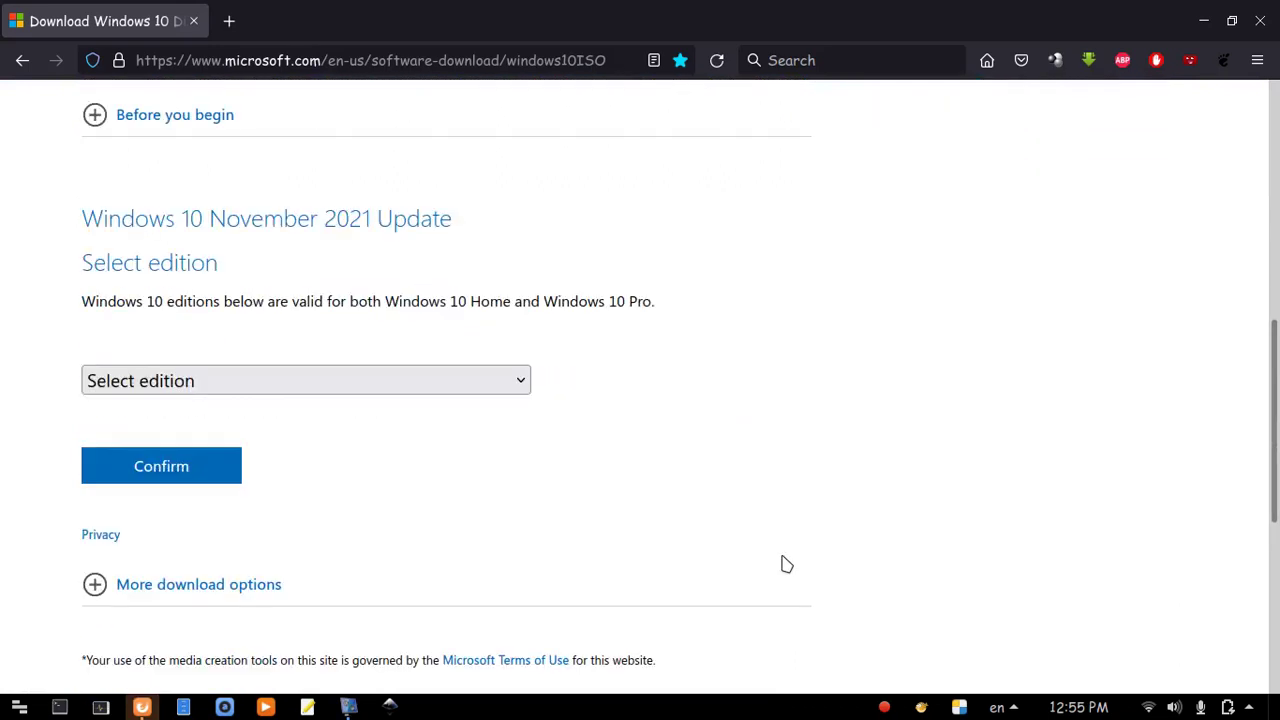
{"action": "left_click", "coordinate": [523, 384]}
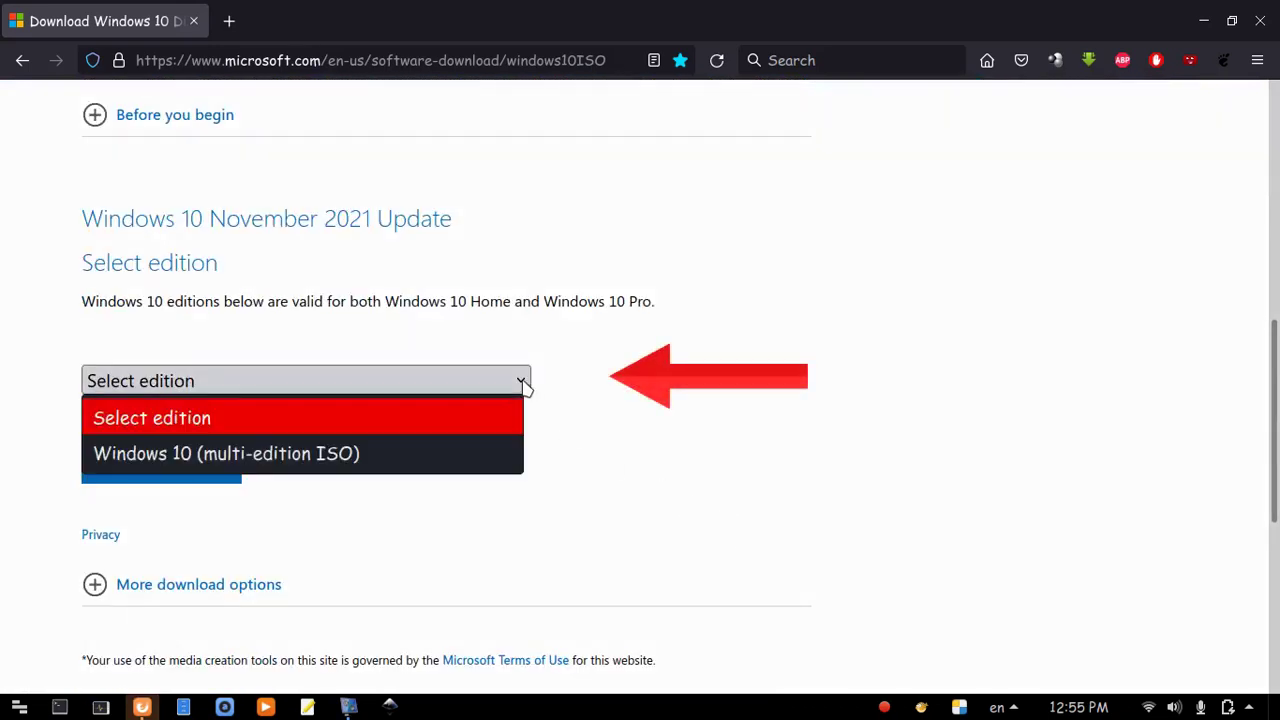
{"action": "left_click", "coordinate": [397, 463]}
{"action": "left_click", "coordinate": [229, 476]}
Step: Choose and confirm English as the product language
{"action": "left_click", "coordinate": [519, 496]}
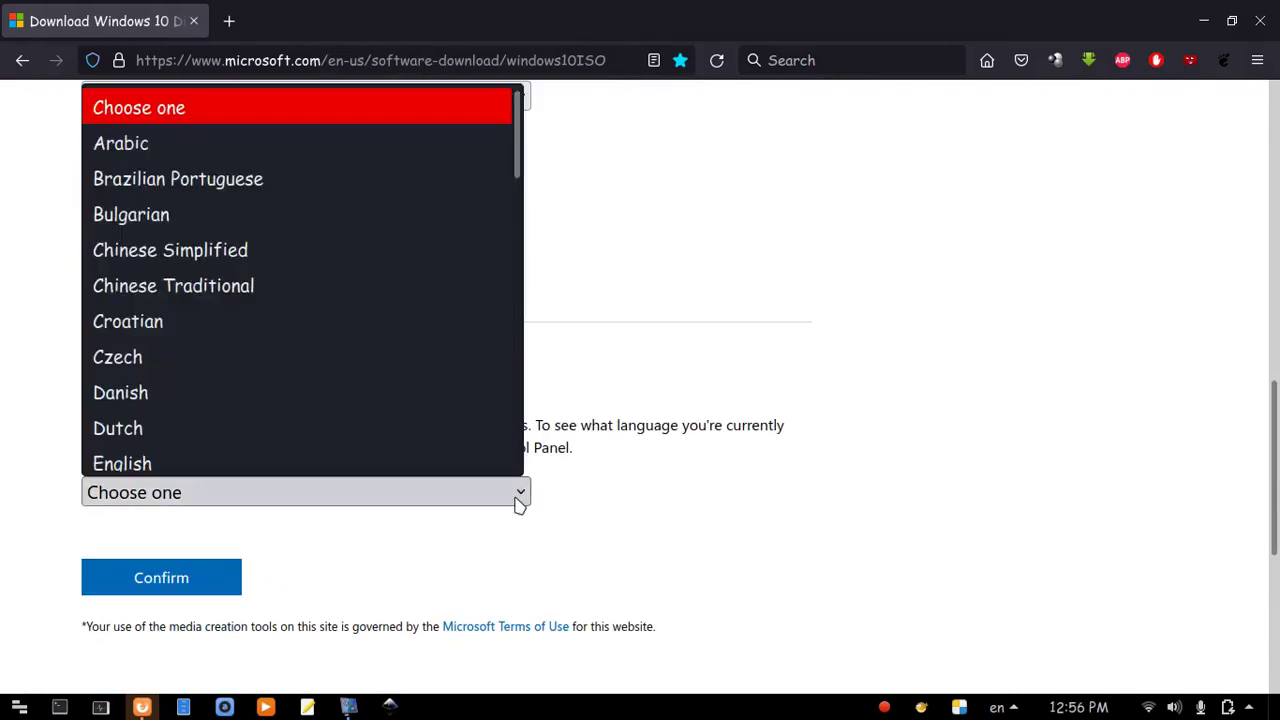
{"action": "scroll", "coordinate": [400, 400], "scroll_direction": "down", "scroll_amount": 2}
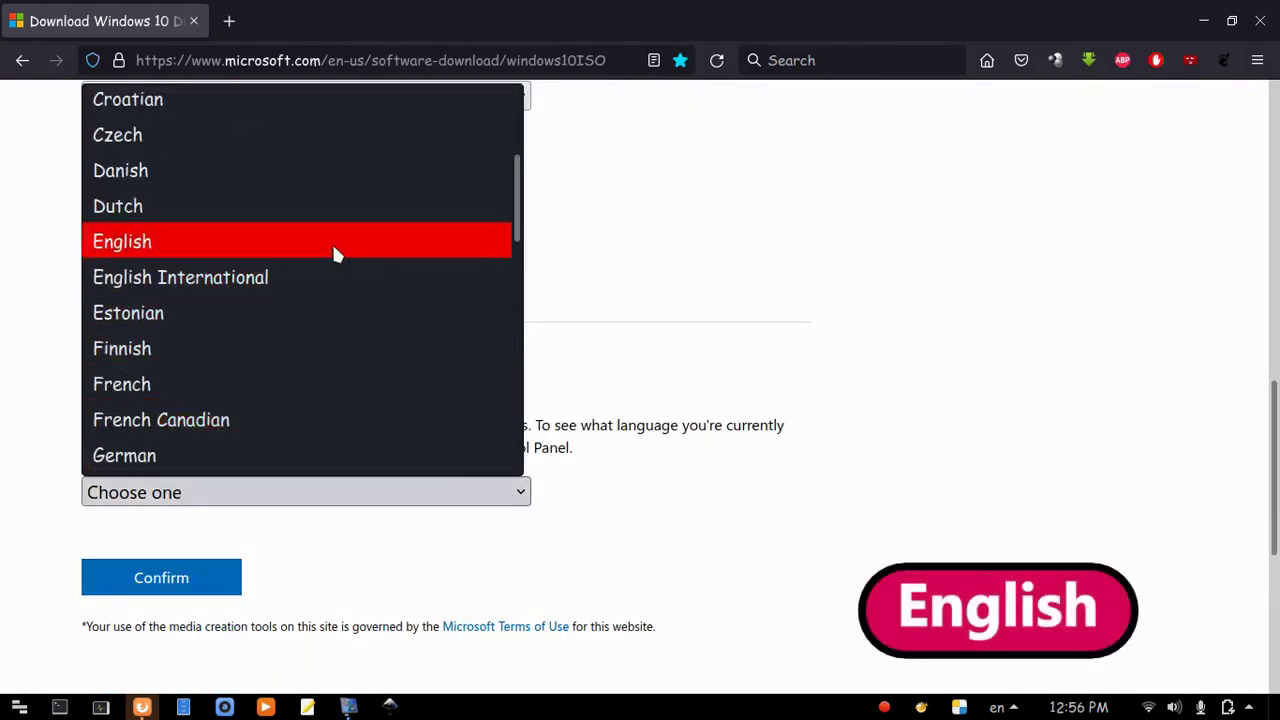
{"action": "left_click", "coordinate": [338, 245]}
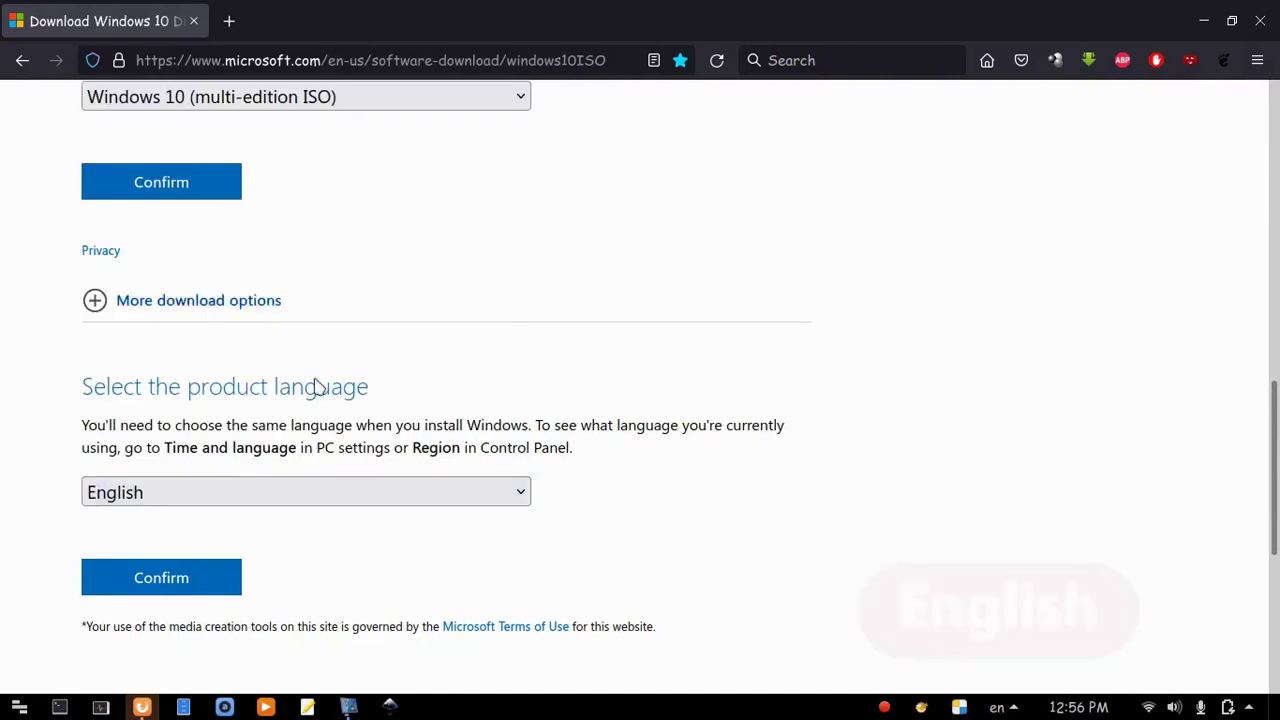
{"action": "left_click", "coordinate": [232, 582]}
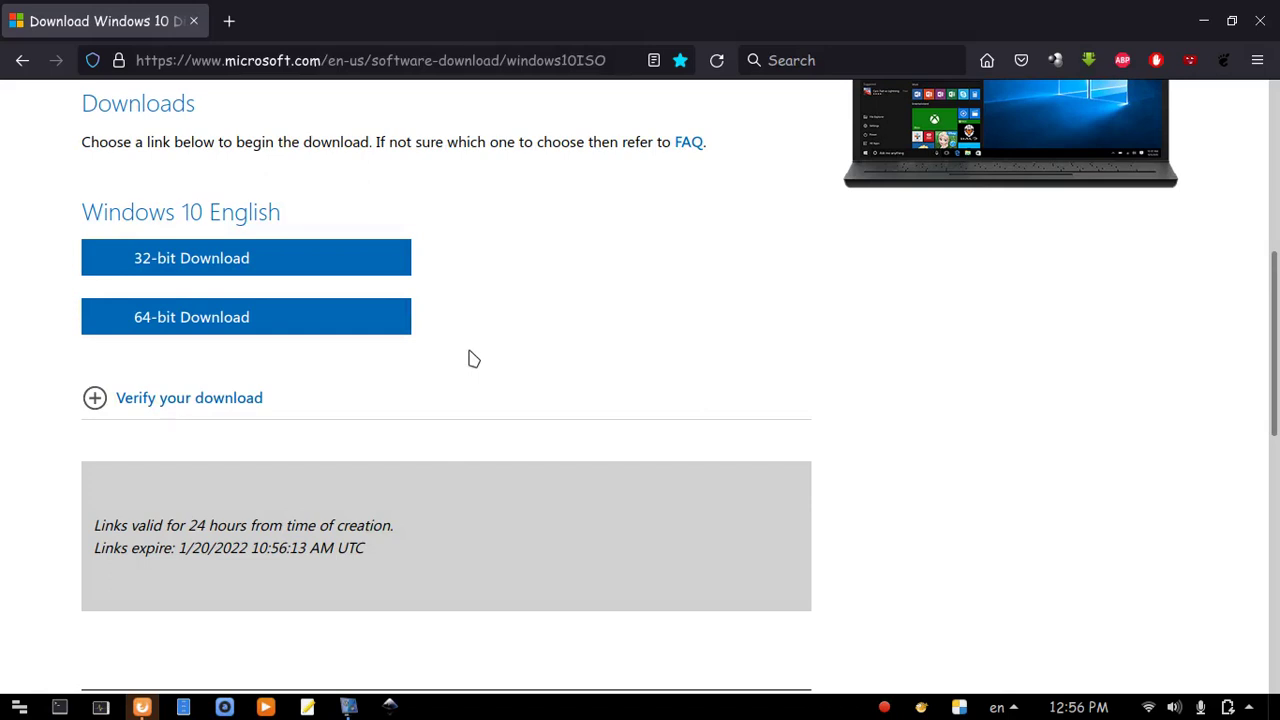
Step: Save the 64-bit Win10_21H2_English_x64.iso file to disk and check its download progress
{"action": "left_click", "coordinate": [363, 329]}
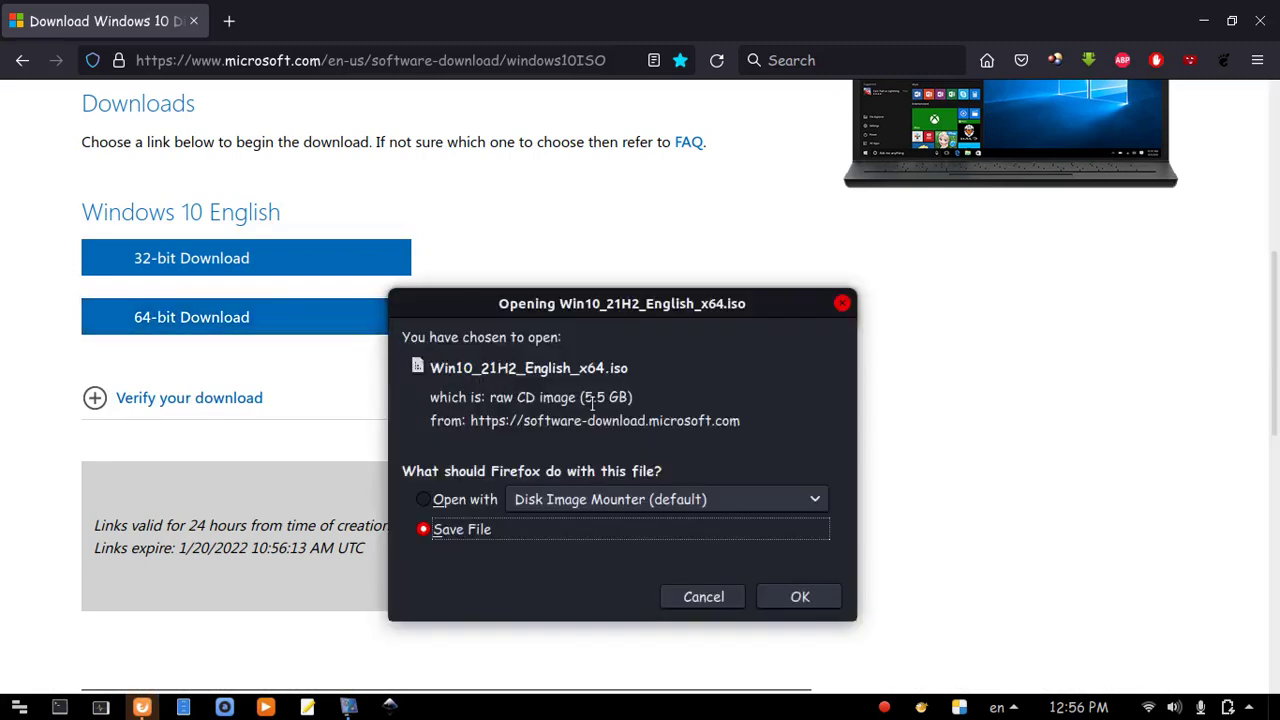
{"action": "left_click", "coordinate": [800, 597]}
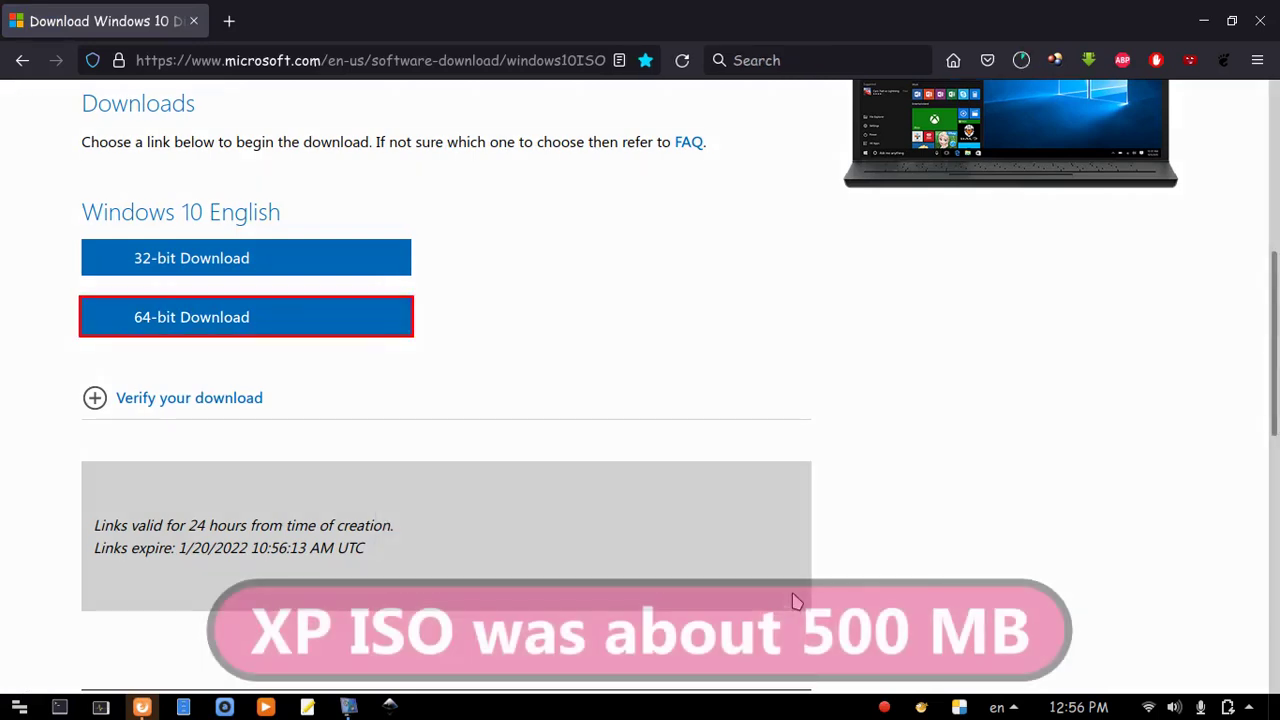
{"action": "left_click", "coordinate": [1021, 59]}
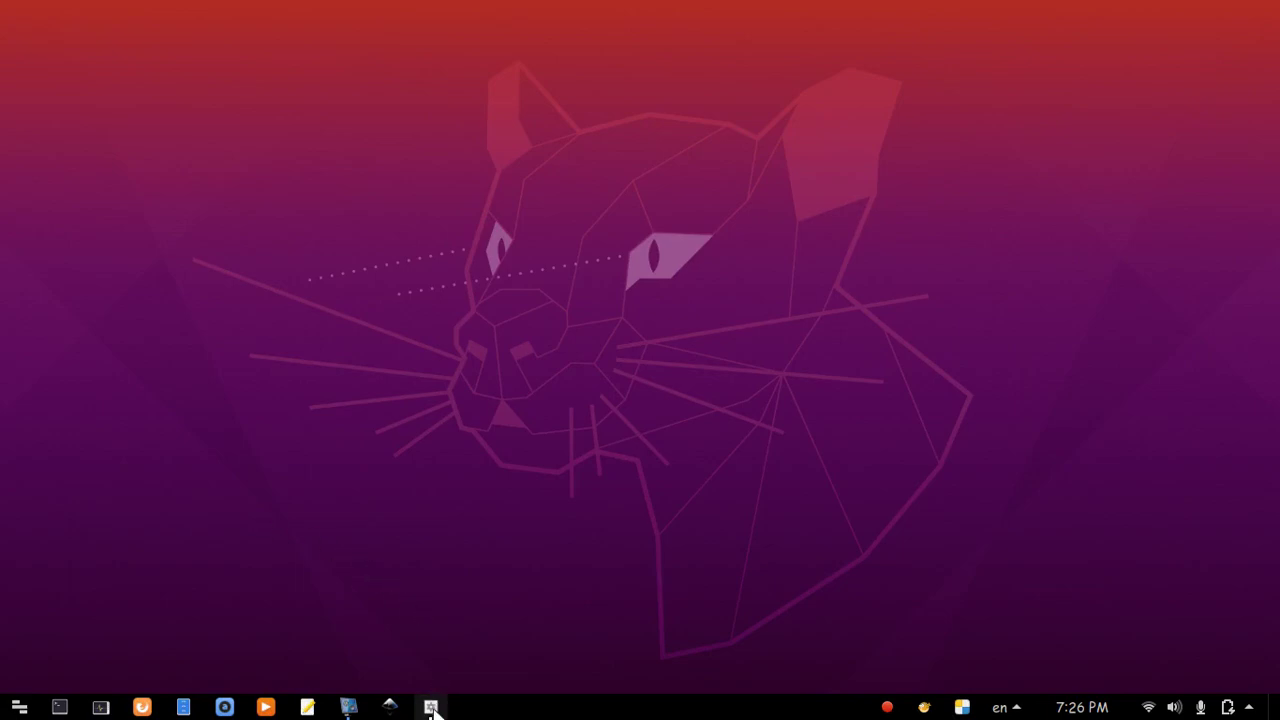
Step: Search 'woeusb' in Ubuntu Software, install woe-usb with the account password, then close the store
{"action": "mouse_move", "coordinate": [432, 705]}
{"action": "left_click", "coordinate": [440, 545]}
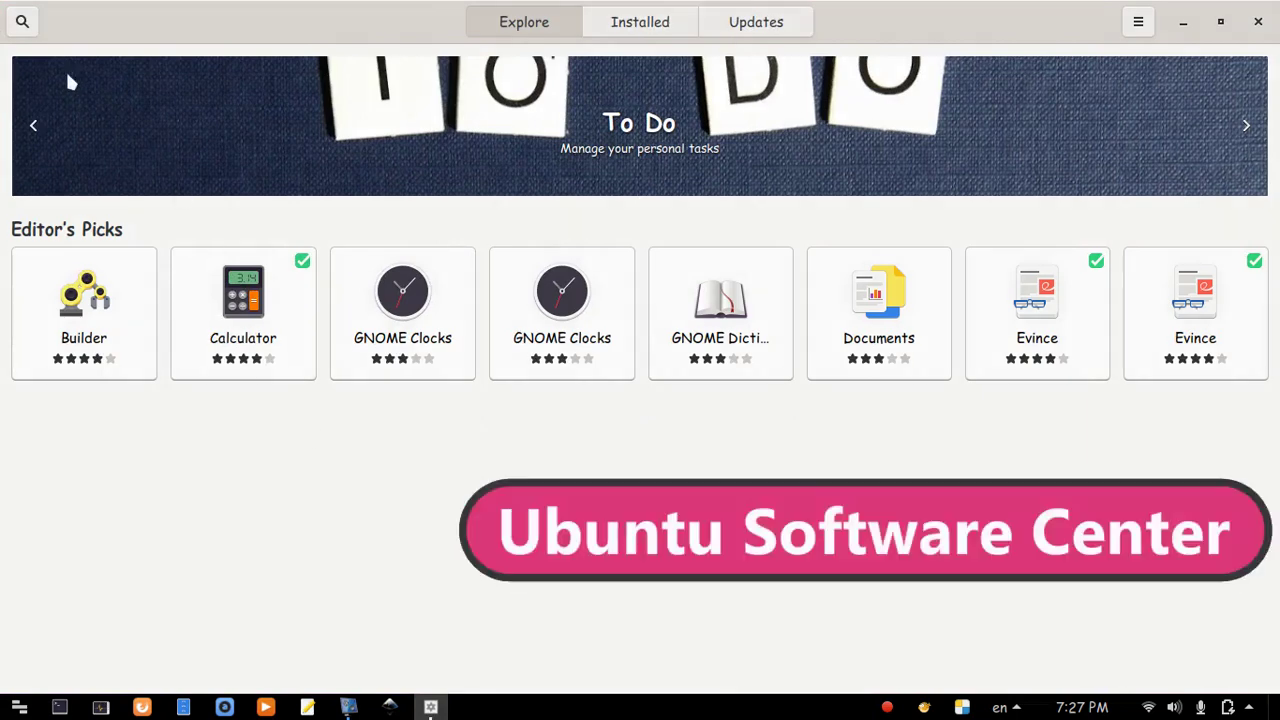
{"action": "left_click", "coordinate": [22, 22]}
{"action": "type", "text": "woeusb"}
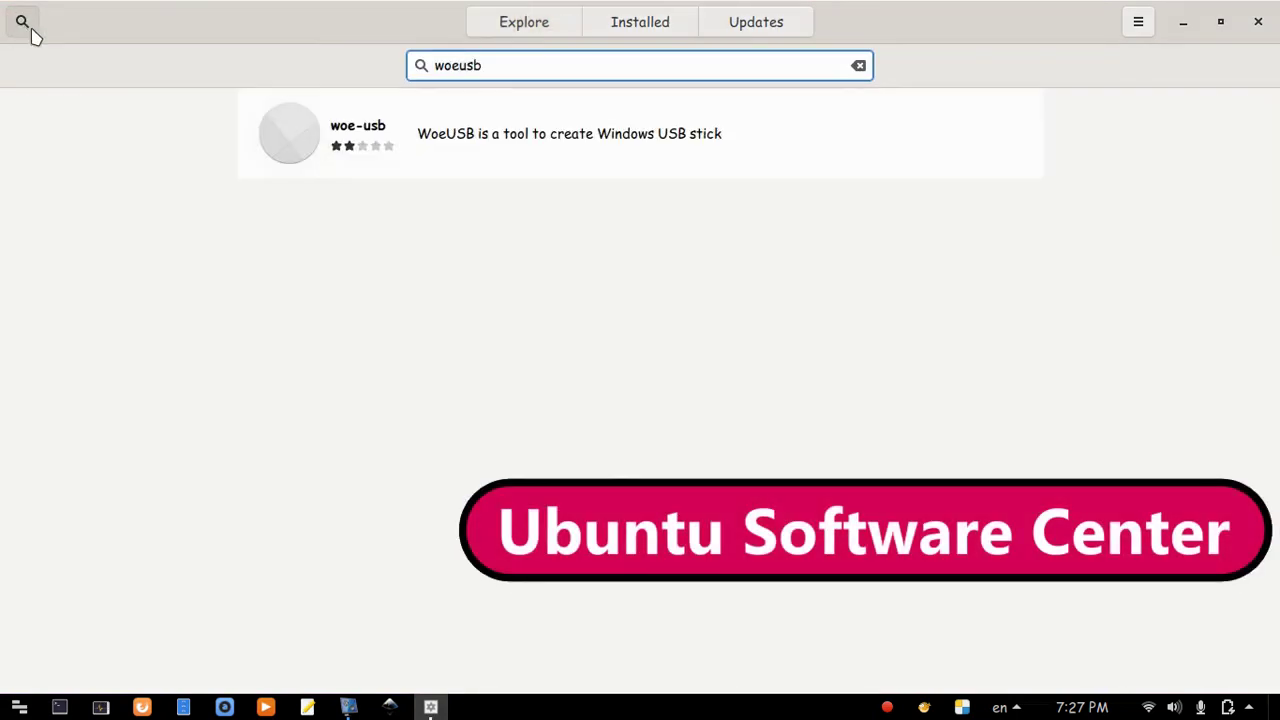
{"action": "left_click", "coordinate": [632, 146]}
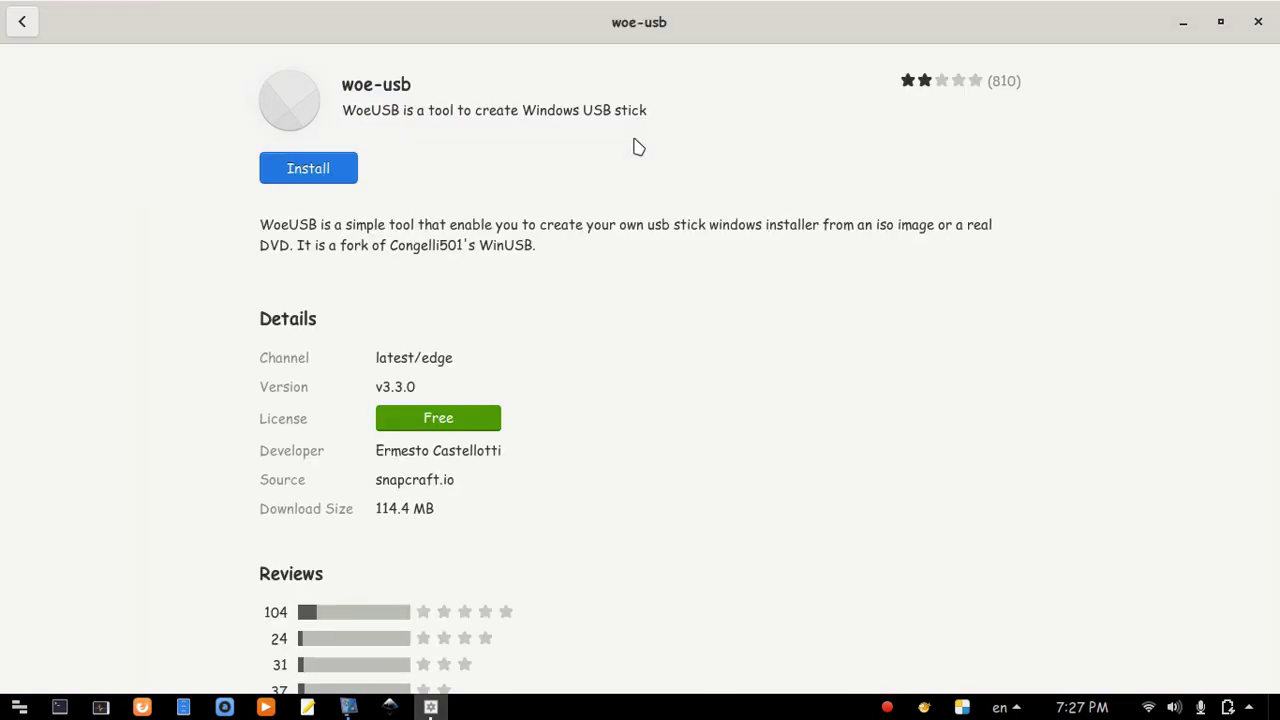
{"action": "left_click", "coordinate": [343, 180]}
{"action": "type", "text": "***************"}
{"action": "key", "text": "Return"}
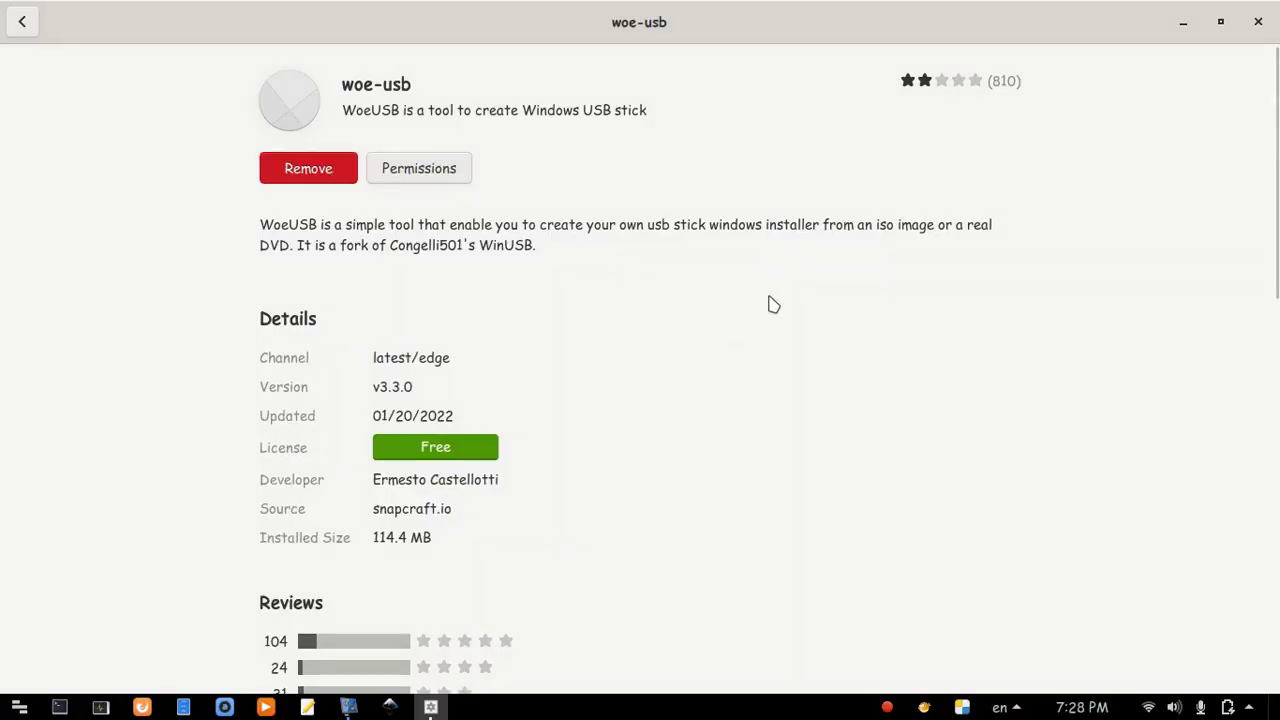
{"action": "left_click", "coordinate": [1257, 23]}
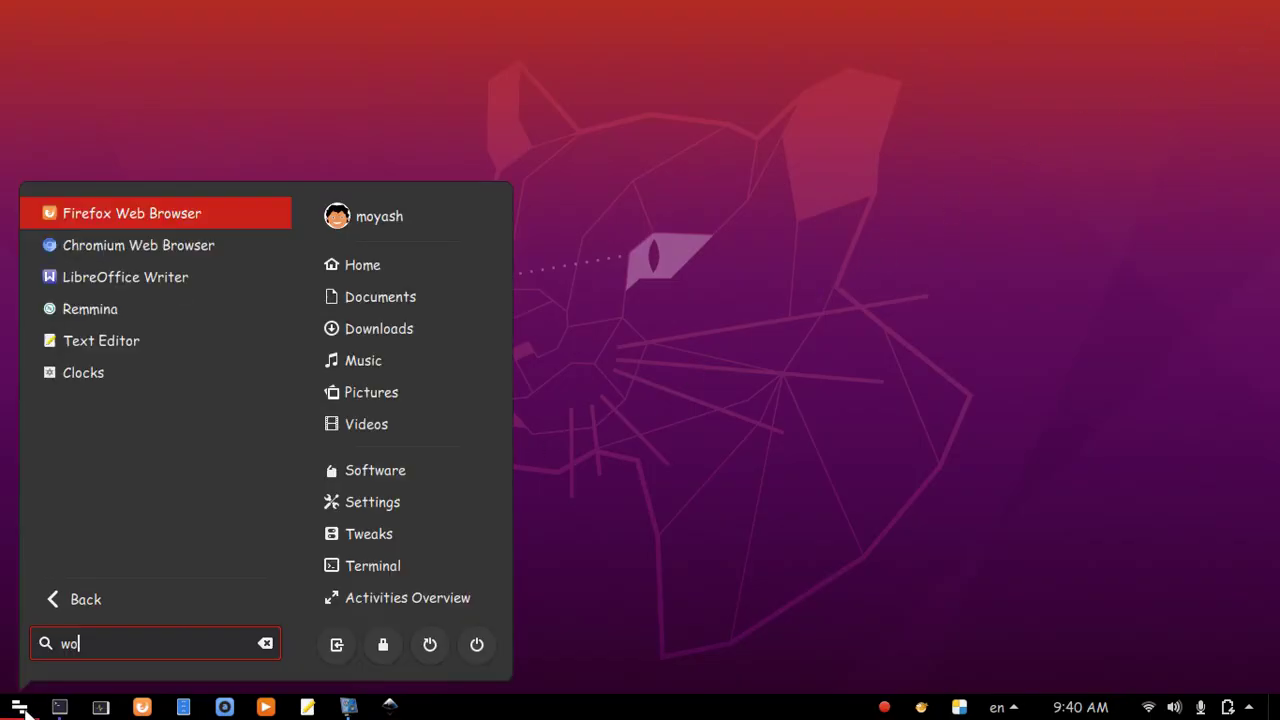
{"action": "type", "text": "e"}
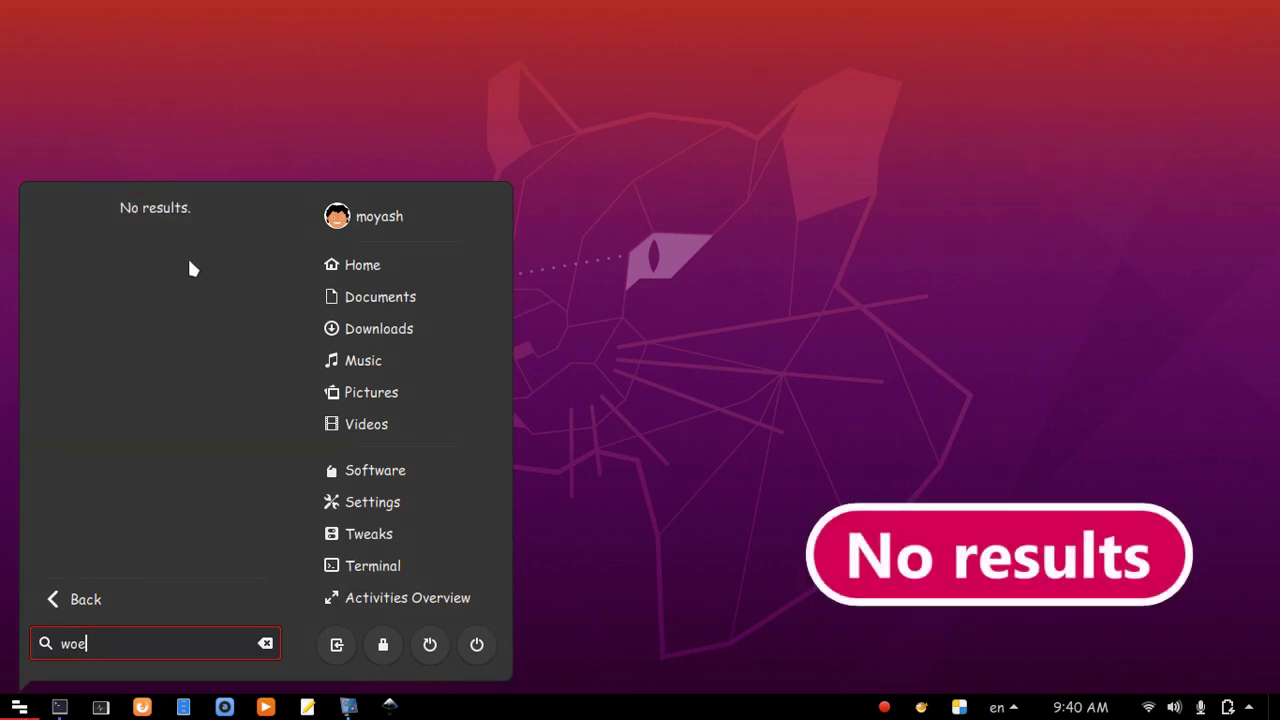
{"action": "key", "text": "super"}
{"action": "type", "text": "wo"}
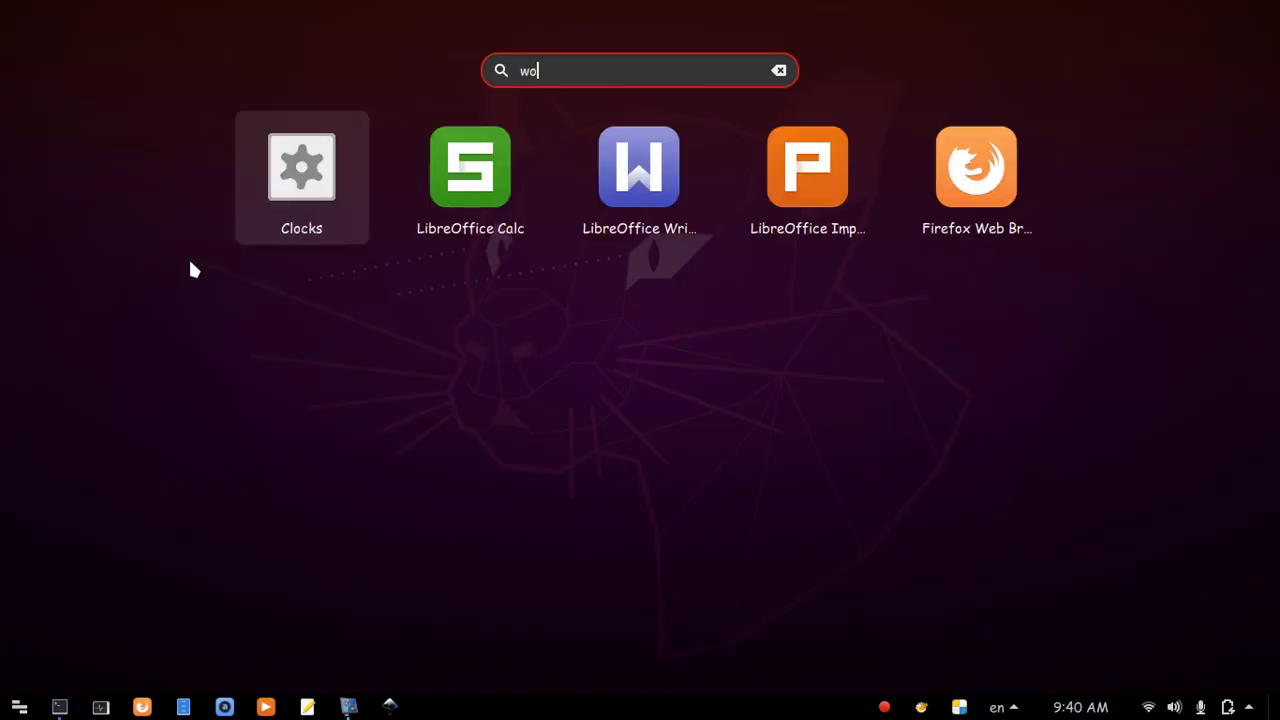
{"action": "type", "text": "e"}
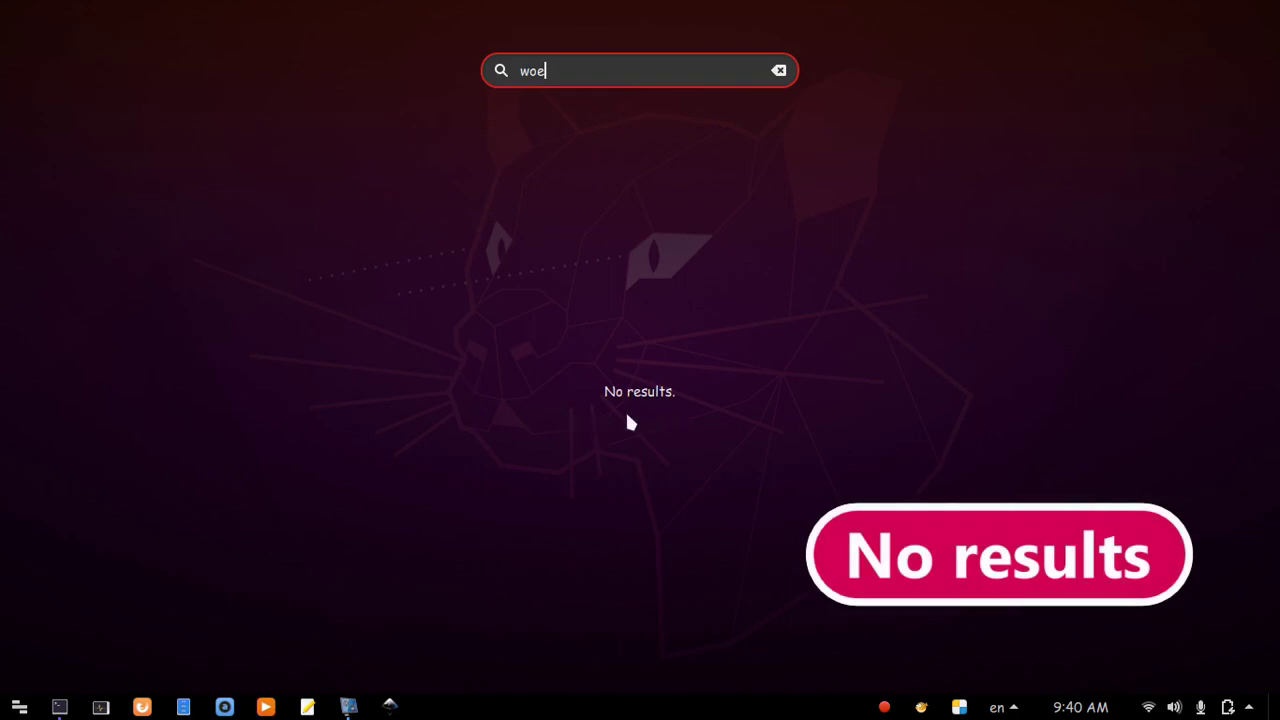
{"action": "key", "text": "super"}
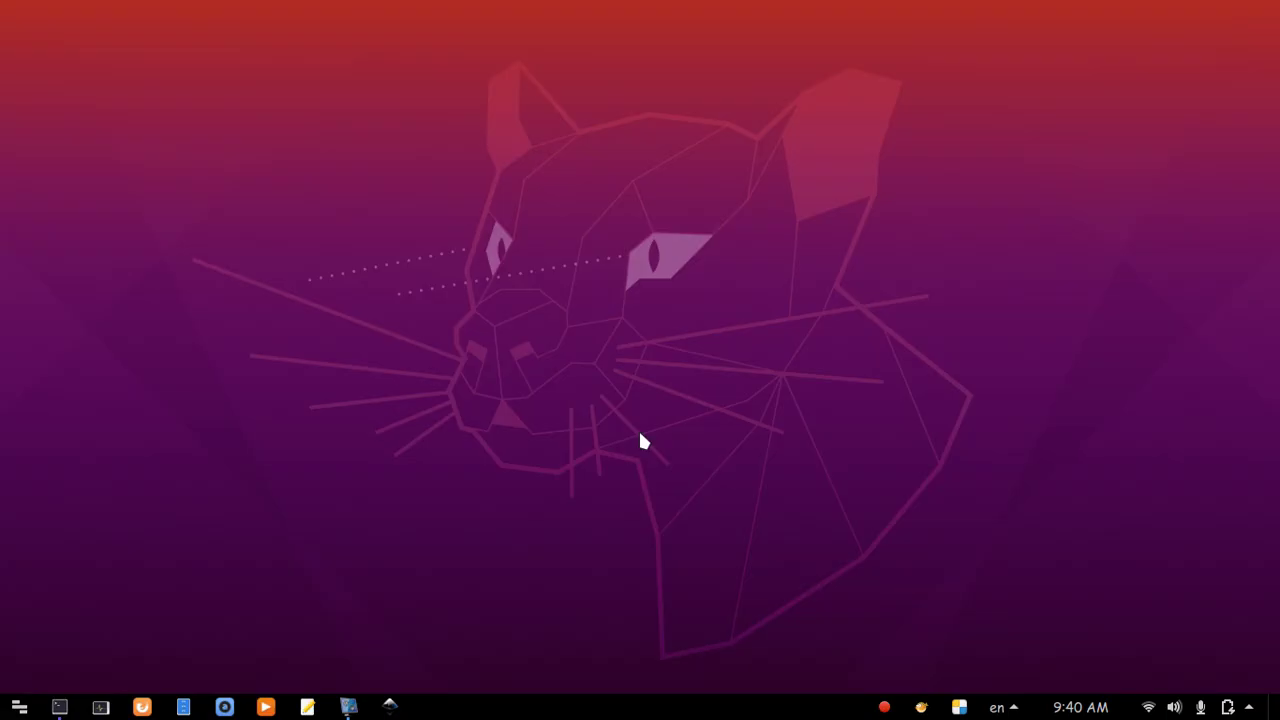
Step: List the installed snap packages with 'snap list' in a terminal
{"action": "left_click", "coordinate": [60, 707]}
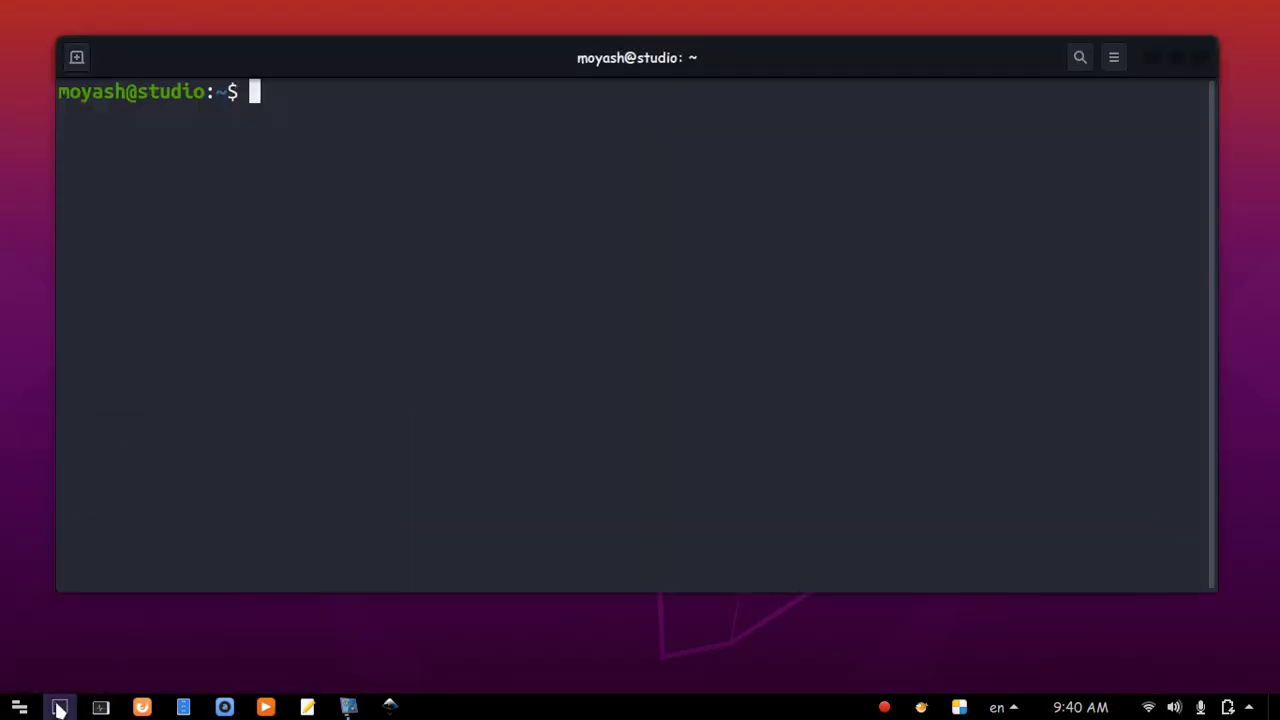
{"action": "type", "text": "snap list"}
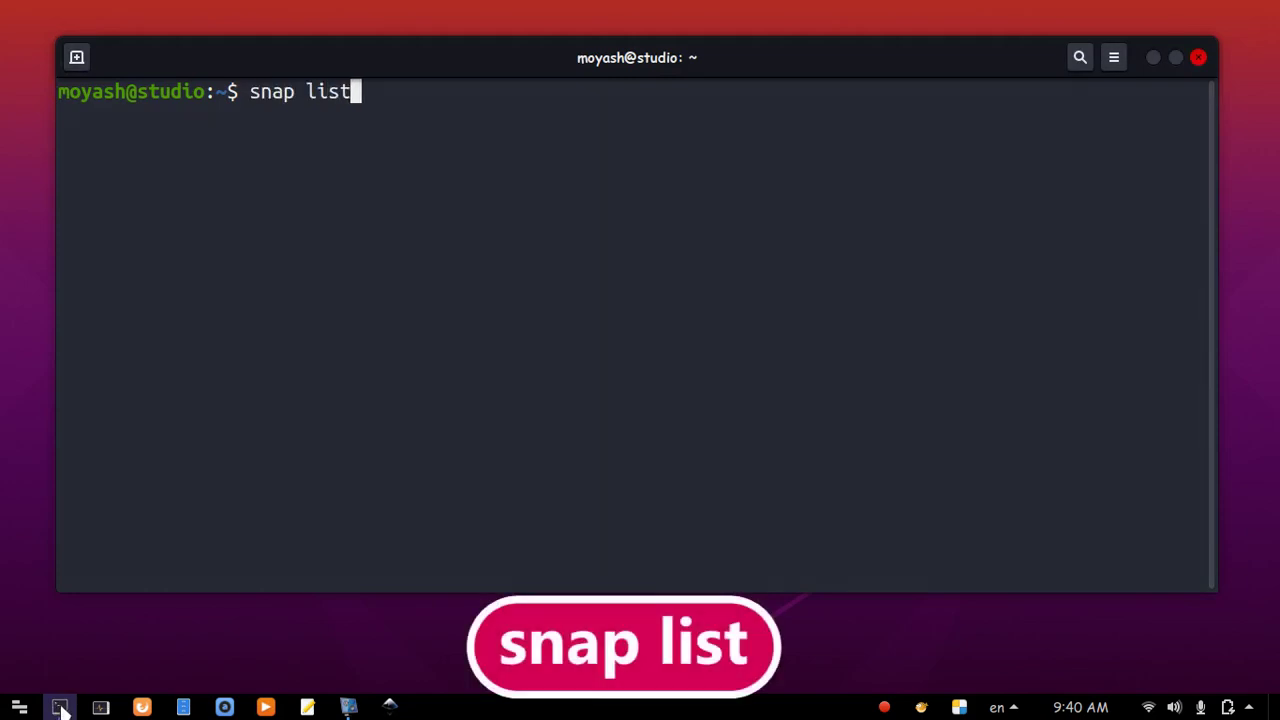
{"action": "key", "text": "Return"}
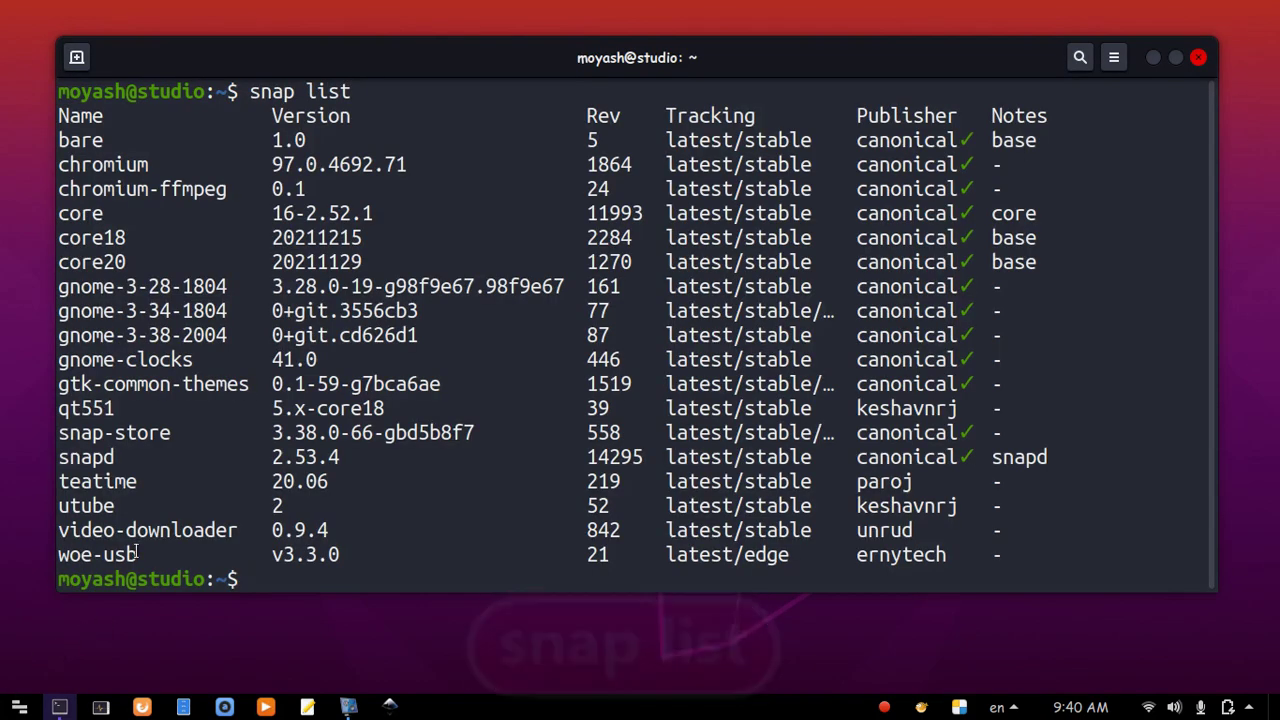
Step: Run the copied woe-usb command and highlight its 'command not found' error
{"action": "left_click_drag", "start_coordinate": [137, 555], "coordinate": [46, 555]}
{"action": "right_click", "coordinate": [78, 558]}
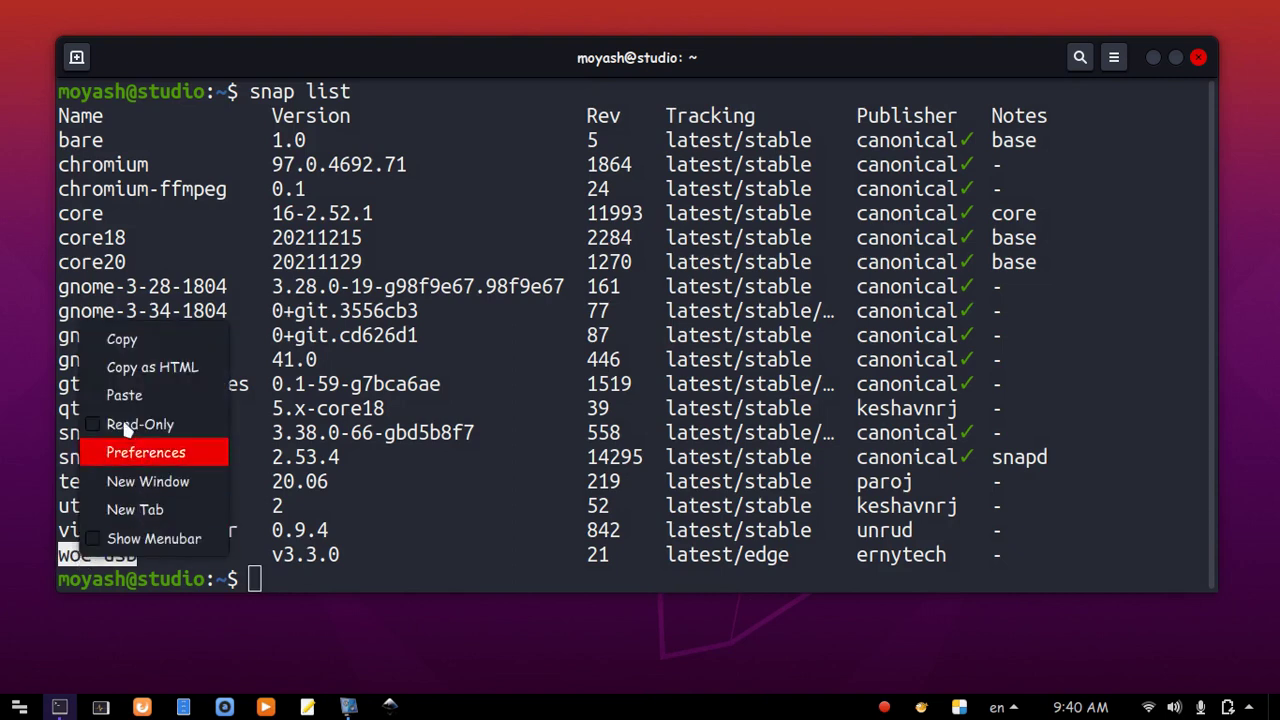
{"action": "left_click", "coordinate": [133, 342]}
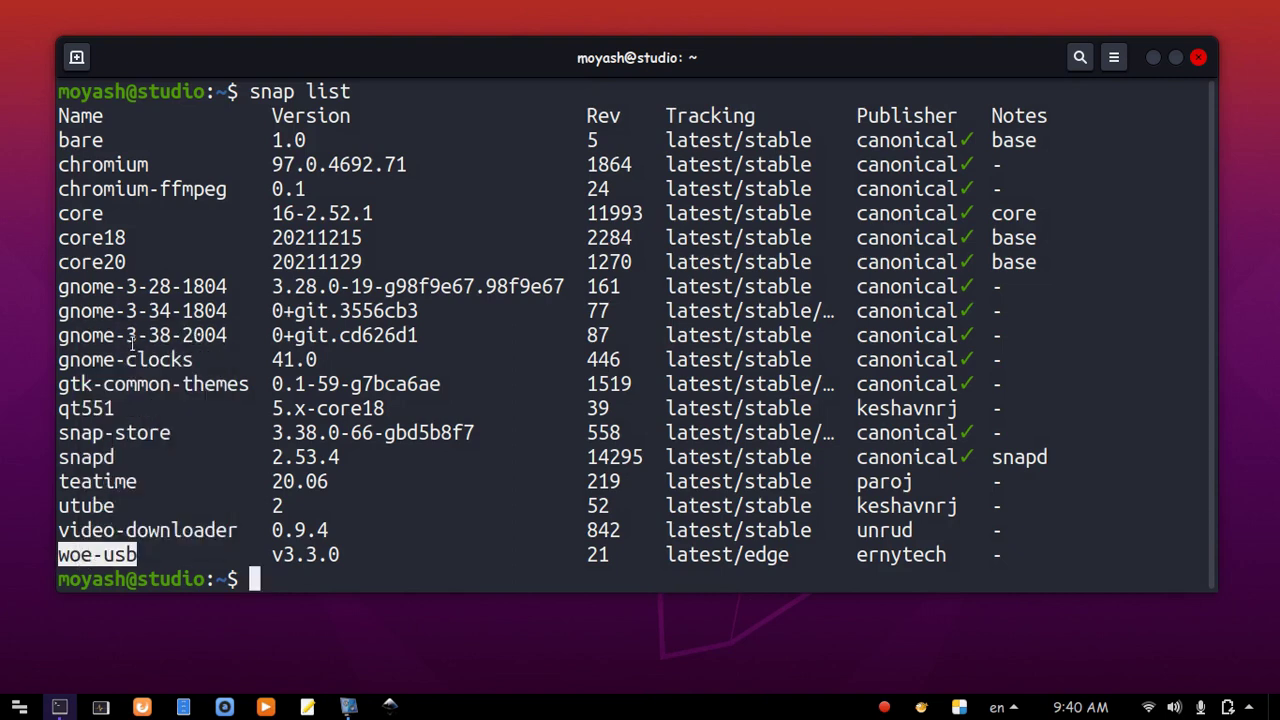
{"action": "right_click", "coordinate": [272, 581]}
{"action": "left_click", "coordinate": [320, 430]}
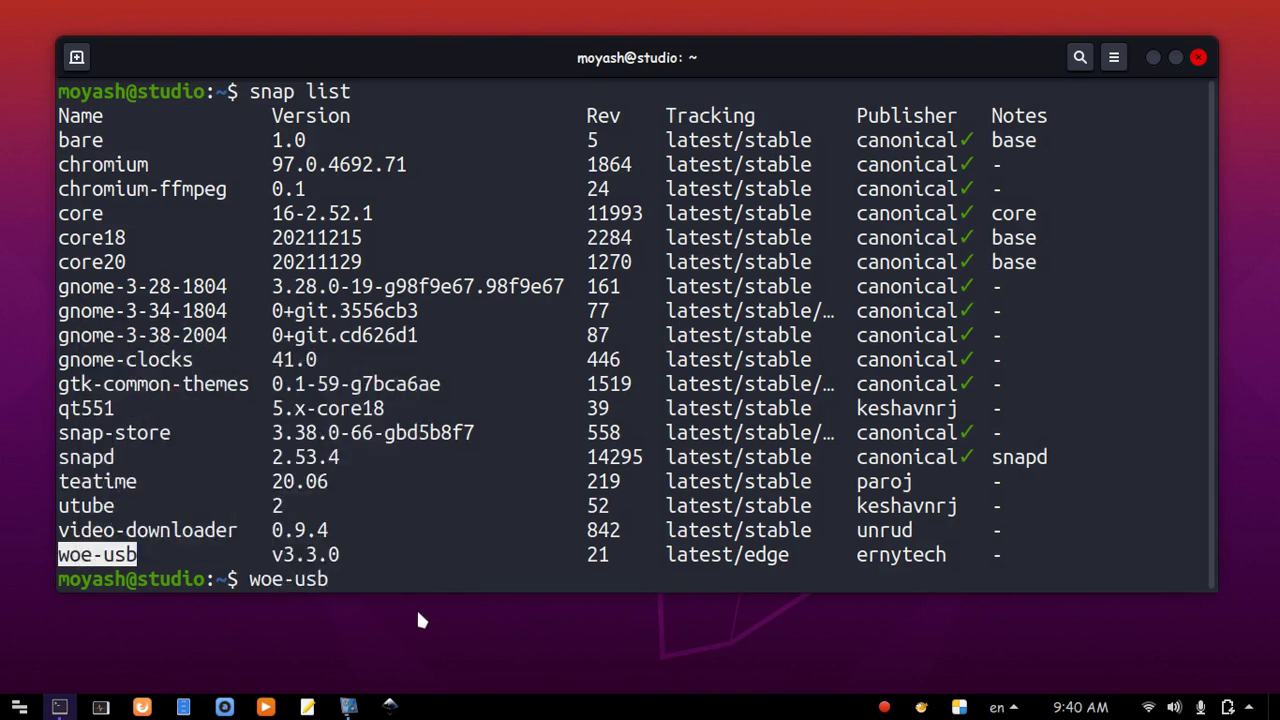
{"action": "key", "text": "Return"}
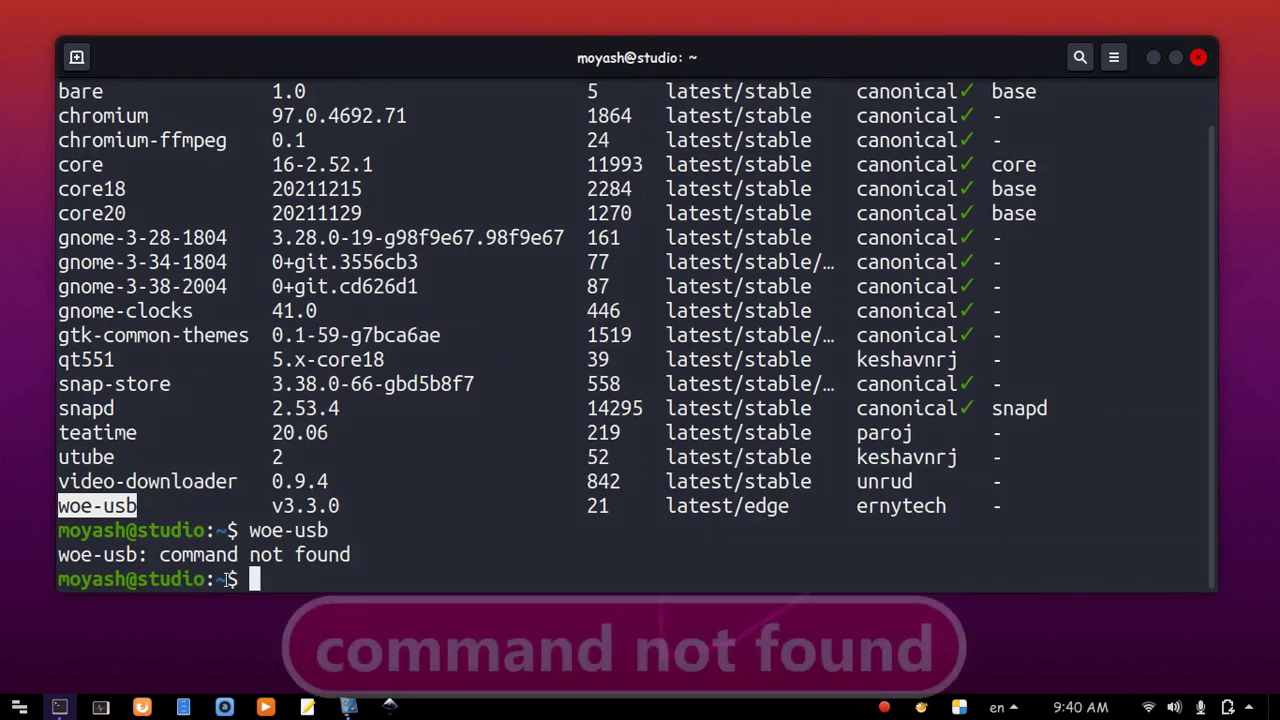
{"action": "left_click_drag", "start_coordinate": [160, 555], "coordinate": [356, 561]}
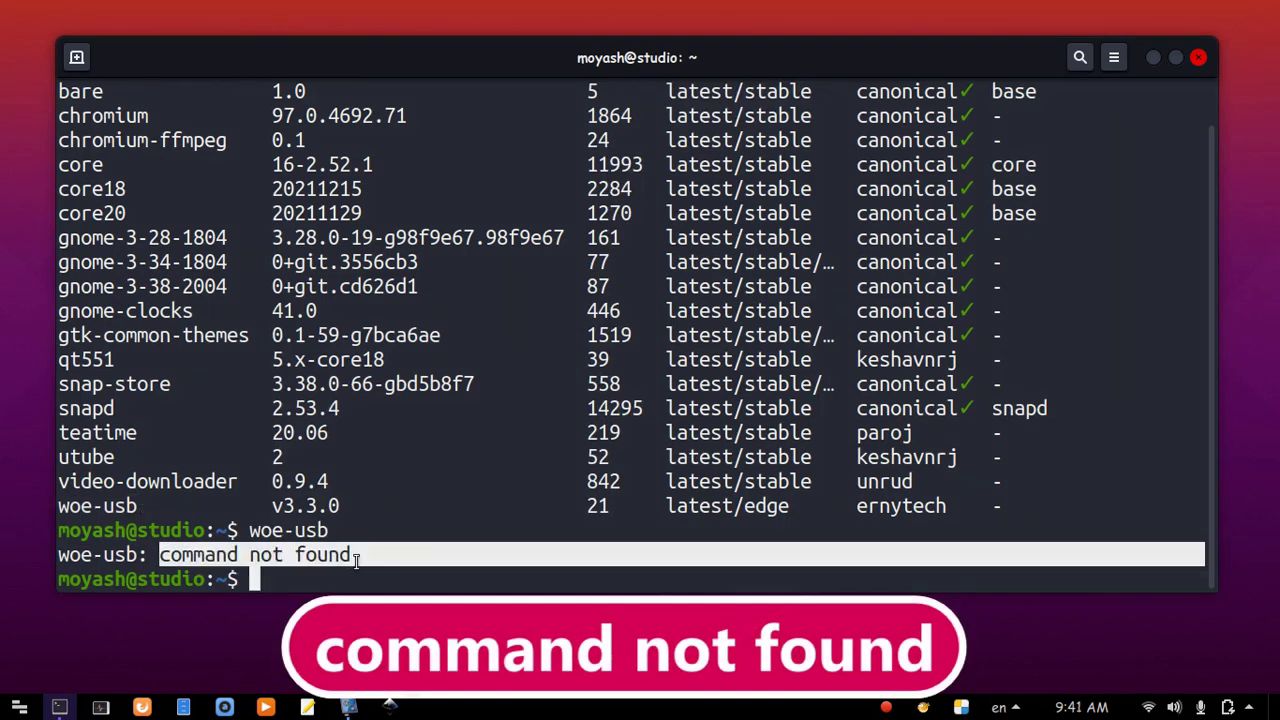
{"action": "left_click", "coordinate": [332, 580]}
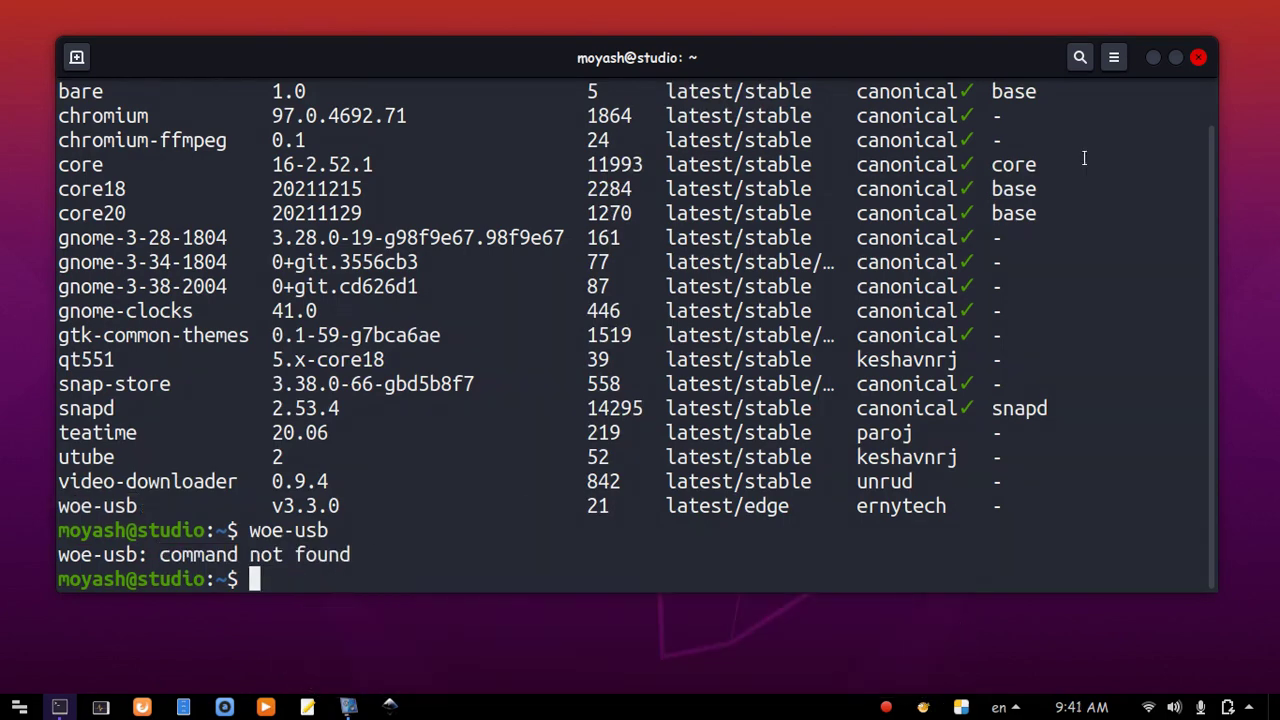
Step: Minimize the terminal and open woe-usb's details page in Ubuntu Software
{"action": "left_click", "coordinate": [1152, 58]}
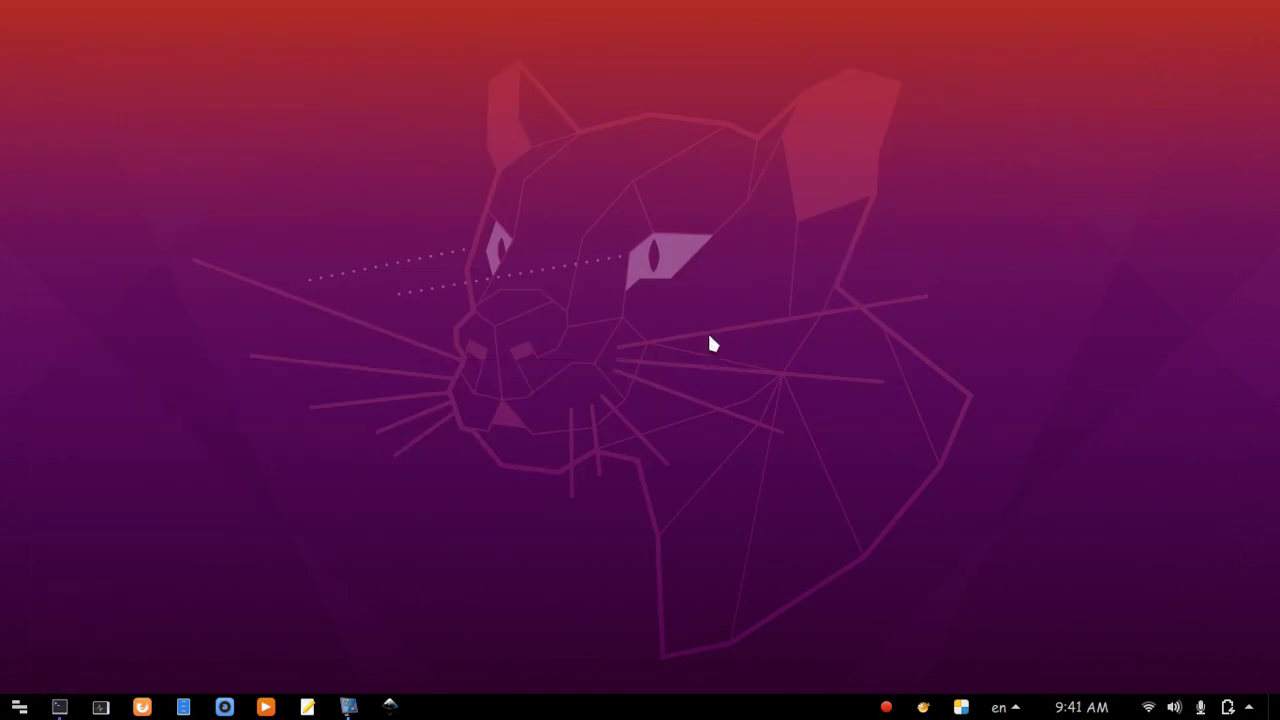
{"action": "left_click", "coordinate": [19, 707]}
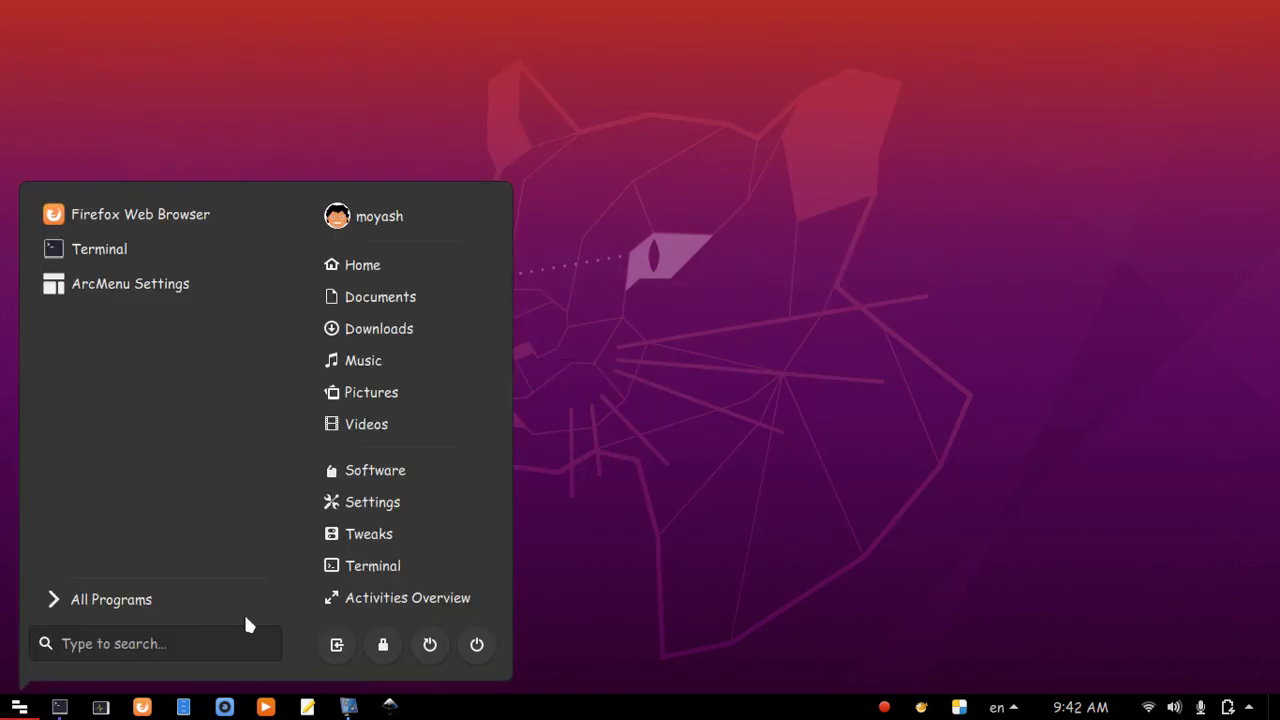
{"action": "left_click", "coordinate": [439, 467]}
{"action": "left_click", "coordinate": [21, 22]}
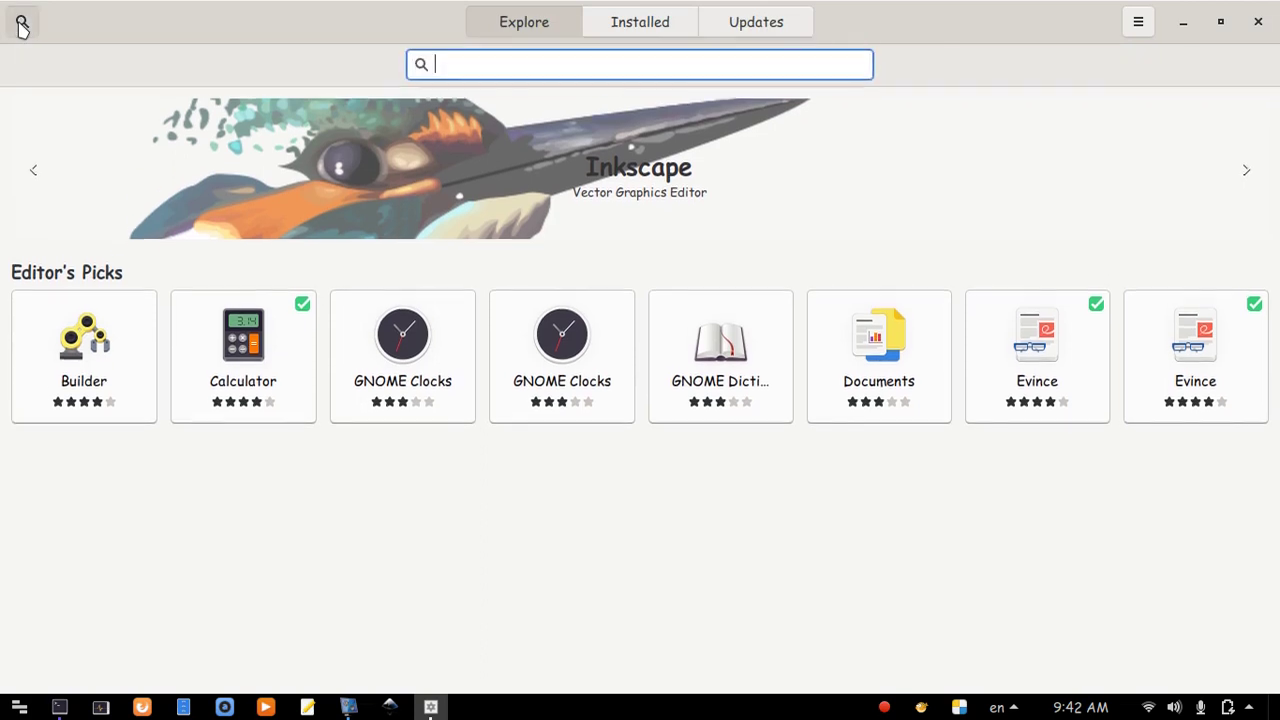
{"action": "type", "text": "woe"}
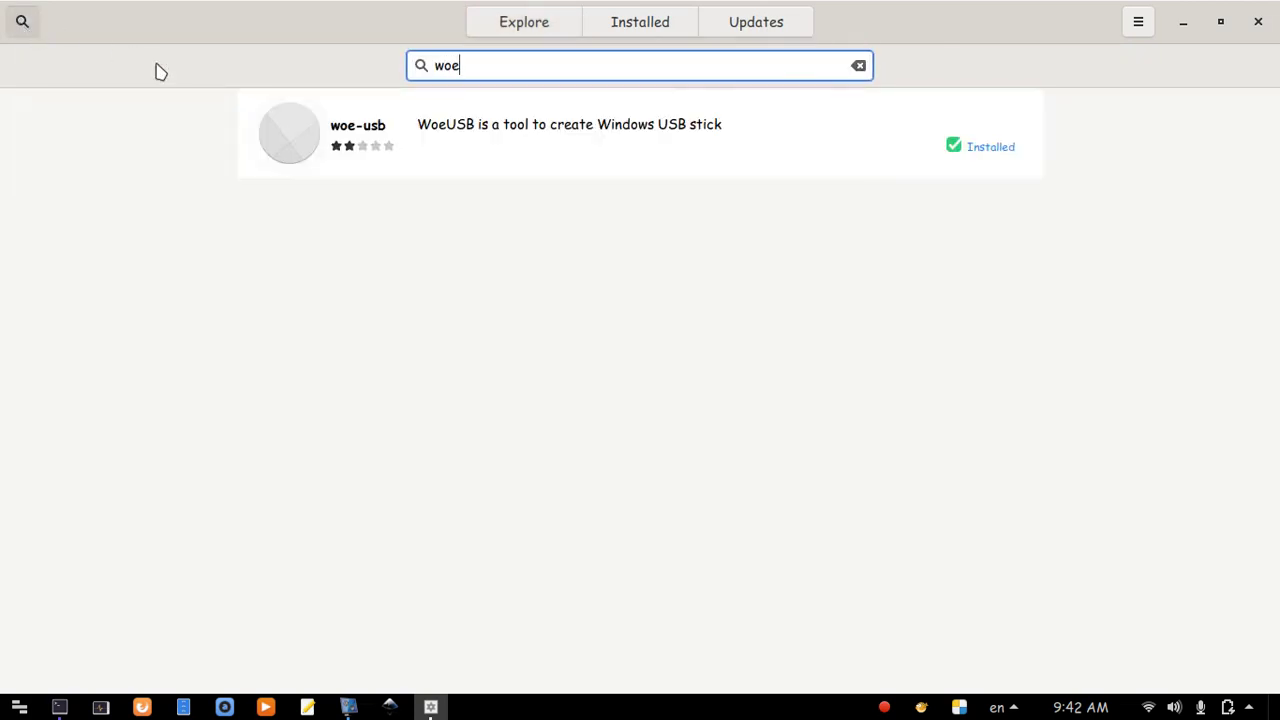
{"action": "left_click", "coordinate": [626, 137]}
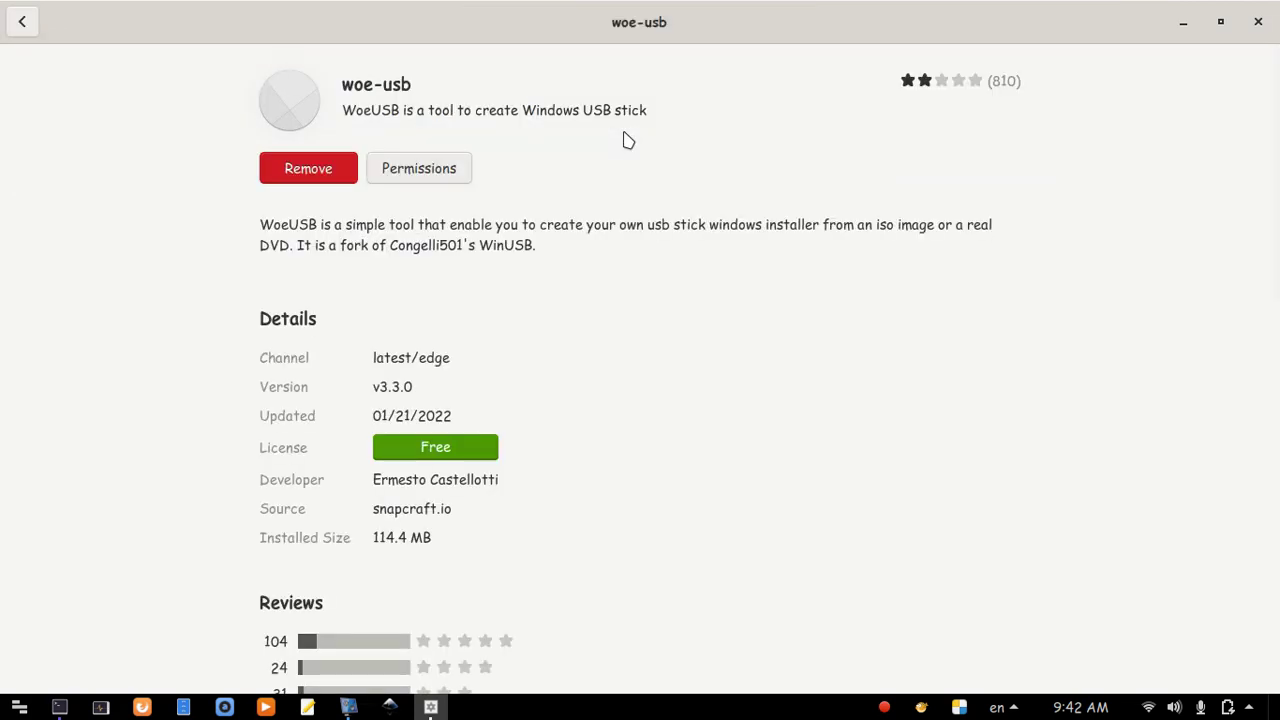
Step: Remove the woe-usb snap, authorising with the account password
{"action": "left_click", "coordinate": [328, 170]}
{"action": "left_click", "coordinate": [808, 398]}
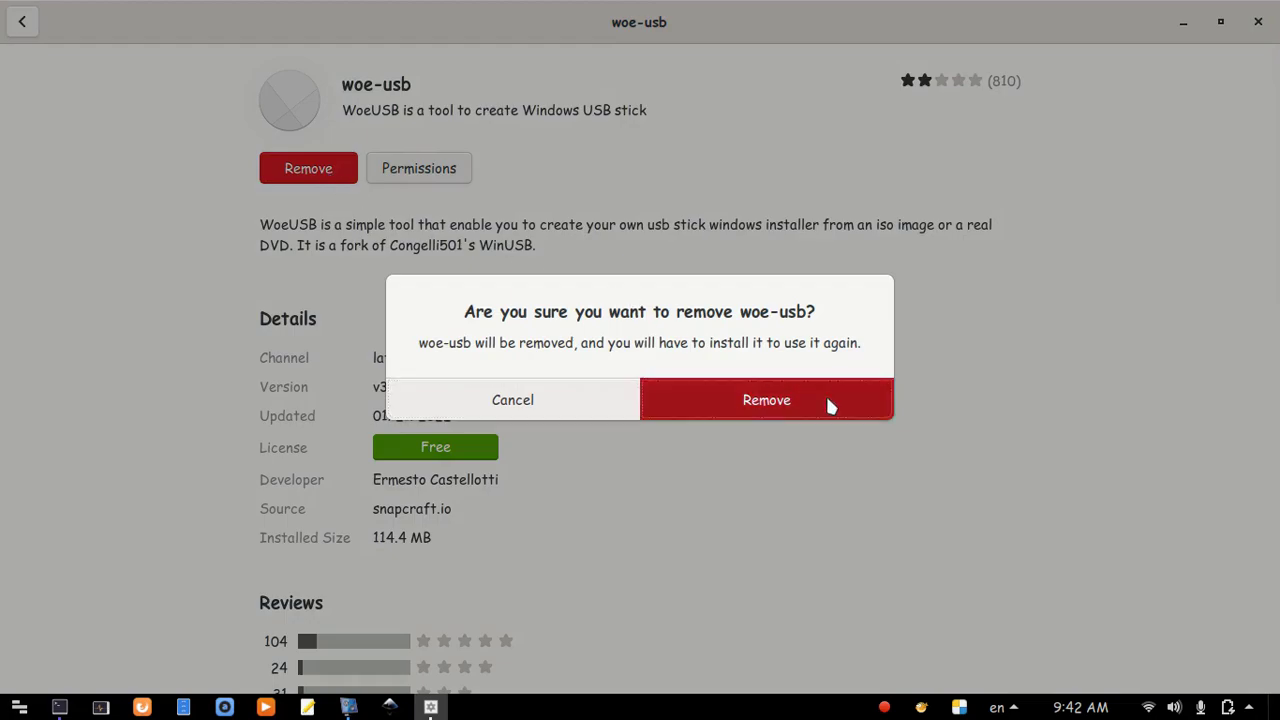
{"action": "type", "text": "**************"}
{"action": "key", "text": "Return"}
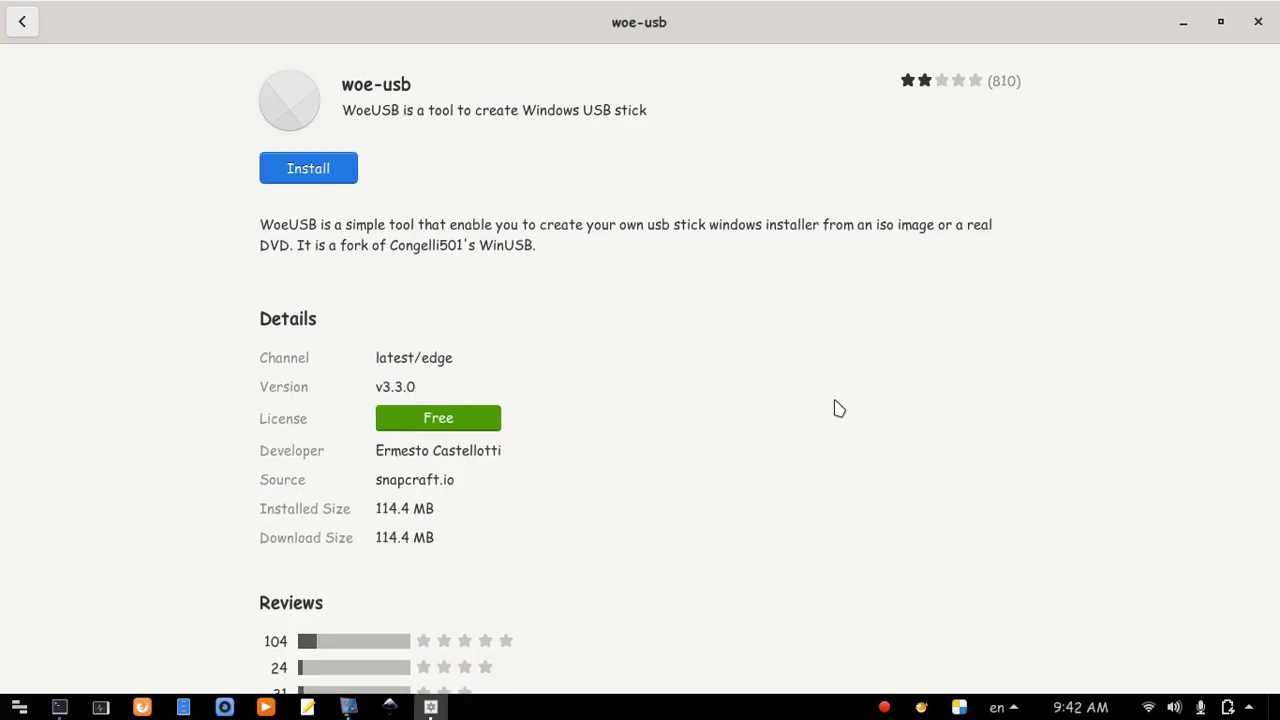
Step: Close the store and look over the WoeUSB GitHub page in Firefox
{"action": "left_click", "coordinate": [1258, 21]}
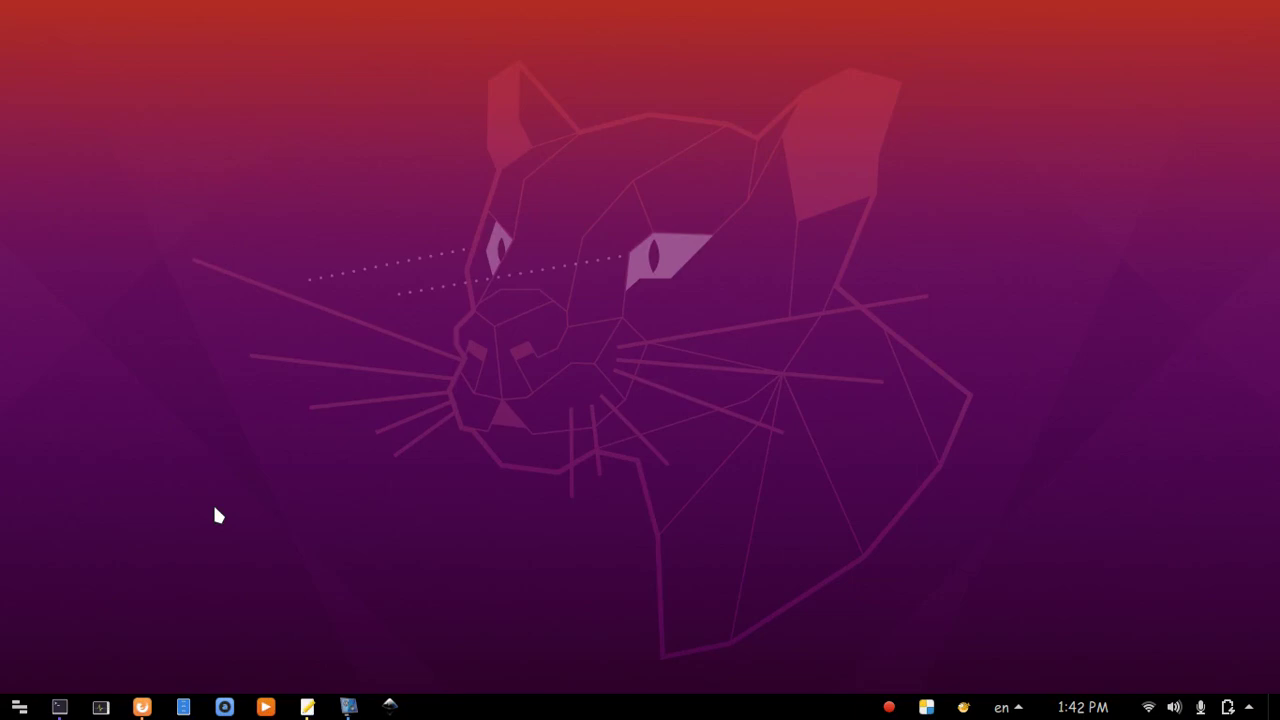
{"action": "left_click", "coordinate": [141, 708]}
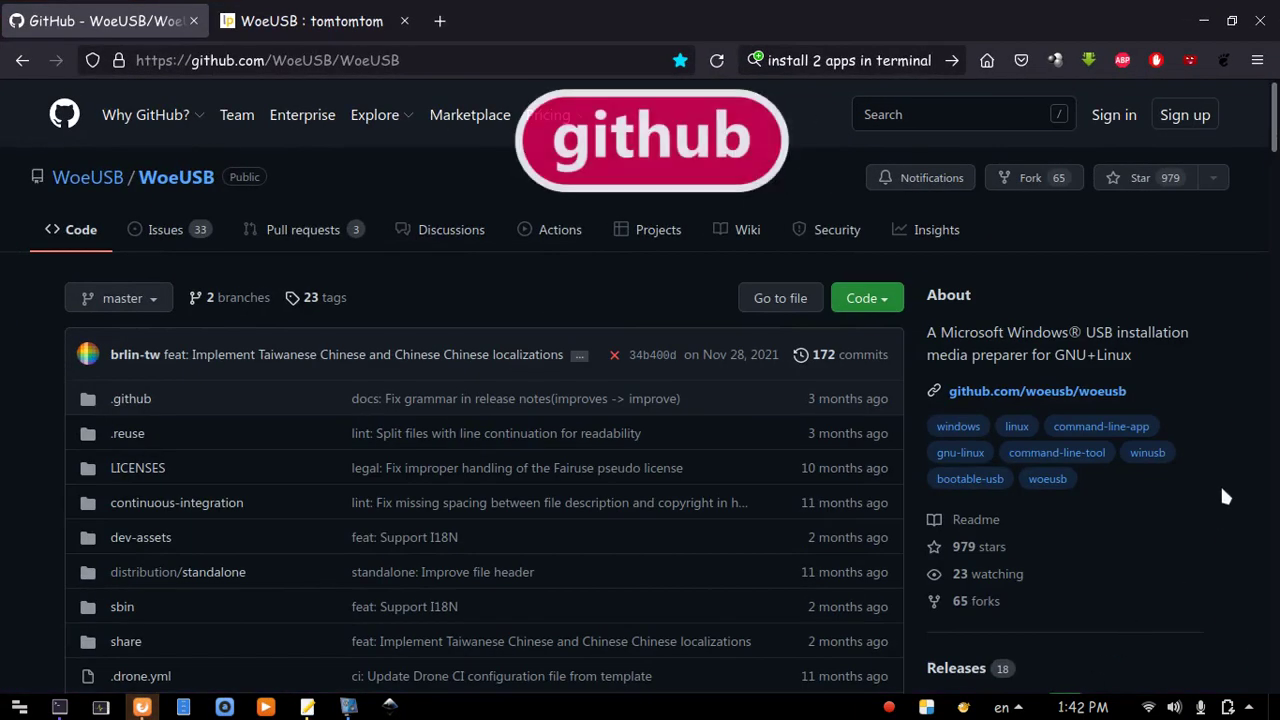
{"action": "scroll", "coordinate": [1224, 491], "scroll_direction": "down", "scroll_amount": 3}
{"action": "scroll", "coordinate": [1226, 491], "scroll_direction": "down", "scroll_amount": 5}
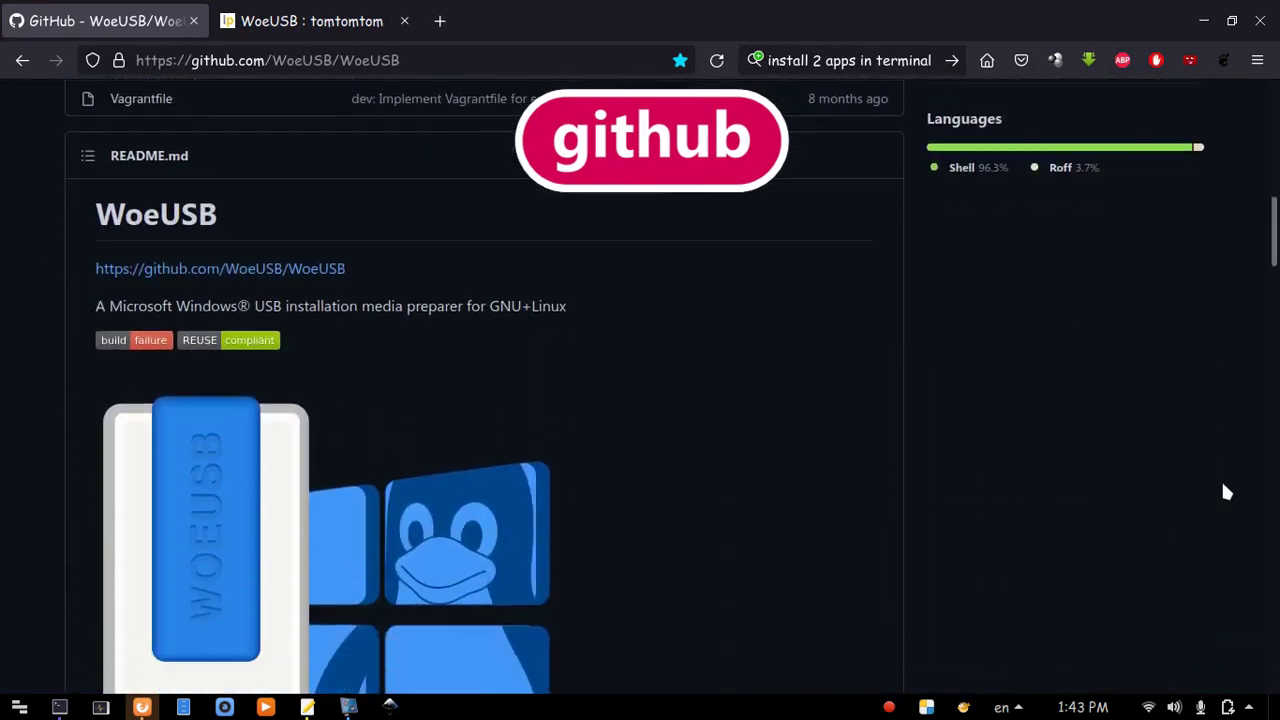
{"action": "scroll", "coordinate": [1226, 491], "scroll_direction": "up", "scroll_amount": 4}
{"action": "scroll", "coordinate": [1226, 491], "scroll_direction": "up", "scroll_amount": 4}
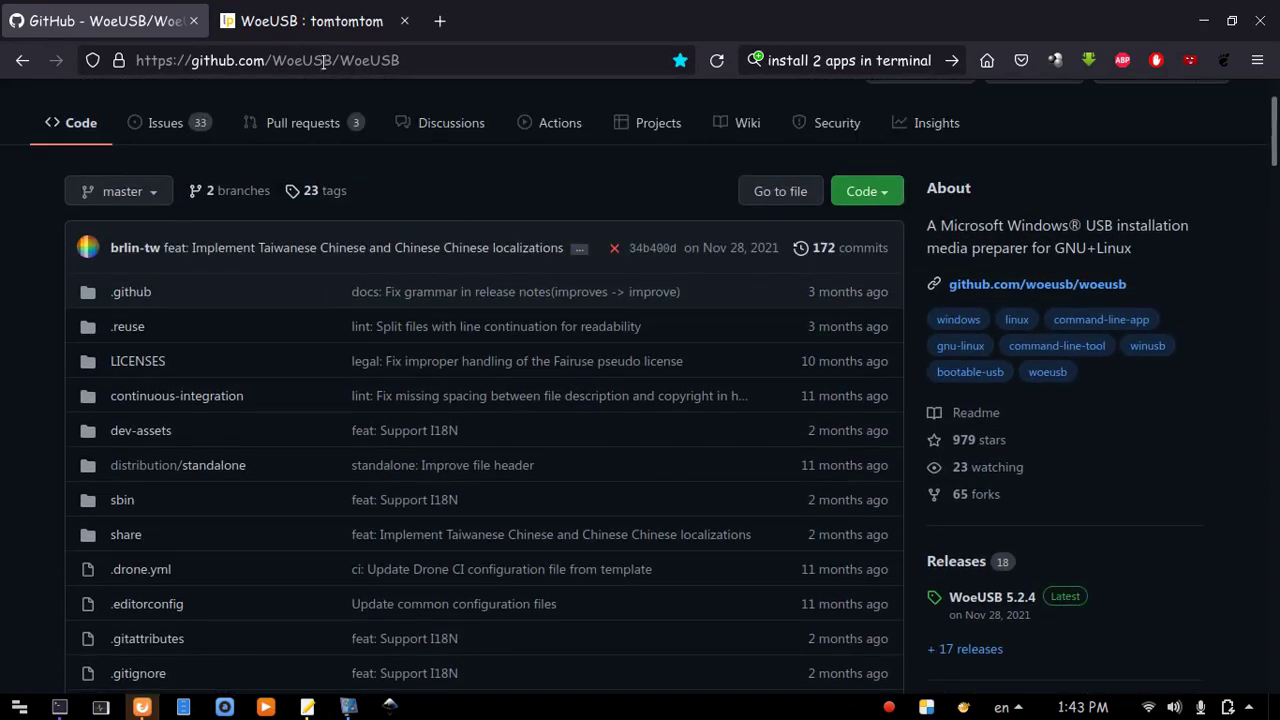
Step: On the Launchpad PPA page, highlight the two setup commands and version 5.2.4
{"action": "left_click", "coordinate": [300, 21]}
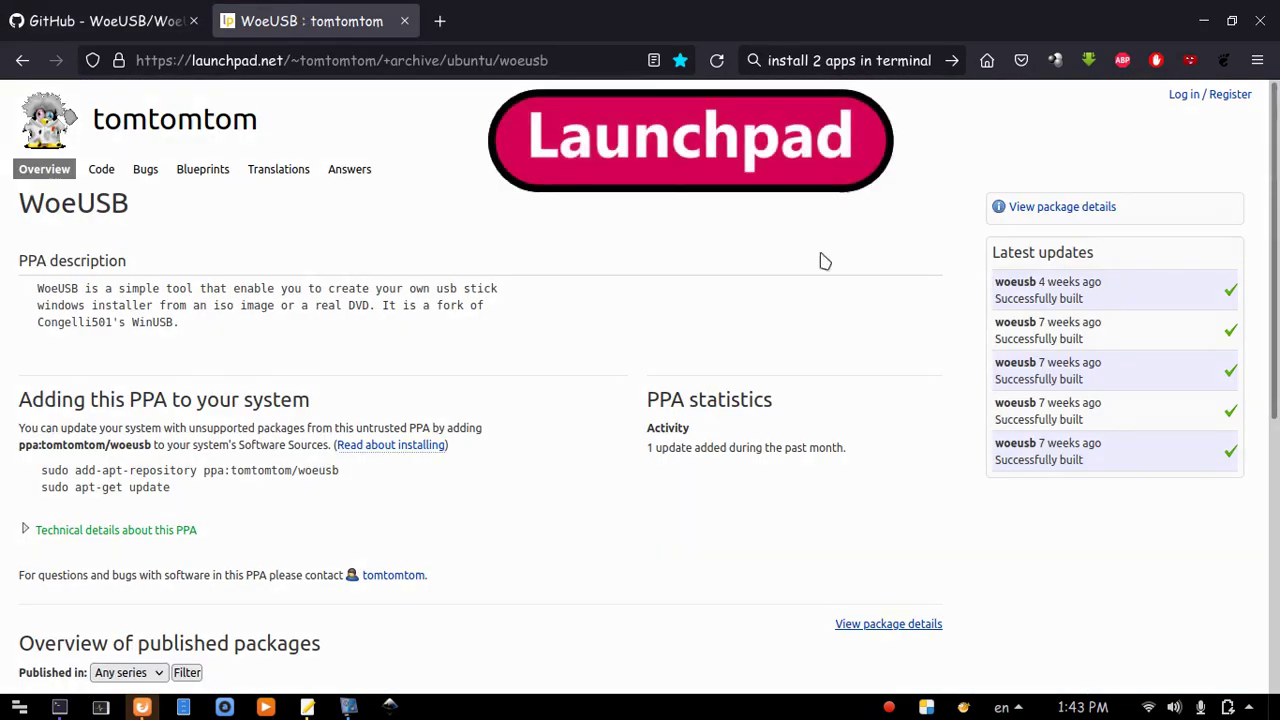
{"action": "scroll", "coordinate": [957, 381], "scroll_direction": "down", "scroll_amount": 3}
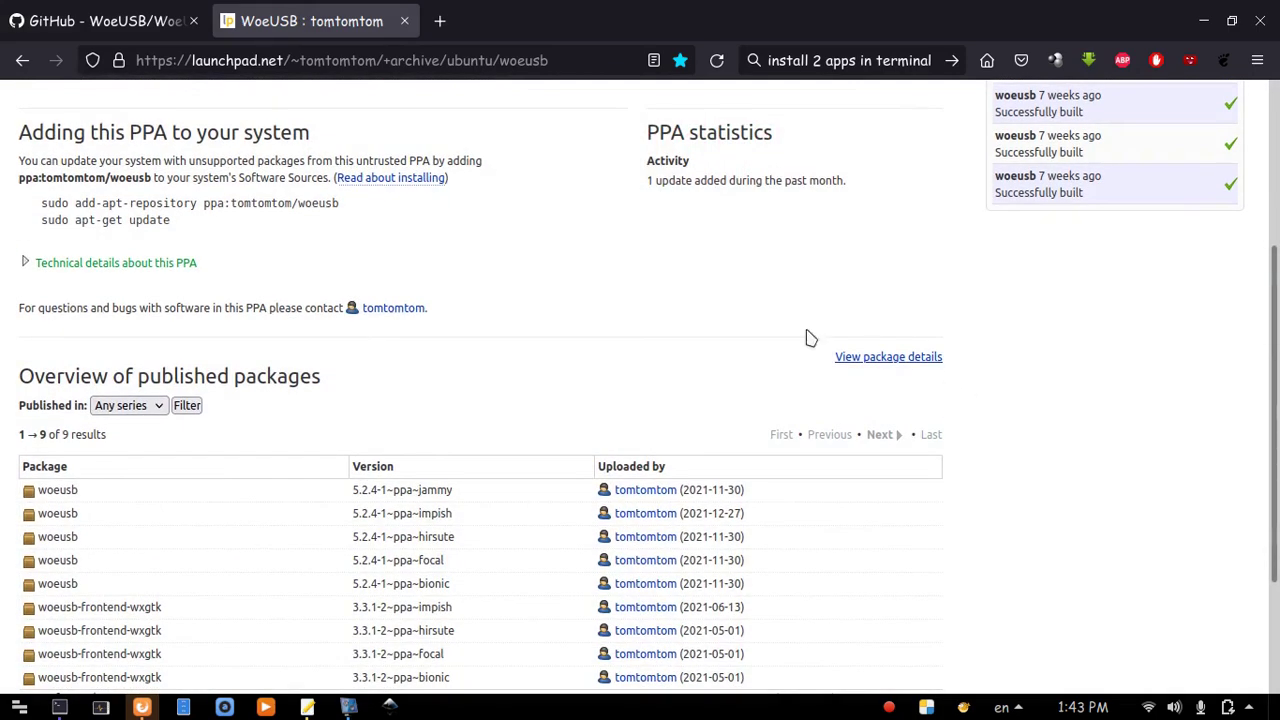
{"action": "left_click_drag", "start_coordinate": [170, 220], "coordinate": [40, 204]}
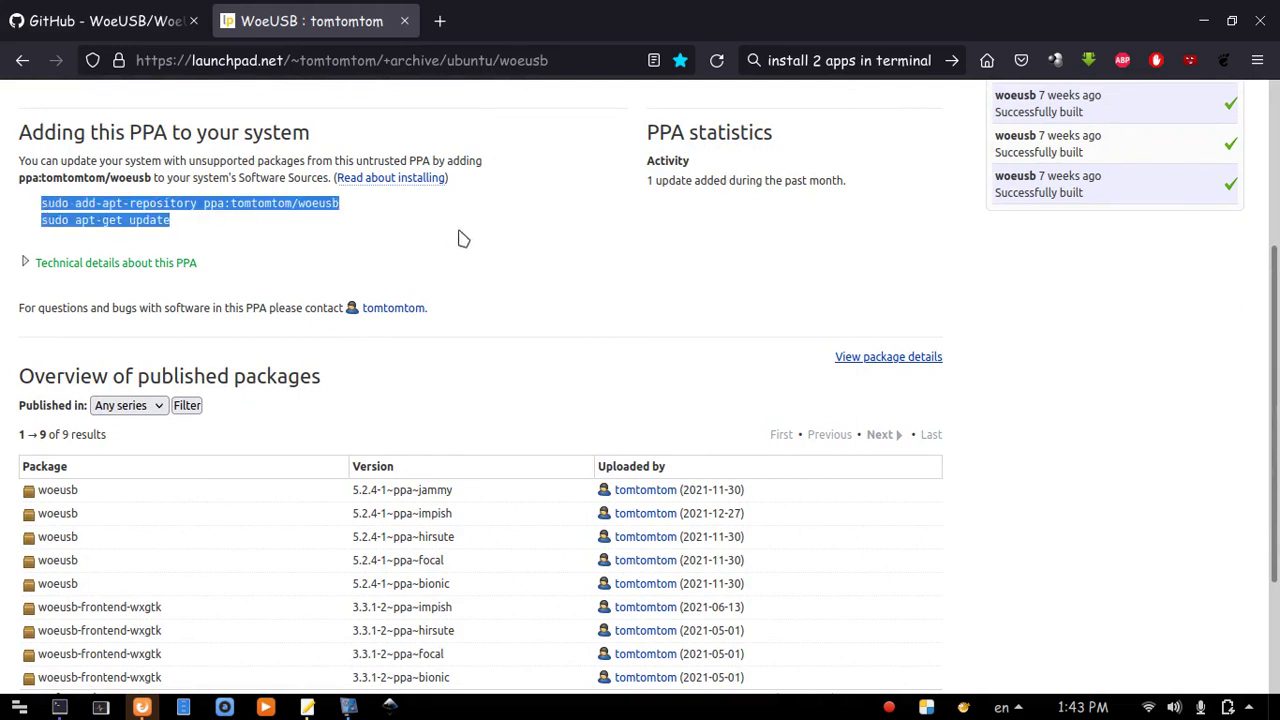
{"action": "left_click", "coordinate": [510, 240]}
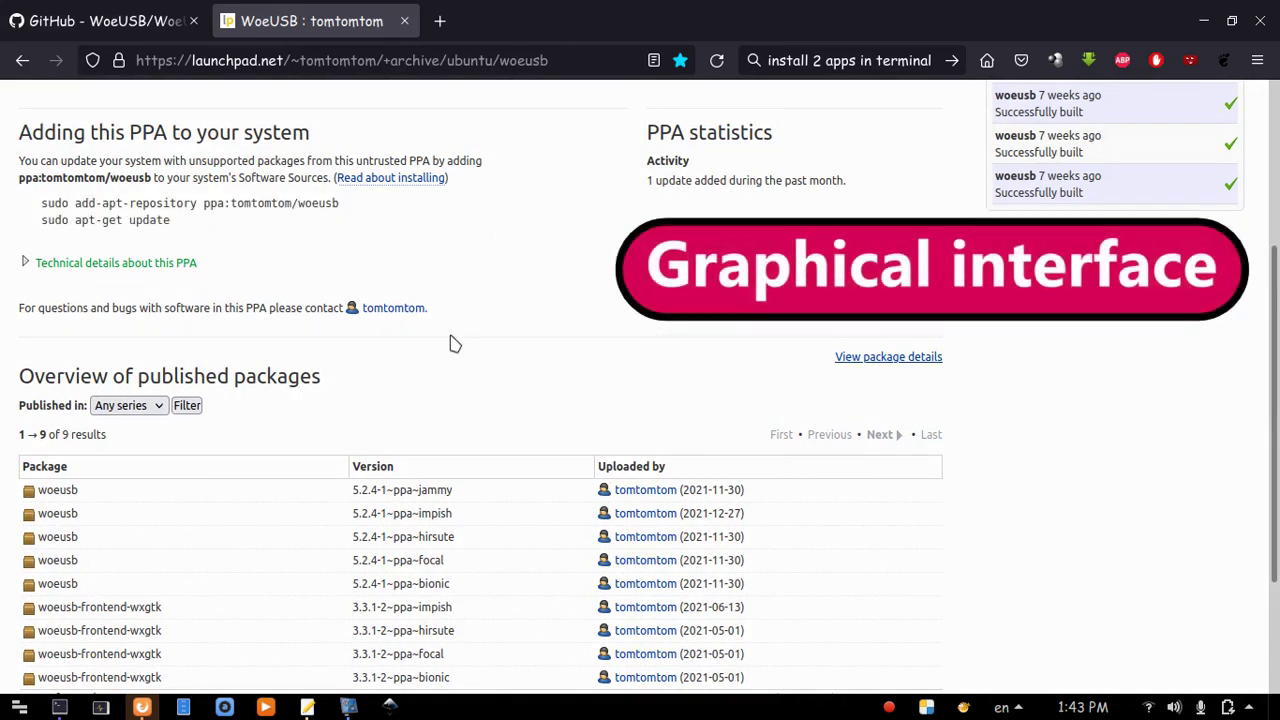
{"action": "left_click_drag", "start_coordinate": [377, 489], "coordinate": [350, 490]}
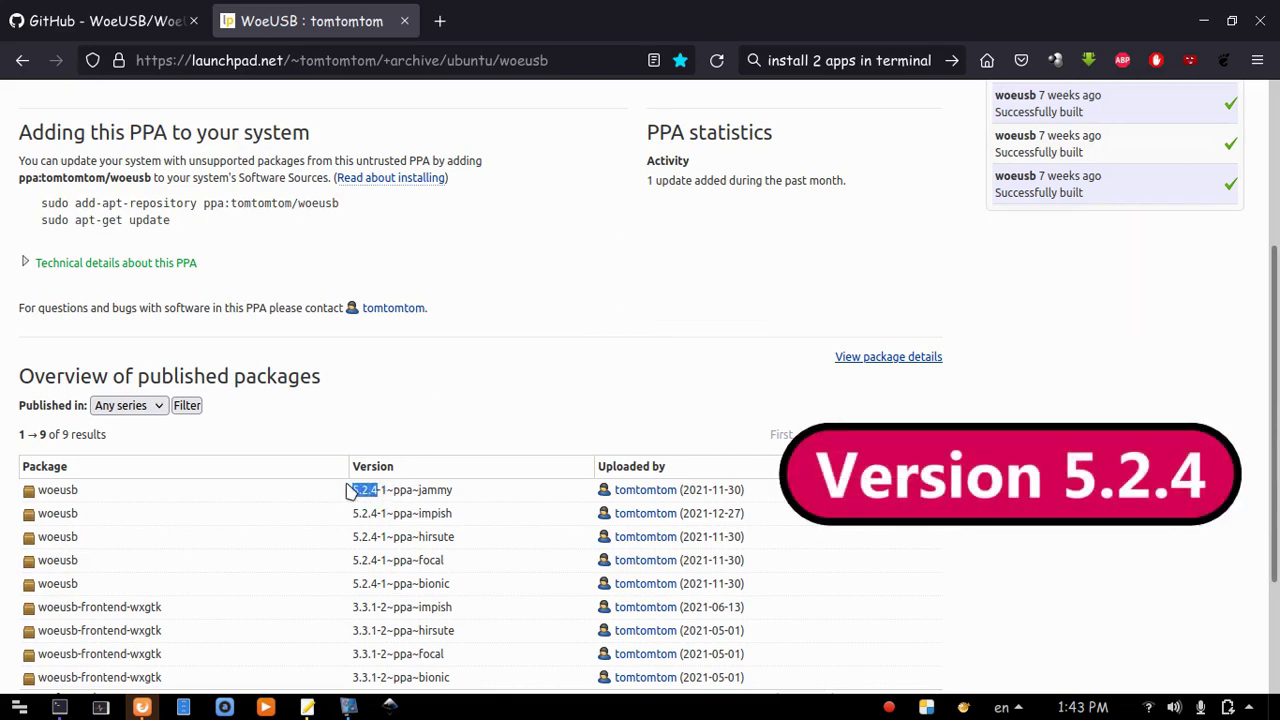
{"action": "left_click", "coordinate": [393, 510]}
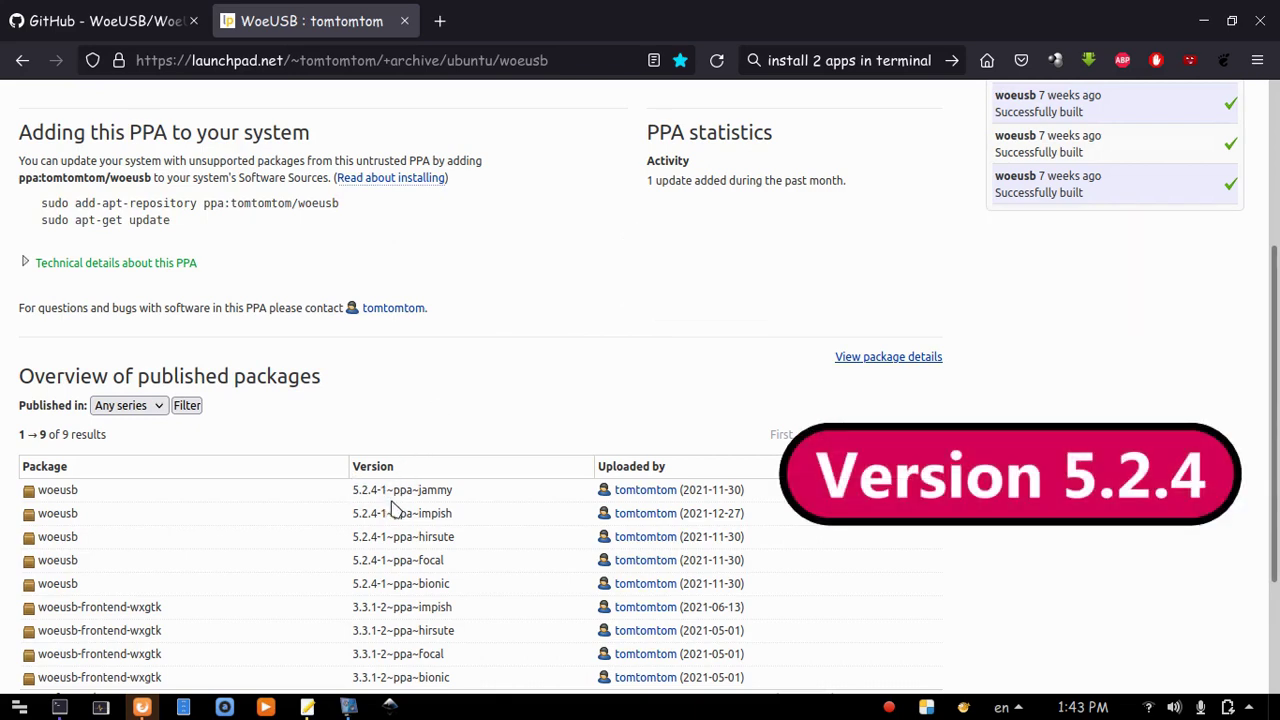
Step: Close the WoeUSB GitHub tab and reselect the PPA setup commands
{"action": "left_click", "coordinate": [133, 21]}
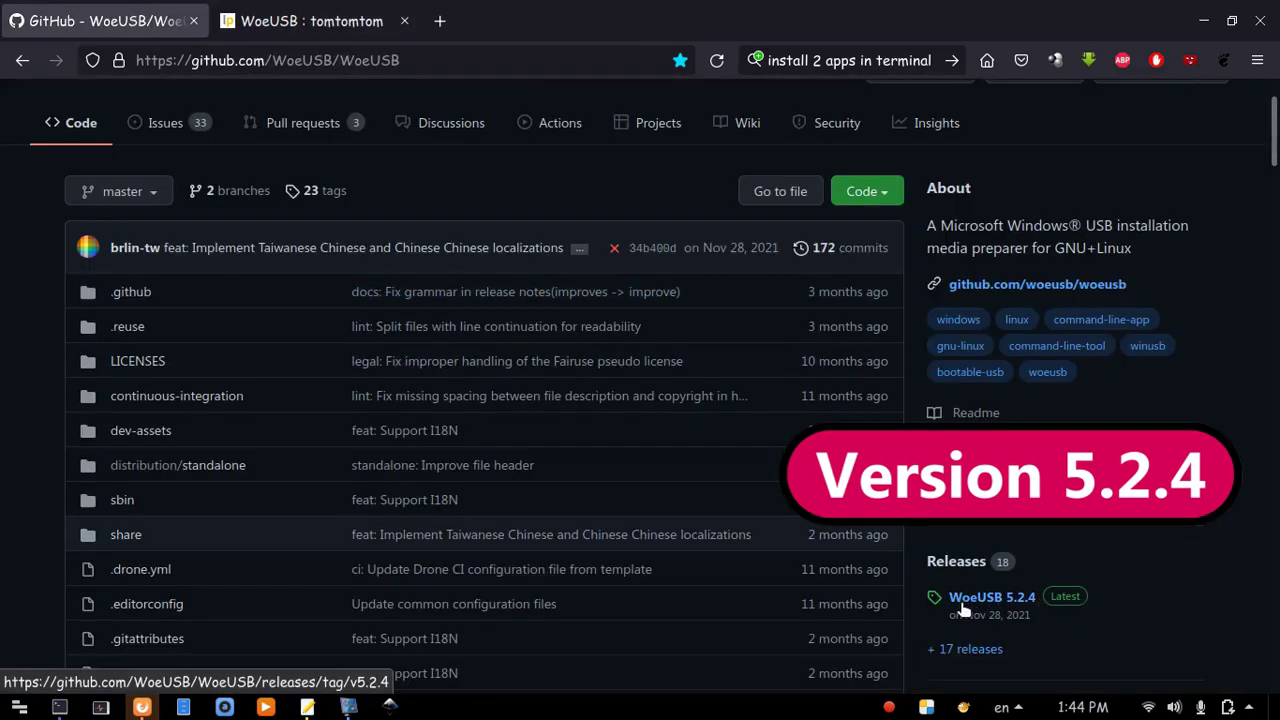
{"action": "left_click", "coordinate": [194, 21]}
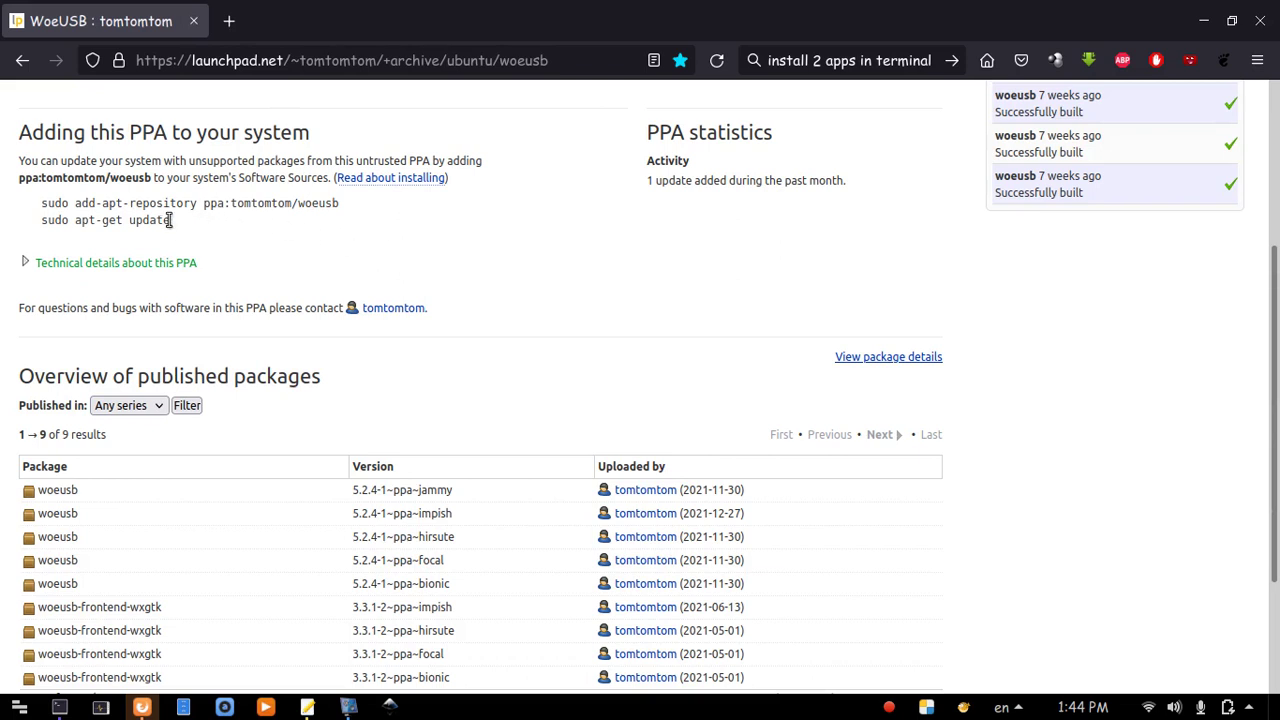
{"action": "left_click_drag", "start_coordinate": [170, 220], "coordinate": [40, 202]}
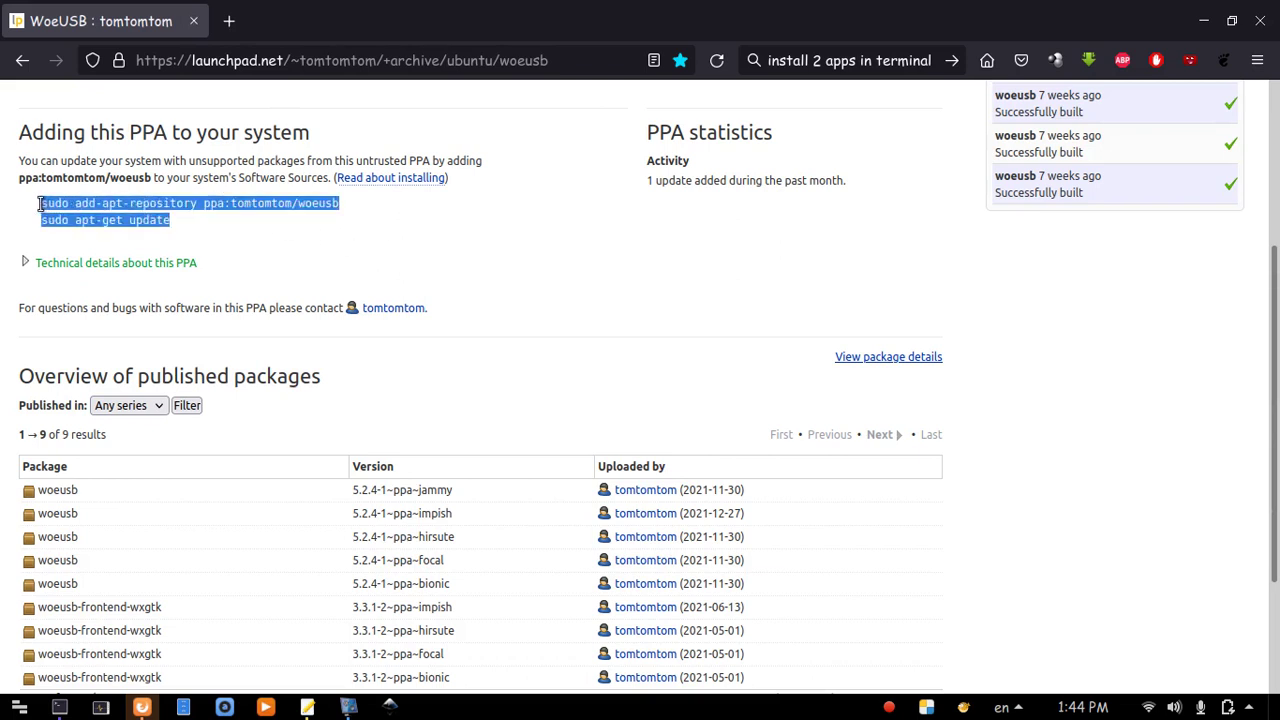
{"action": "left_click", "coordinate": [185, 228]}
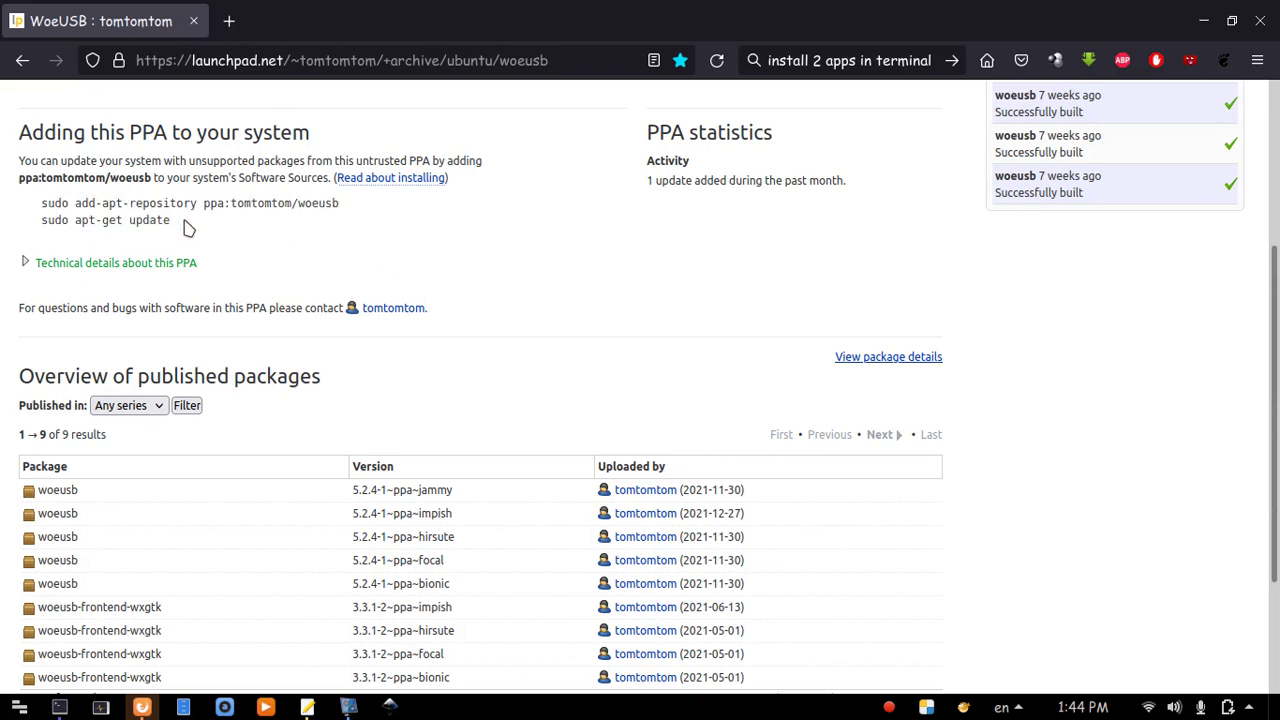
Step: In the install woeusb notes, close Firefox and copy the line-2 add-apt-repository command
{"action": "left_click", "coordinate": [307, 708]}
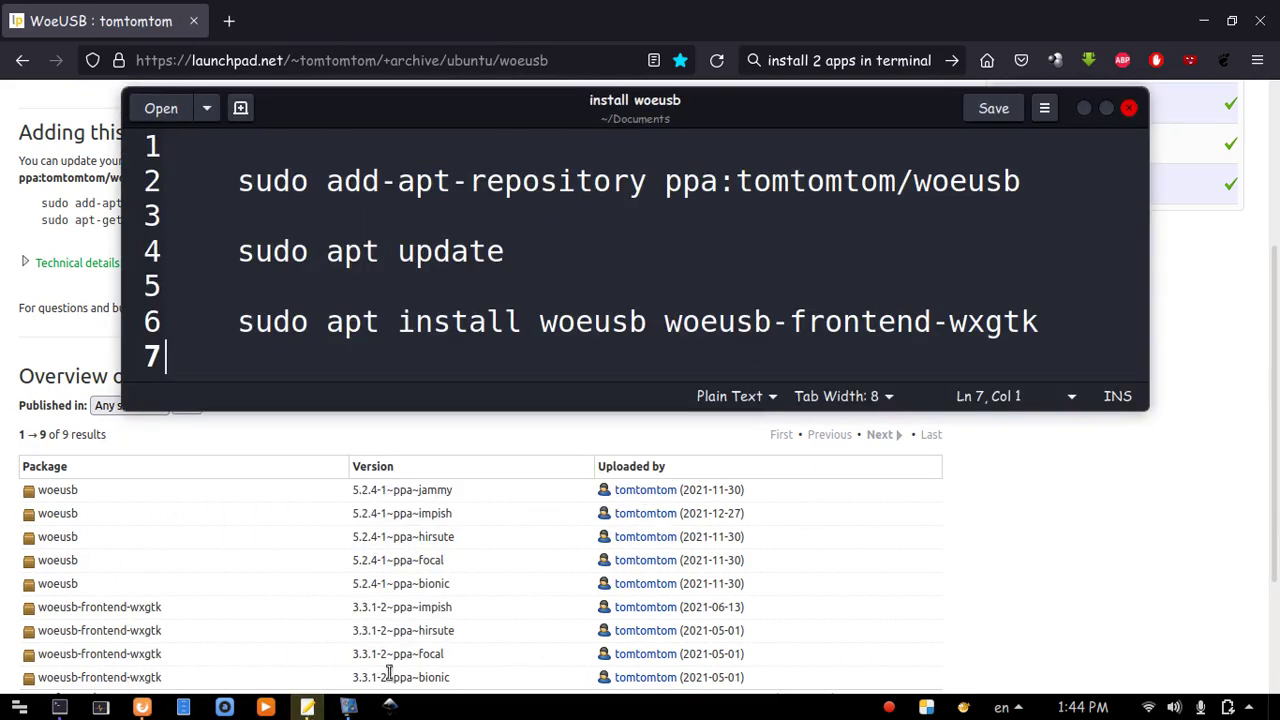
{"action": "left_click", "coordinate": [1262, 22]}
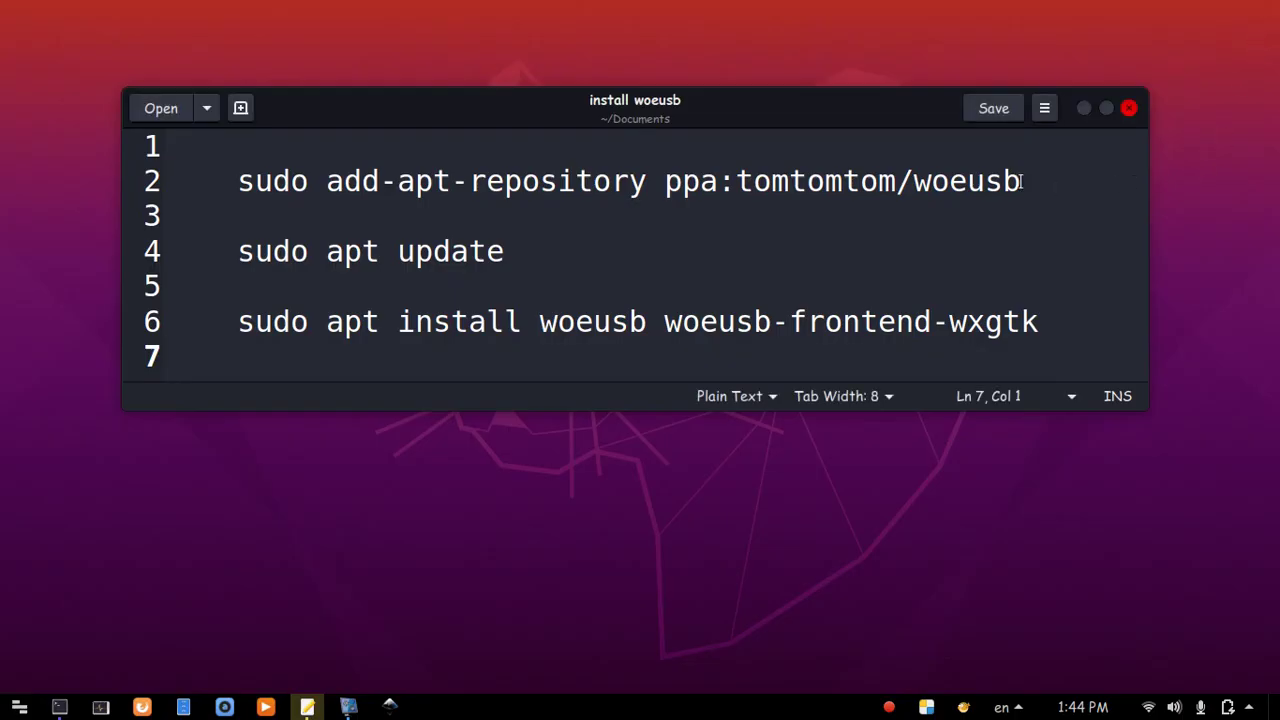
{"action": "left_click_drag", "start_coordinate": [1021, 181], "coordinate": [237, 182]}
{"action": "right_click", "coordinate": [286, 188]}
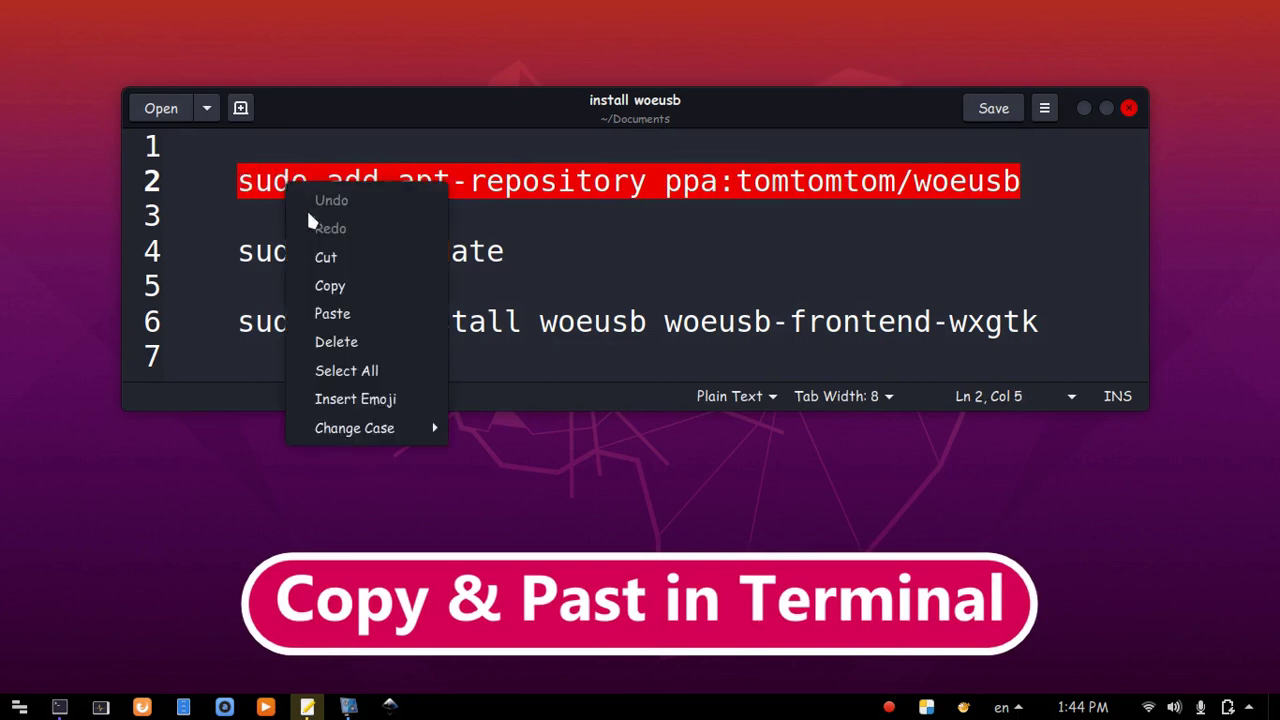
{"action": "left_click", "coordinate": [340, 286]}
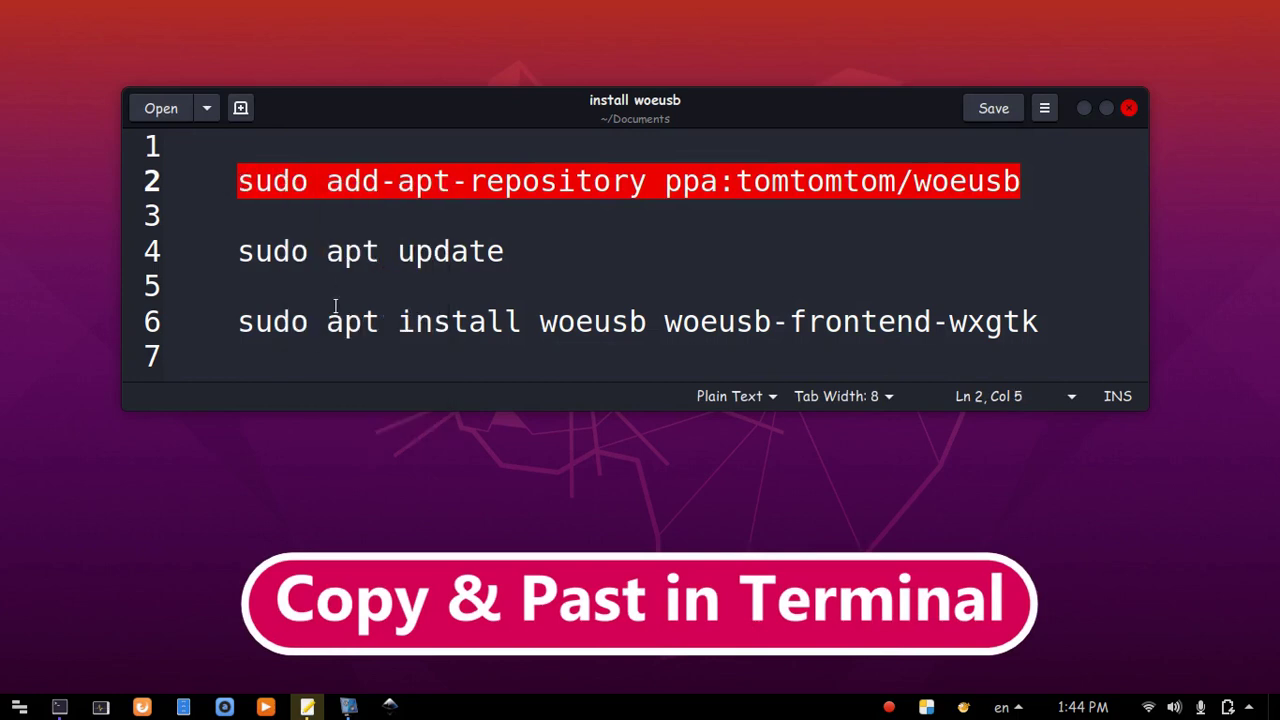
Step: Run sudo add-apt-repository ppa:tomtomtom/woeusb, entering the password and confirming the addition
{"action": "left_click", "coordinate": [60, 707]}
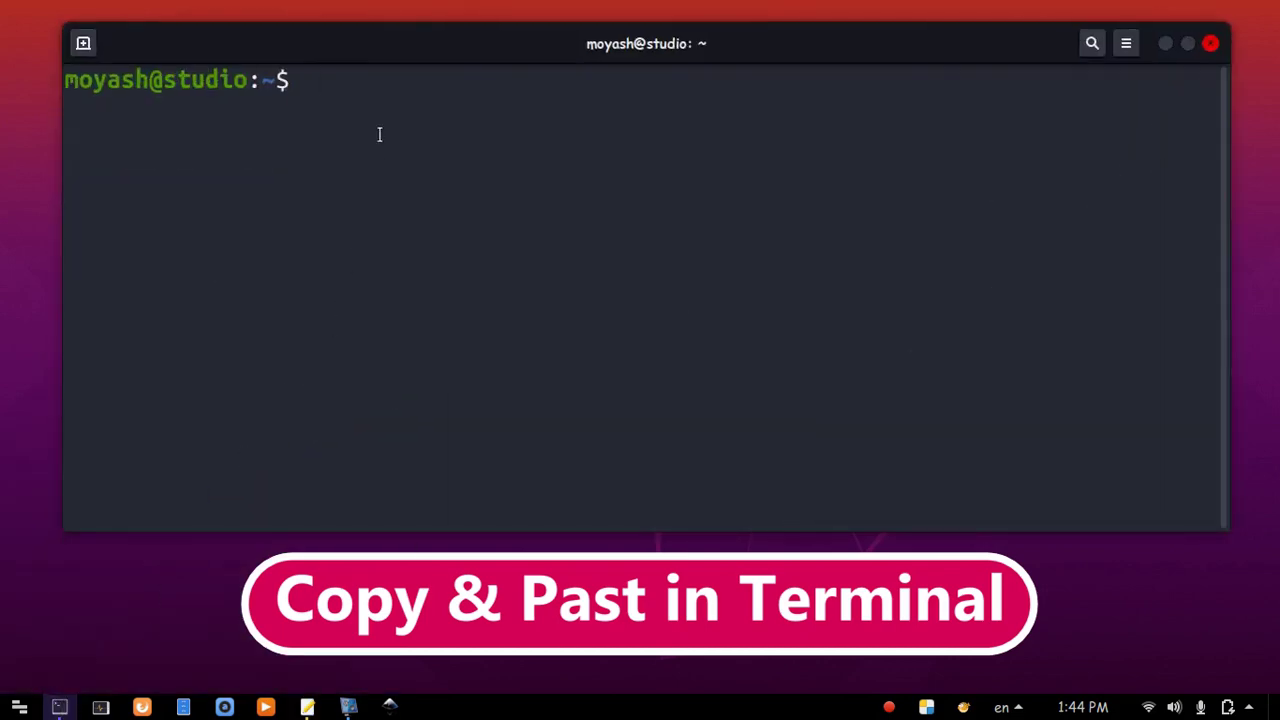
{"action": "right_click", "coordinate": [381, 112]}
{"action": "left_click", "coordinate": [409, 181]}
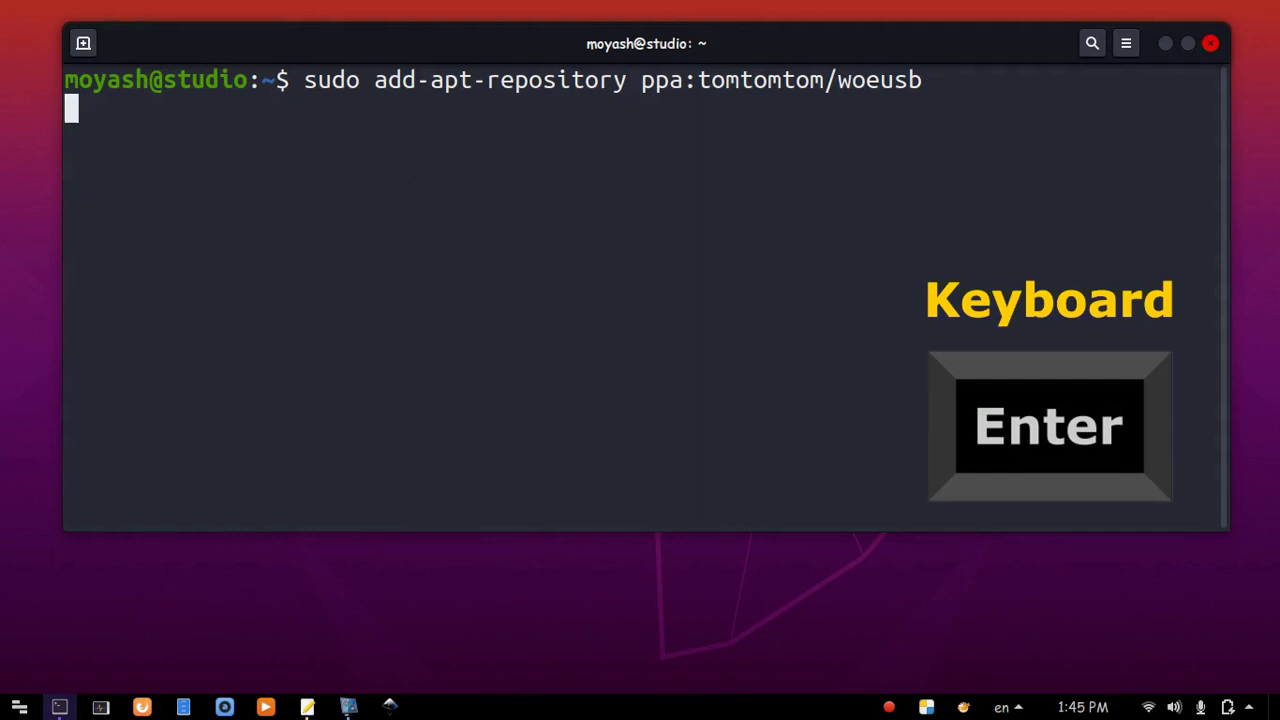
{"action": "key", "text": "Return"}
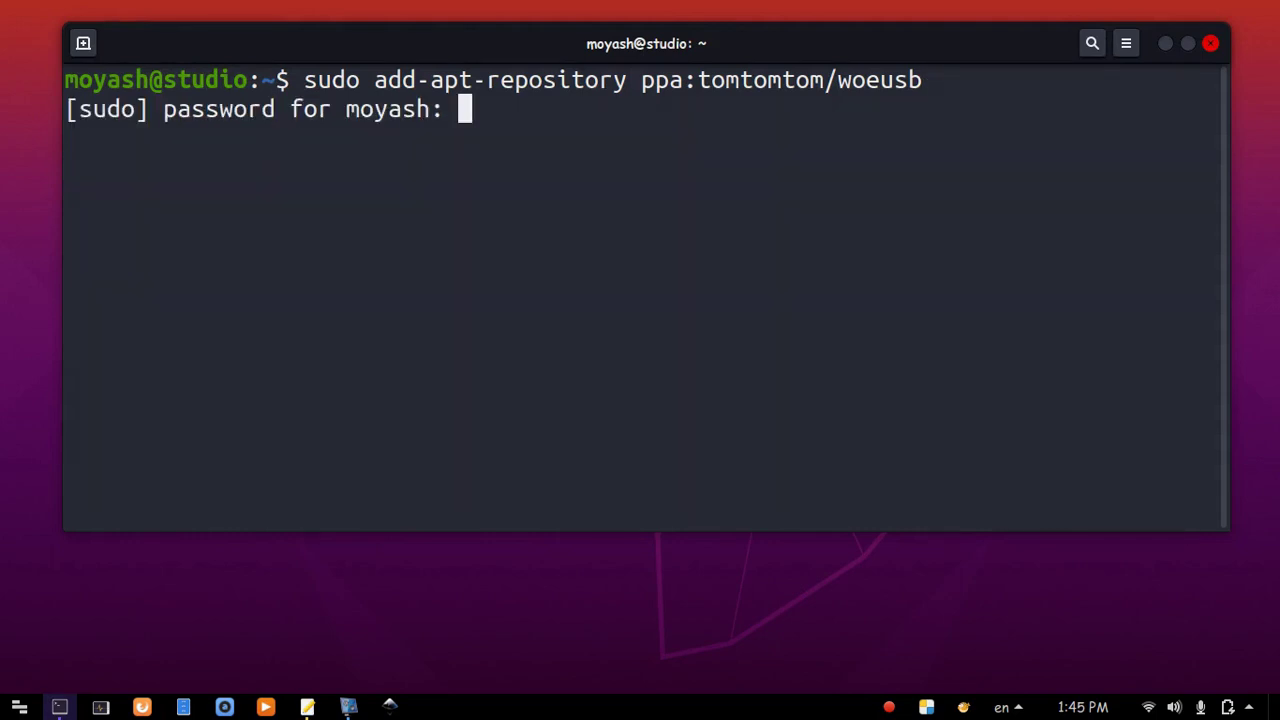
{"action": "key", "text": "Return"}
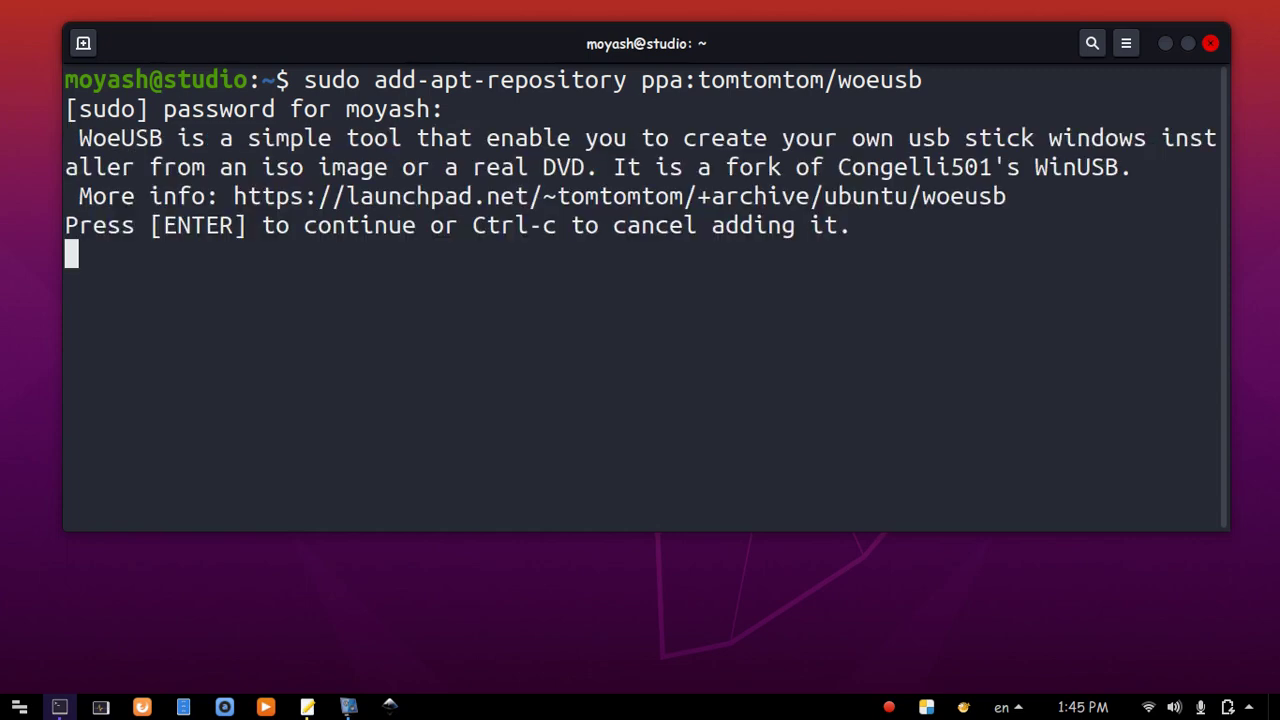
{"action": "key", "text": "Return"}
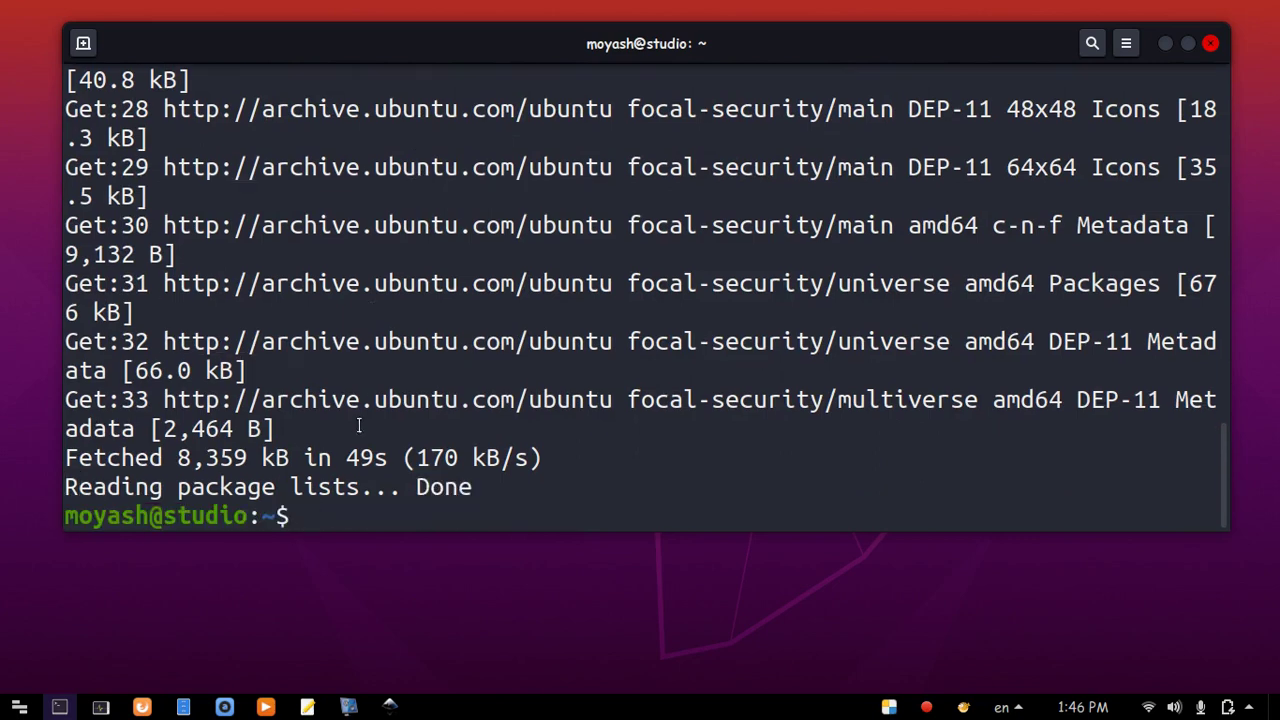
Step: Copy 'sudo apt update' from the gedit notes and run it in the terminal
{"action": "left_click", "coordinate": [307, 707]}
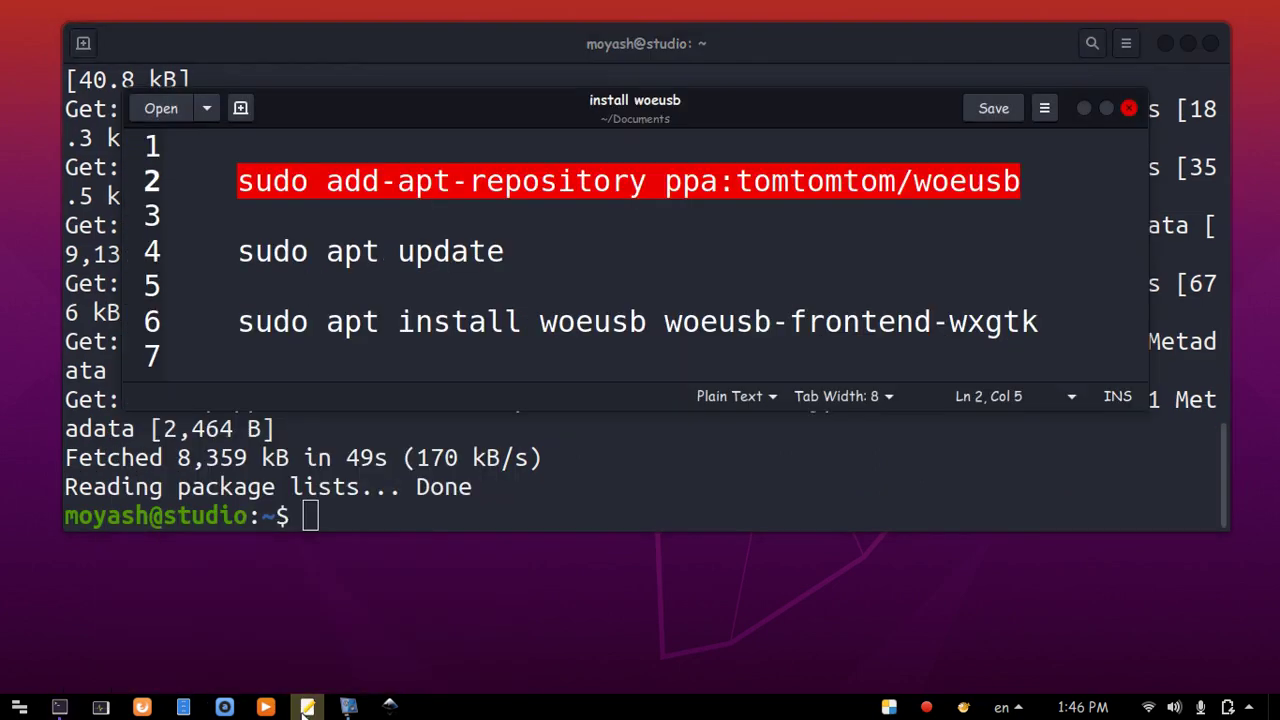
{"action": "left_click_drag", "start_coordinate": [506, 252], "coordinate": [246, 252]}
{"action": "right_click", "coordinate": [263, 258]}
{"action": "left_click", "coordinate": [308, 358]}
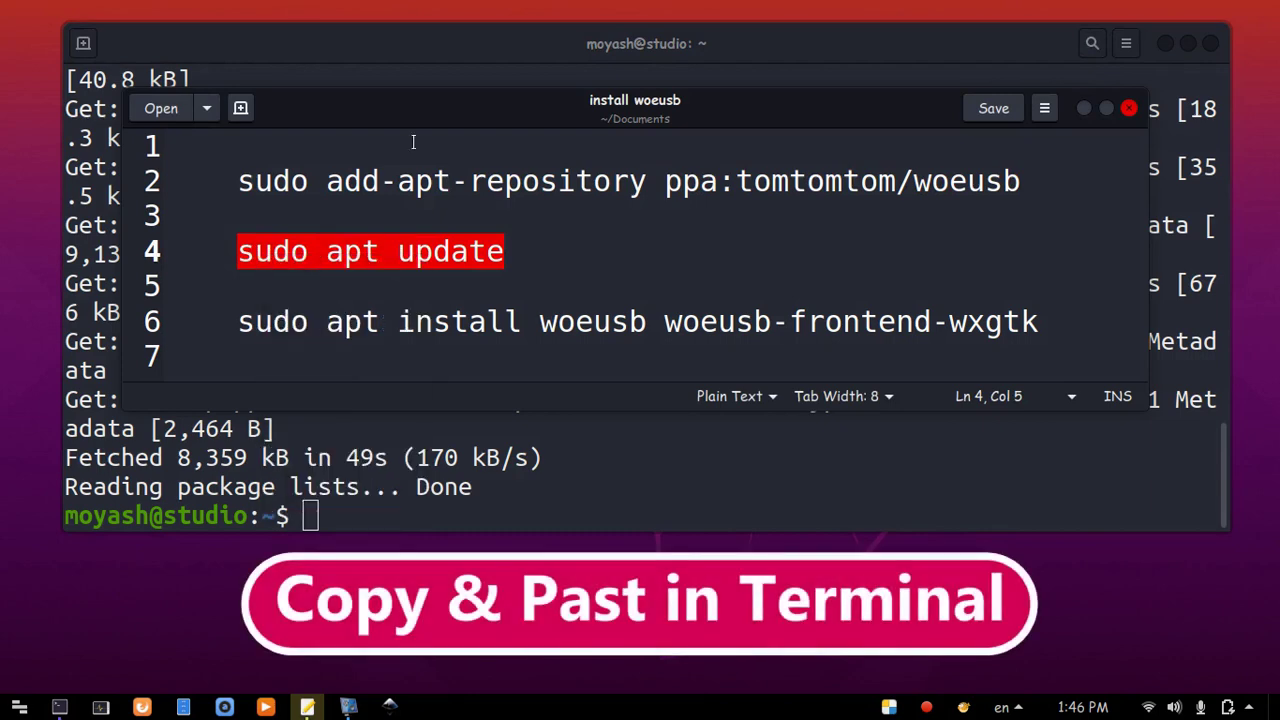
{"action": "left_click", "coordinate": [447, 40]}
{"action": "right_click", "coordinate": [374, 516]}
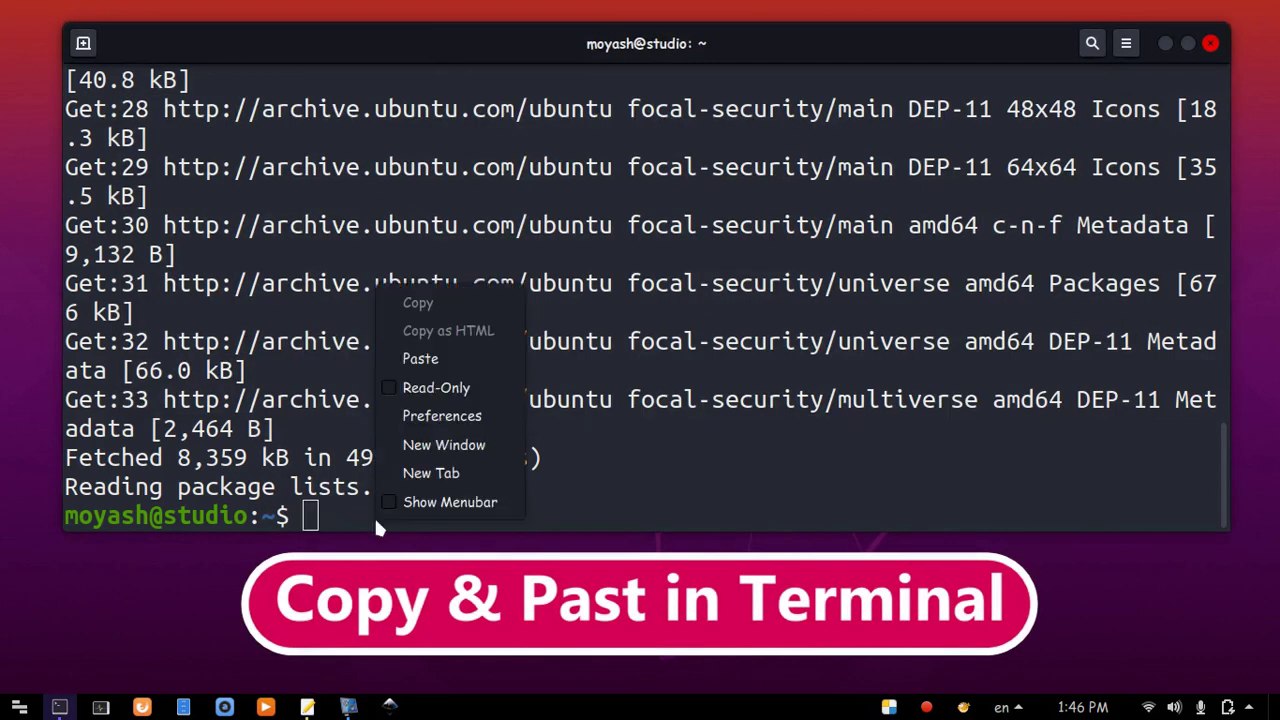
{"action": "left_click", "coordinate": [439, 357]}
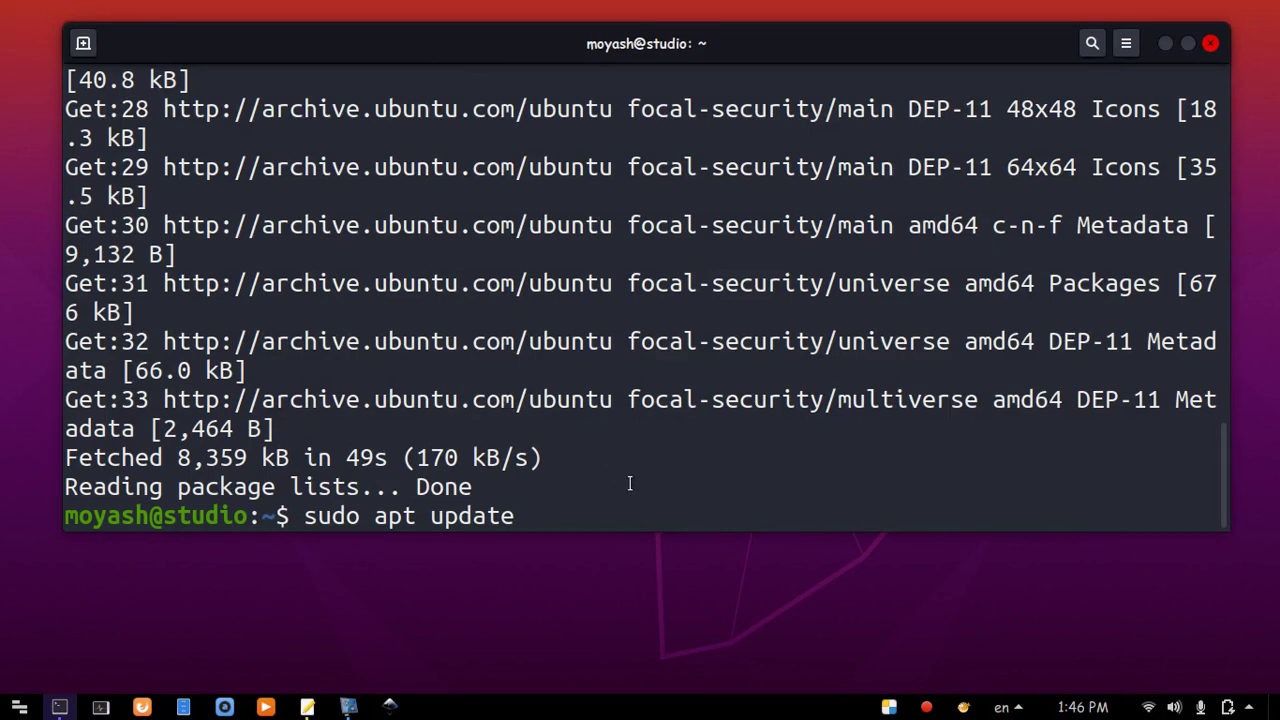
{"action": "key", "text": "Return"}
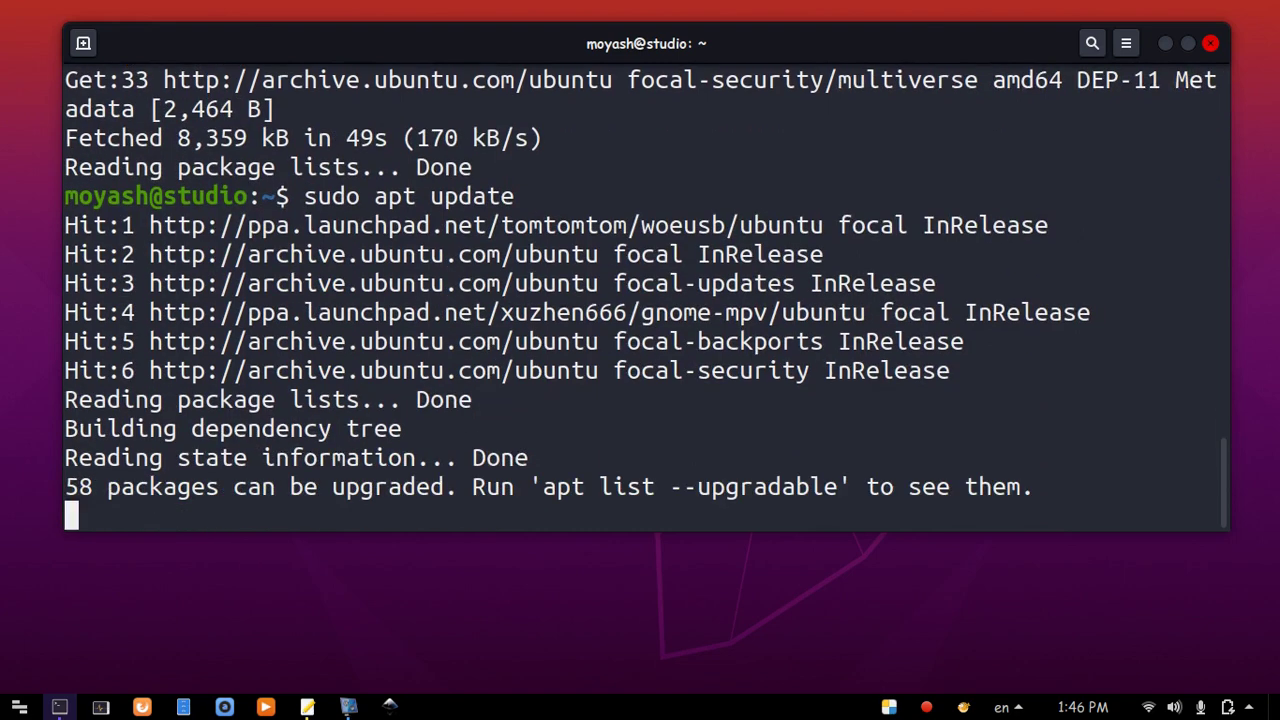
Step: Run the line-6 command from the notes to install woeusb 5.2.4 and woeusb-frontend-wxgtk 3.3.1, then close the terminal
{"action": "left_click", "coordinate": [307, 707]}
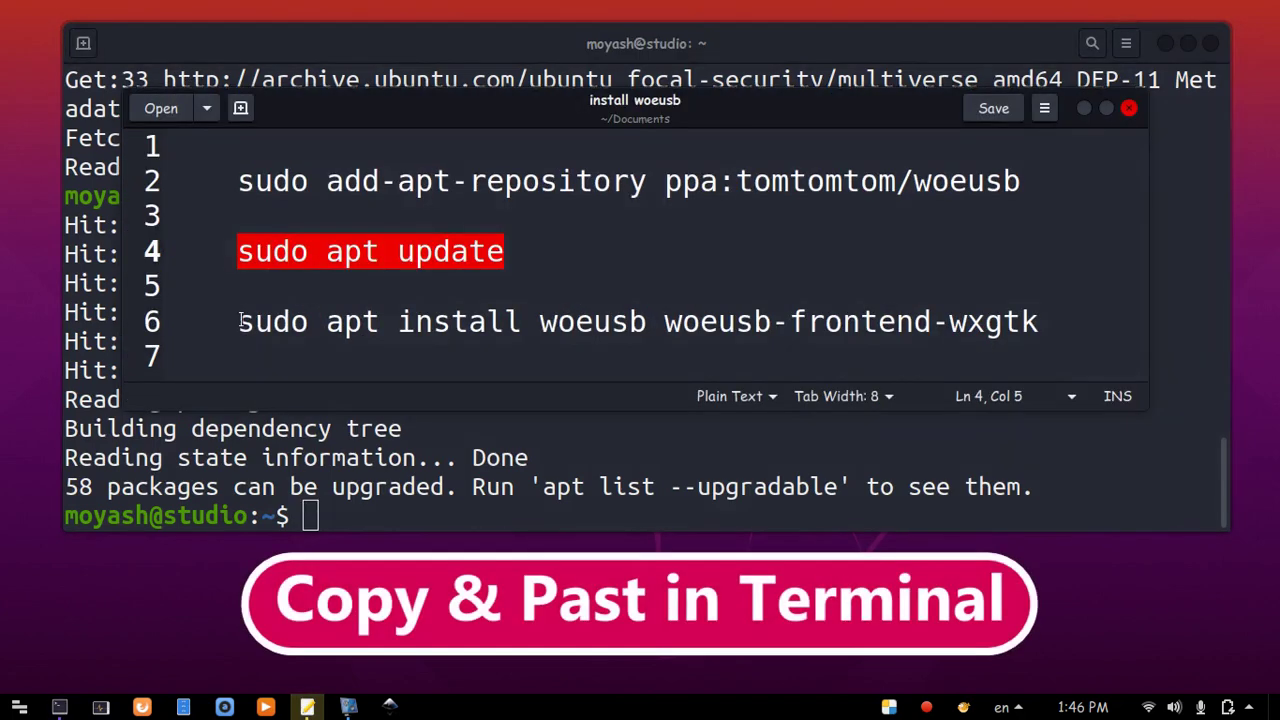
{"action": "left_click_drag", "start_coordinate": [238, 322], "coordinate": [1036, 313]}
{"action": "right_click", "coordinate": [1022, 318]}
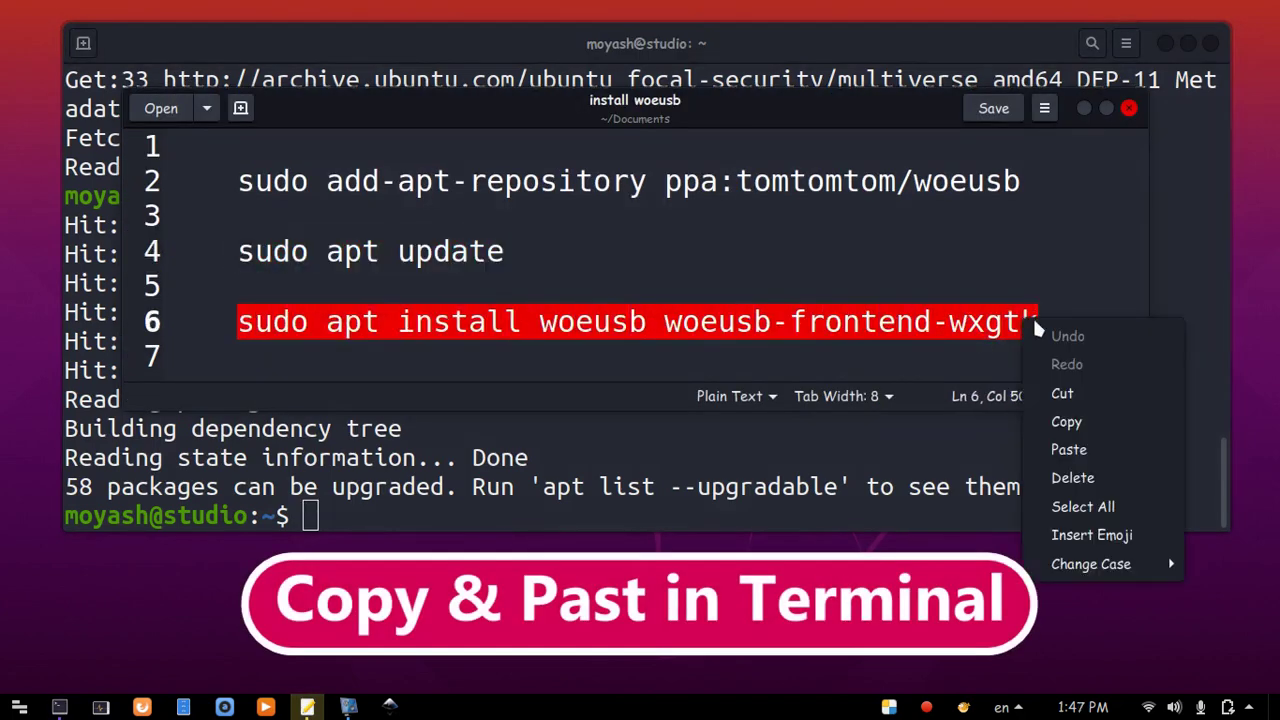
{"action": "left_click", "coordinate": [1051, 421]}
{"action": "left_click", "coordinate": [1085, 108]}
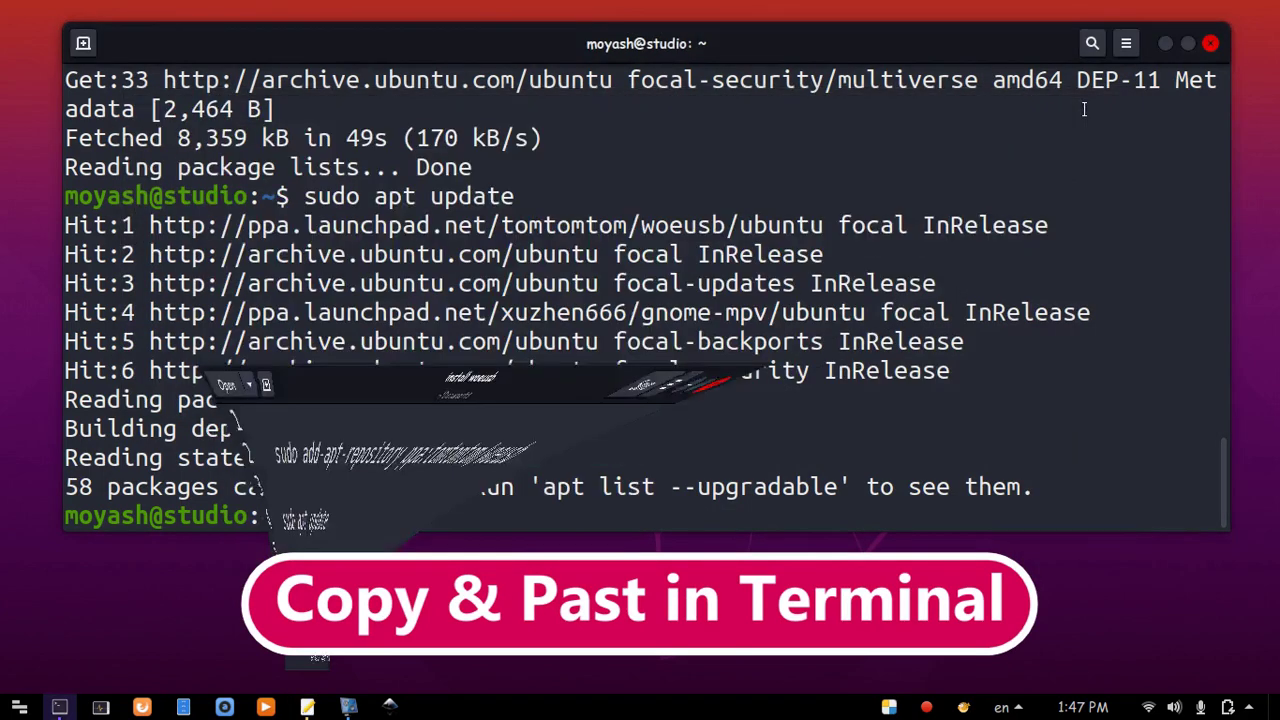
{"action": "right_click", "coordinate": [366, 522]}
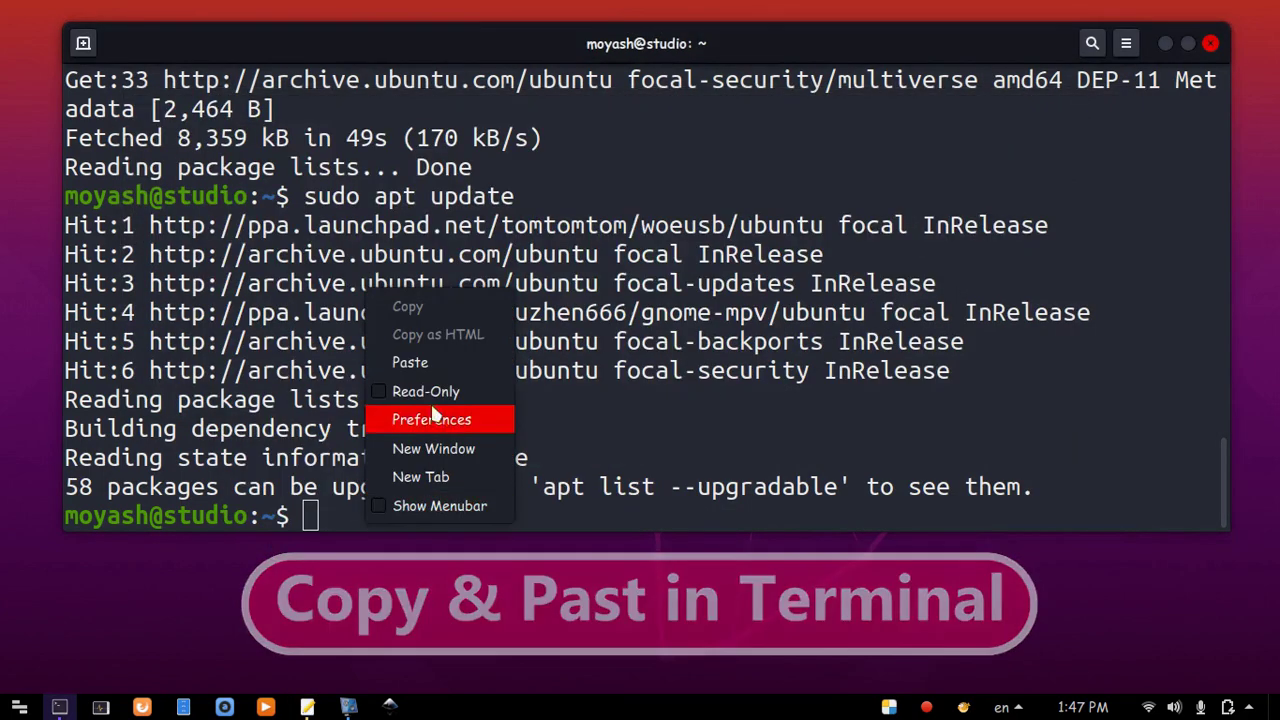
{"action": "left_click", "coordinate": [432, 366]}
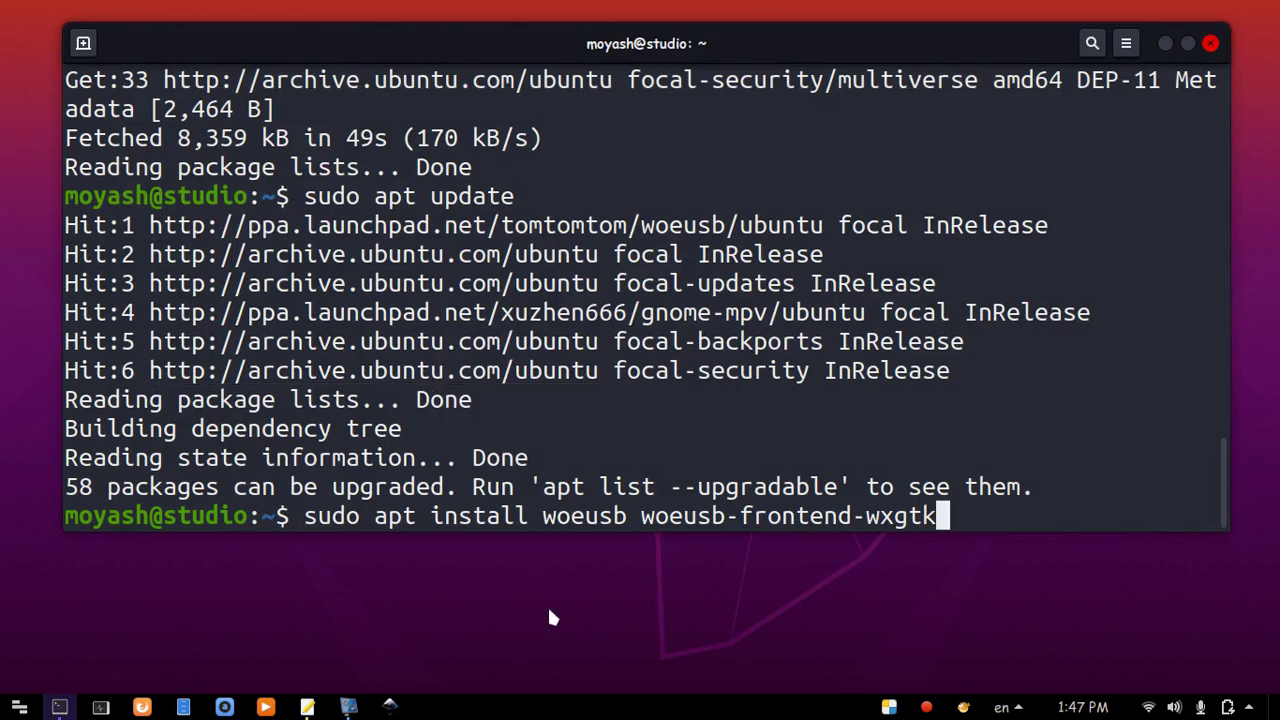
{"action": "key", "text": "Return"}
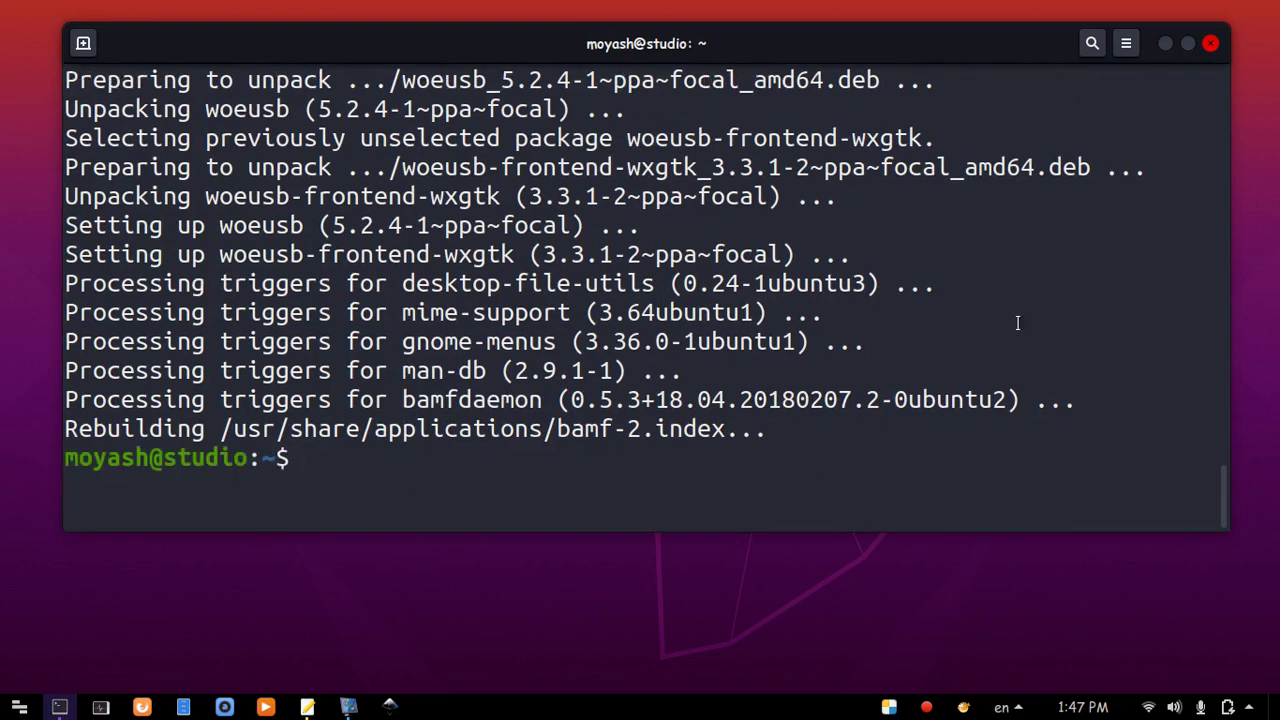
{"action": "left_click", "coordinate": [1210, 43]}
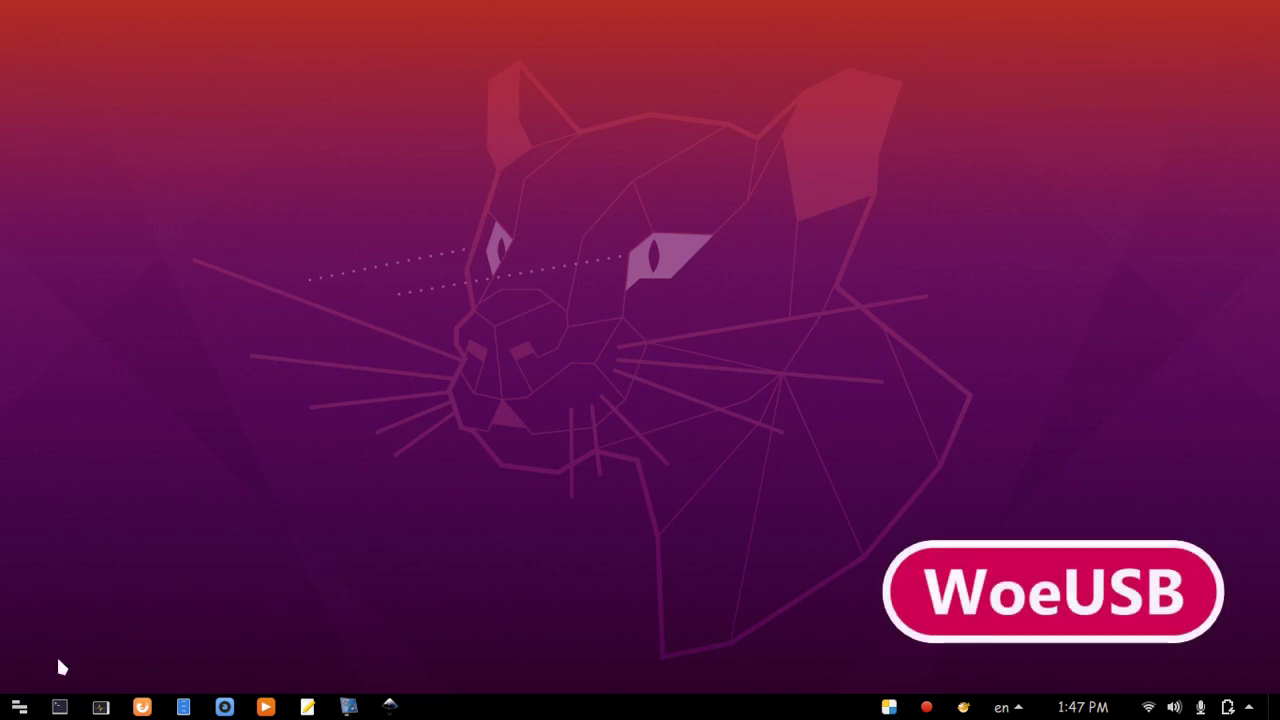
{"action": "left_click", "coordinate": [18, 707]}
{"action": "type", "text": "woe"}
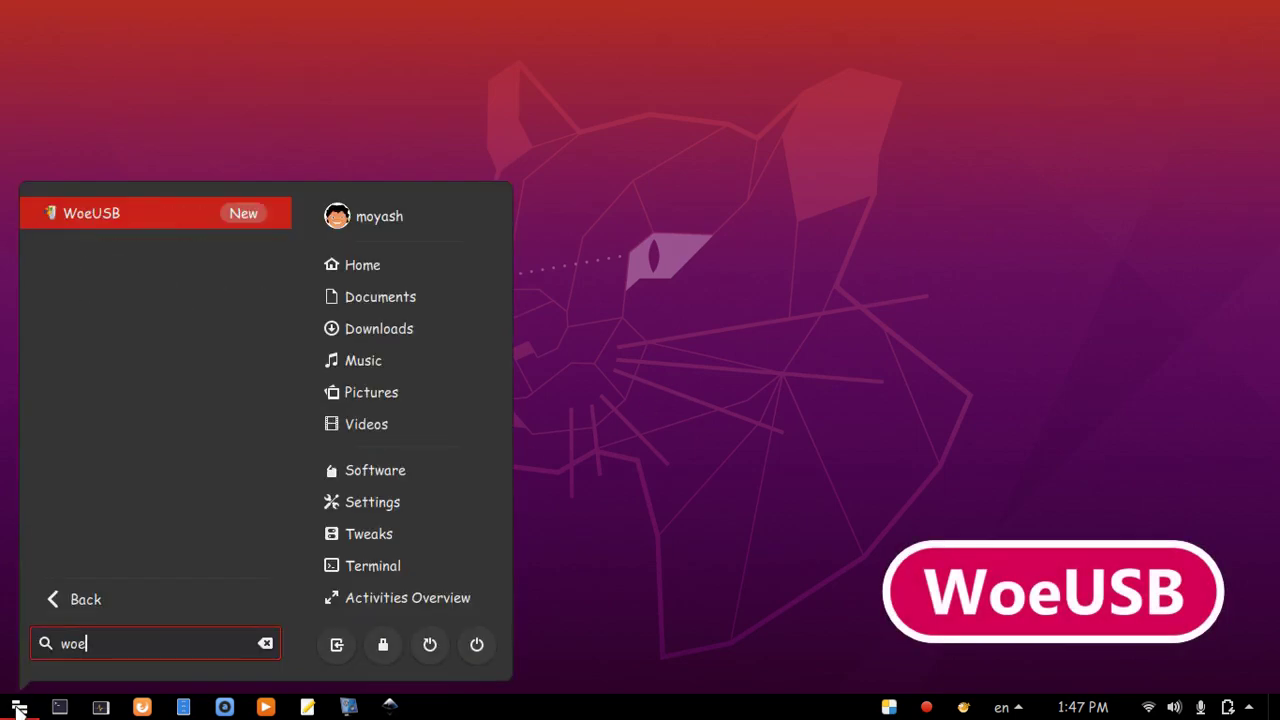
{"action": "left_click", "coordinate": [105, 212]}
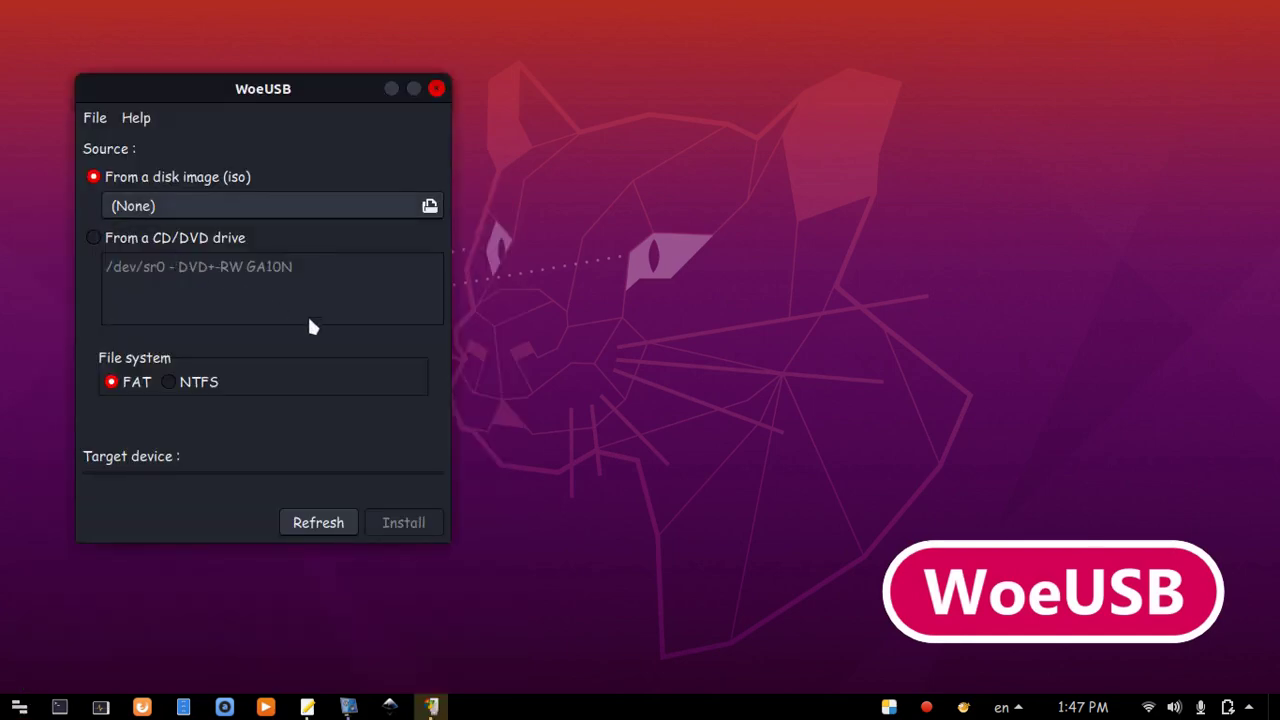
{"action": "left_click", "coordinate": [437, 90]}
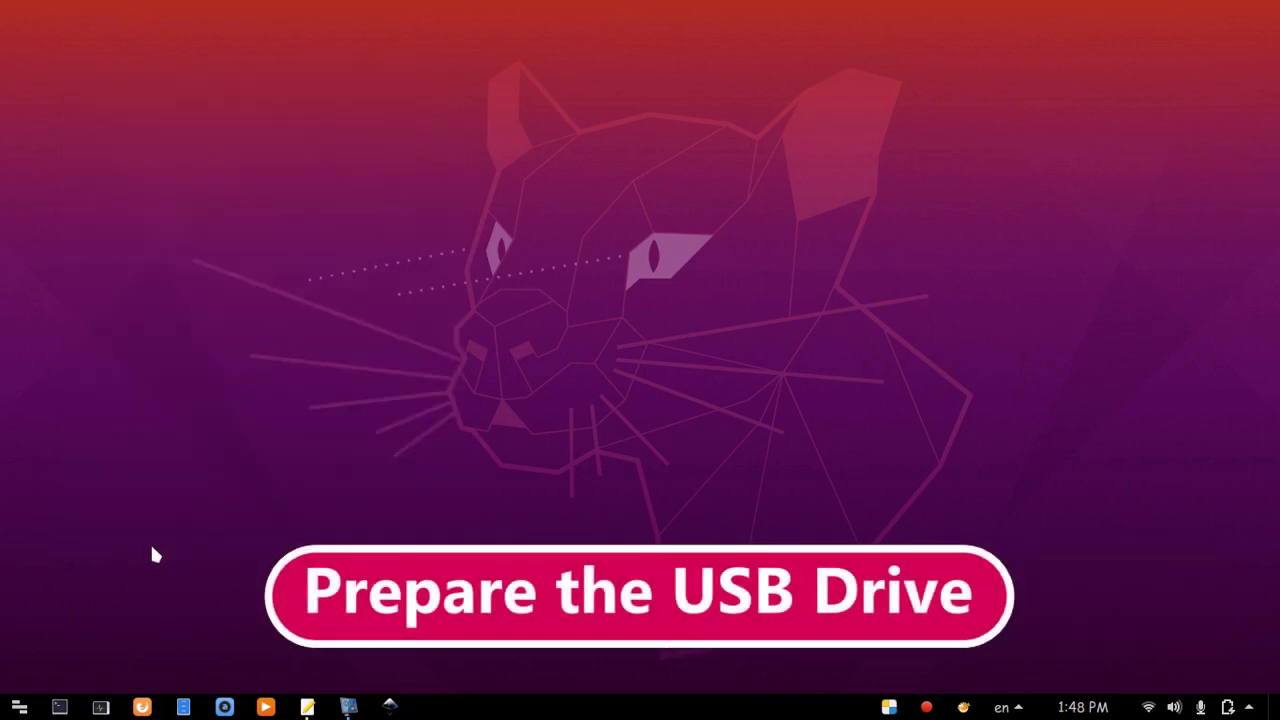
Step: Run 'sudo apt install gparted' in a new terminal, which reports gparted 1.0.0 is already newest
{"action": "left_click", "coordinate": [60, 702]}
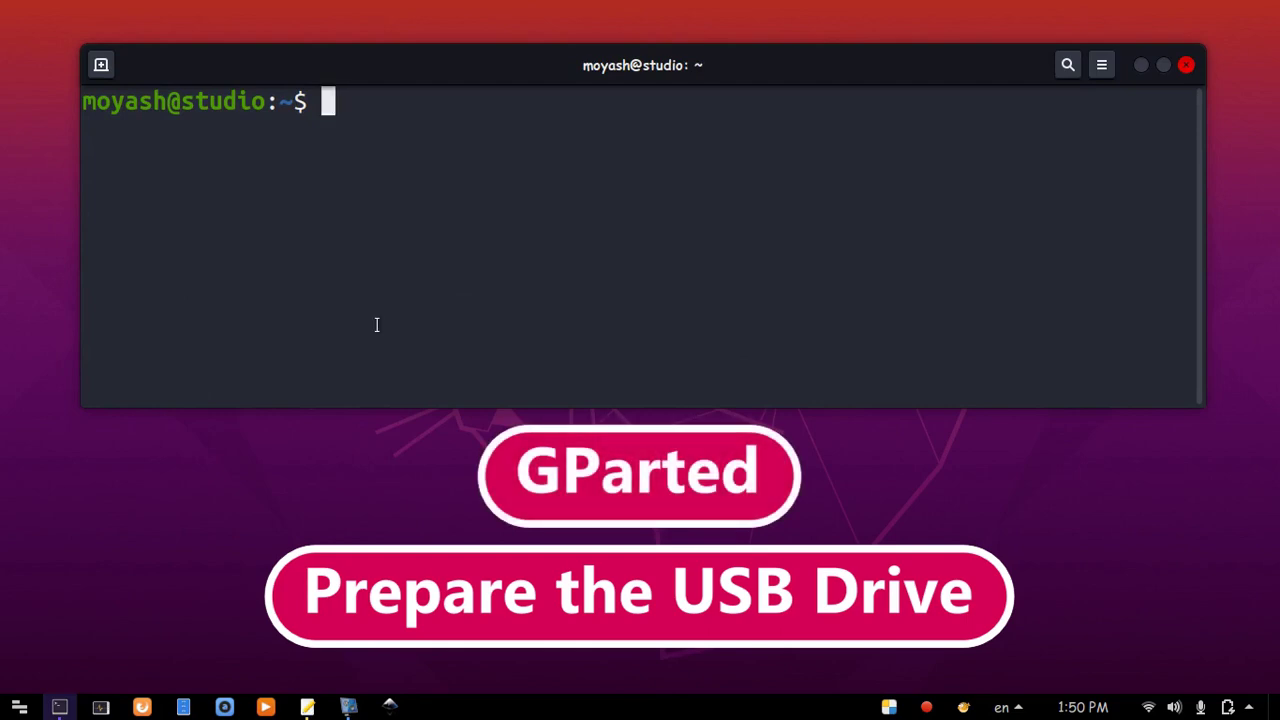
{"action": "type", "text": "sudo apt install gparted"}
{"action": "key", "text": "Return"}
{"action": "key", "text": "Return"}
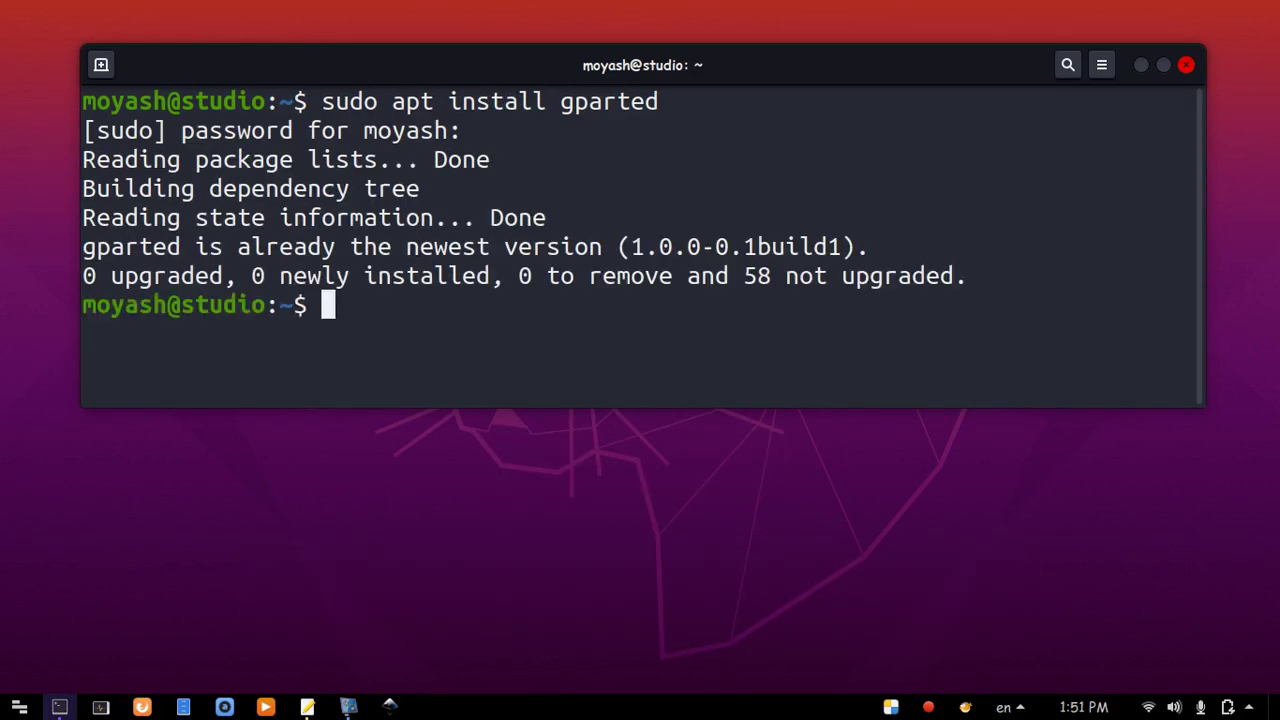
Step: Close the terminal, confirm the 16 GB Volume is empty in Files, and close Files
{"action": "left_click", "coordinate": [1186, 66]}
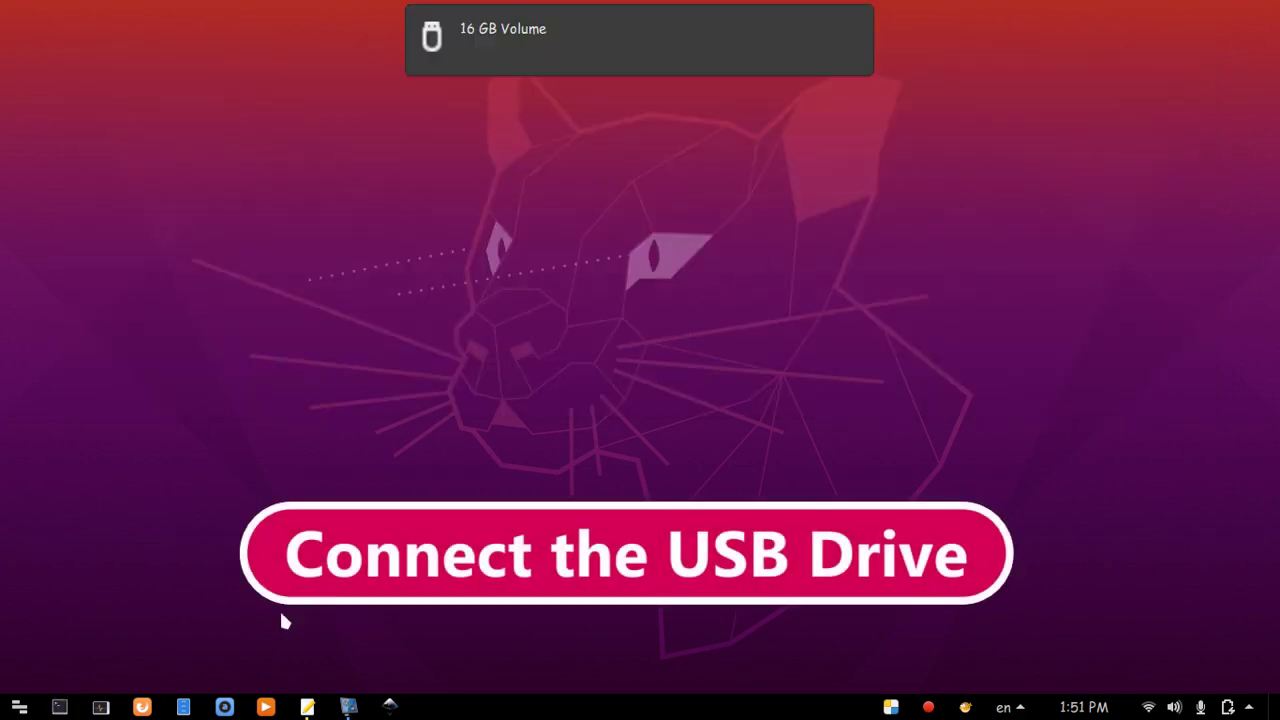
{"action": "left_click", "coordinate": [183, 707]}
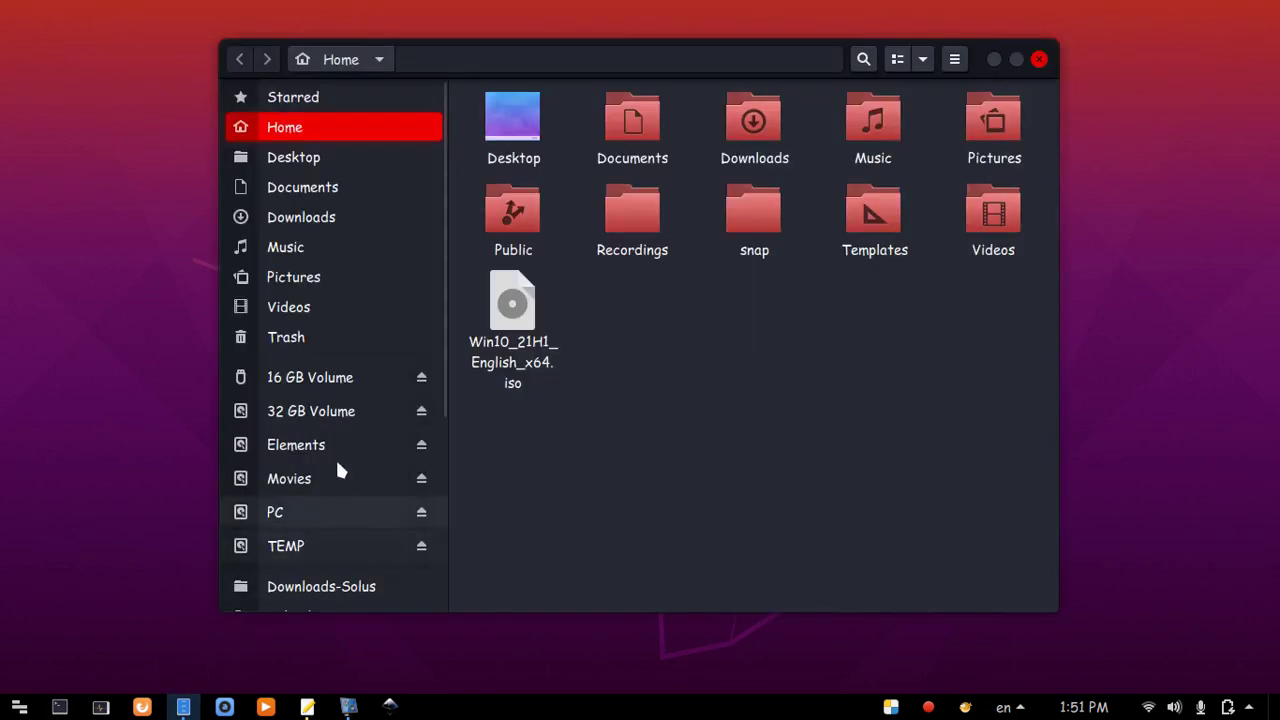
{"action": "left_click", "coordinate": [374, 377]}
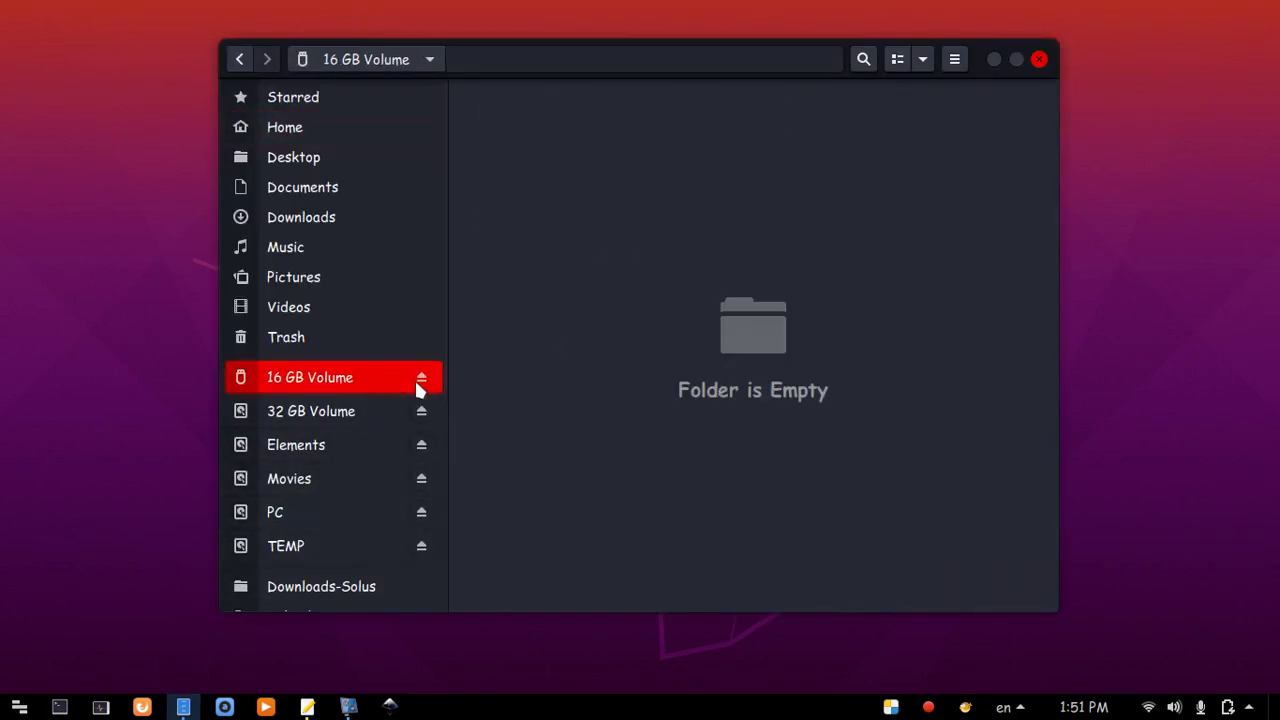
{"action": "left_click", "coordinate": [1039, 59]}
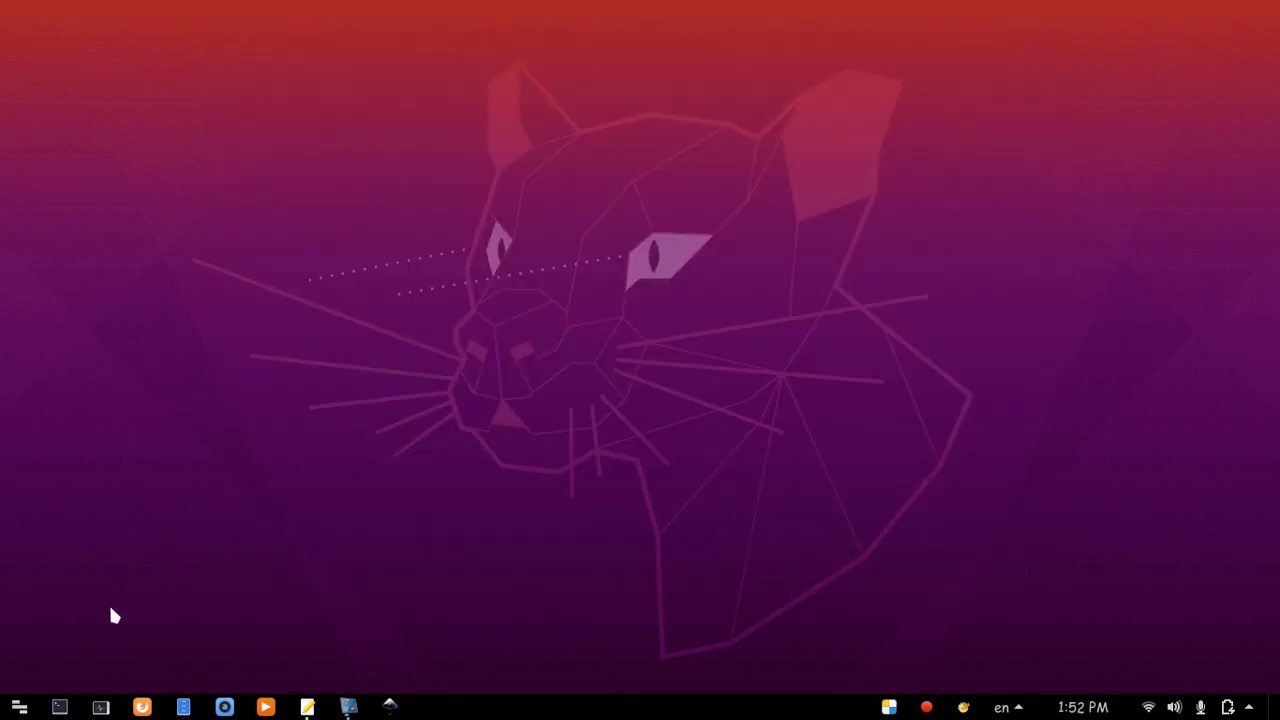
Step: Launch GParted from the app menu search 'gp' and authenticate with the administrator password
{"action": "left_click", "coordinate": [18, 706]}
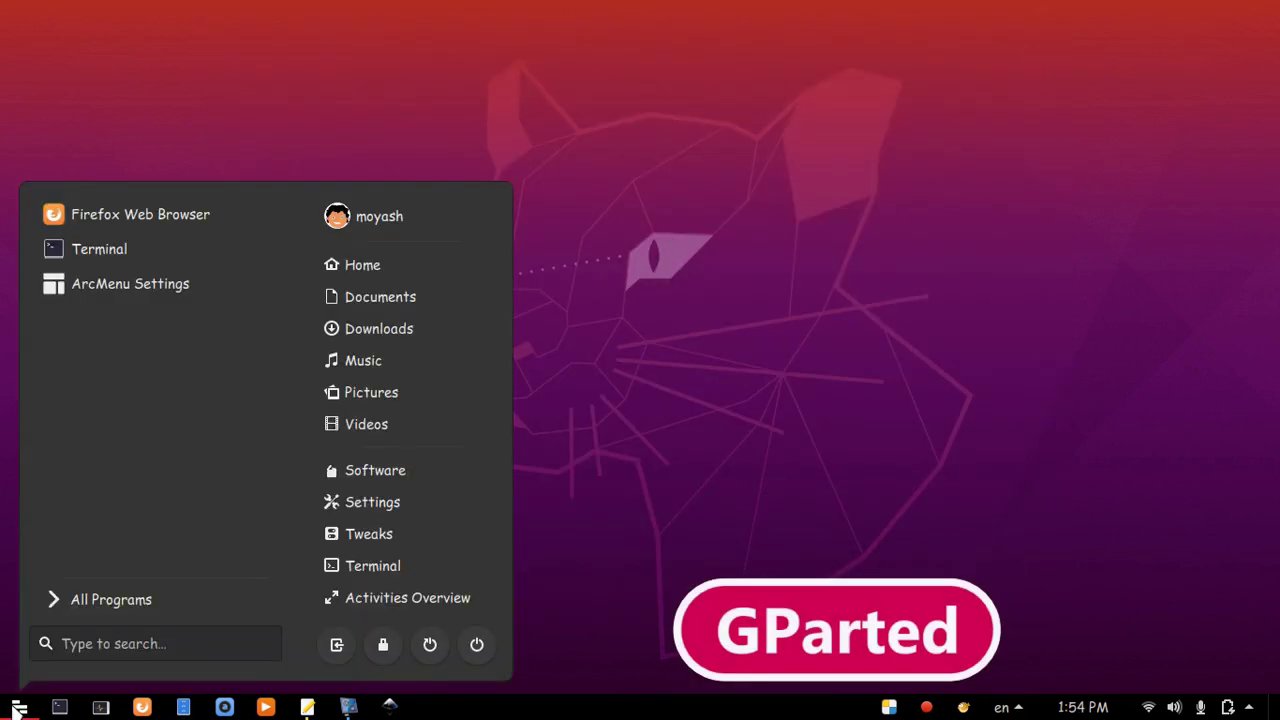
{"action": "type", "text": "gpa"}
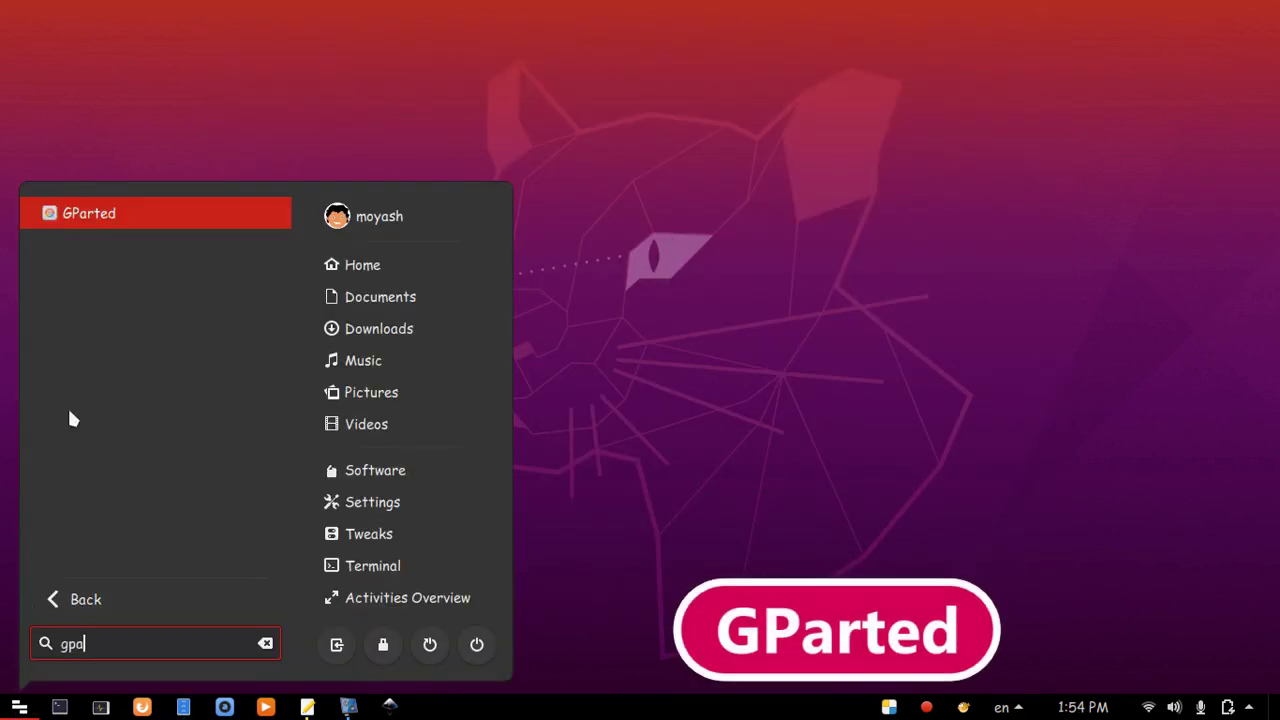
{"action": "left_click", "coordinate": [100, 214]}
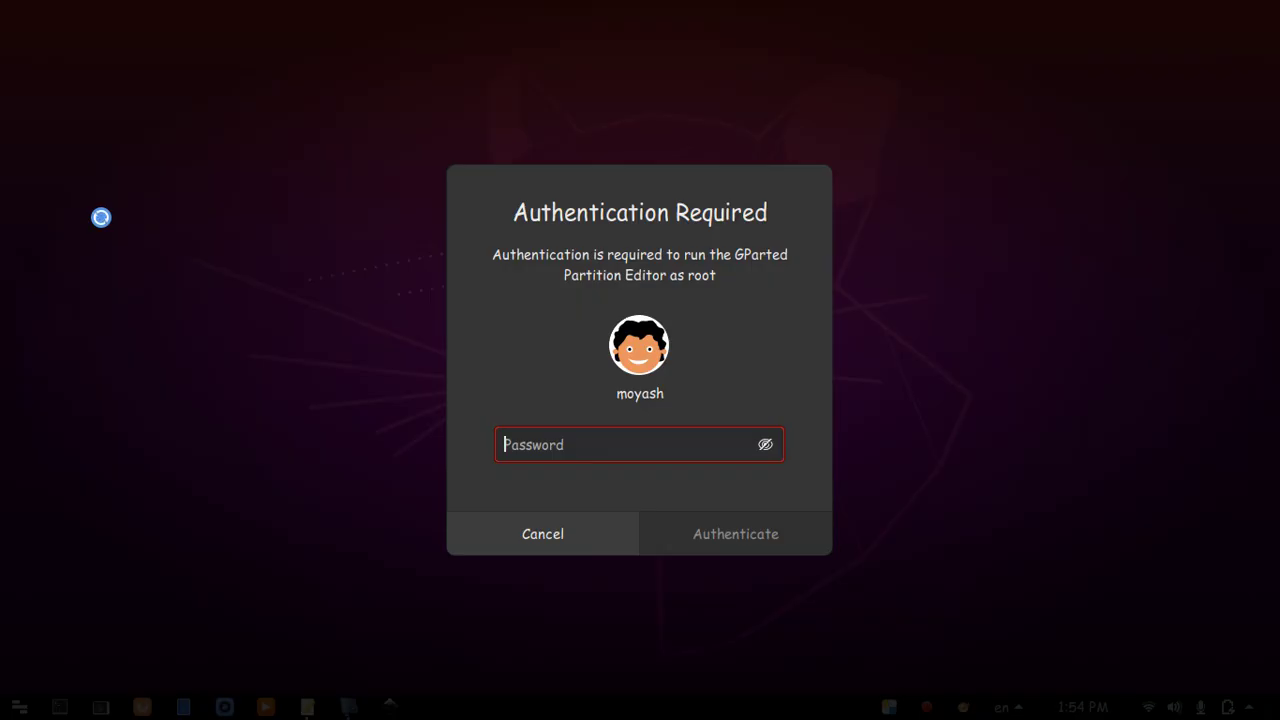
{"action": "type", "text": "•••••••"}
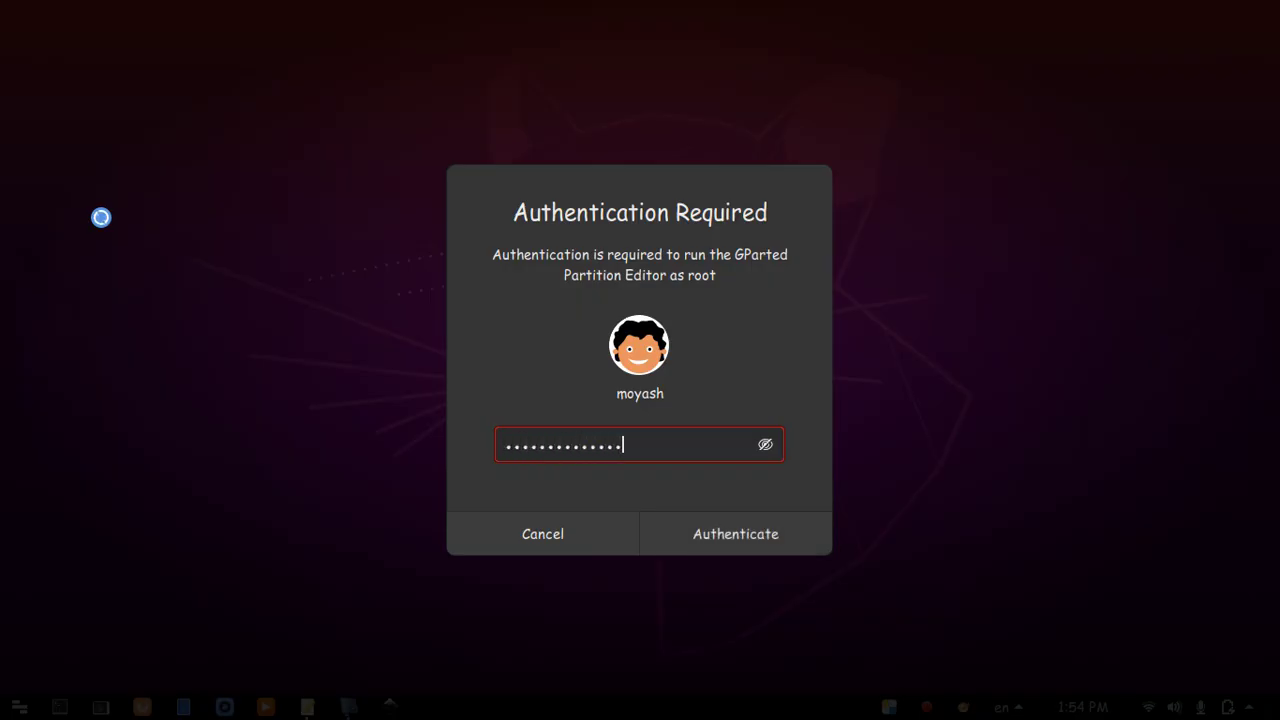
{"action": "type", "text": "••••••••"}
{"action": "key", "text": "Return"}
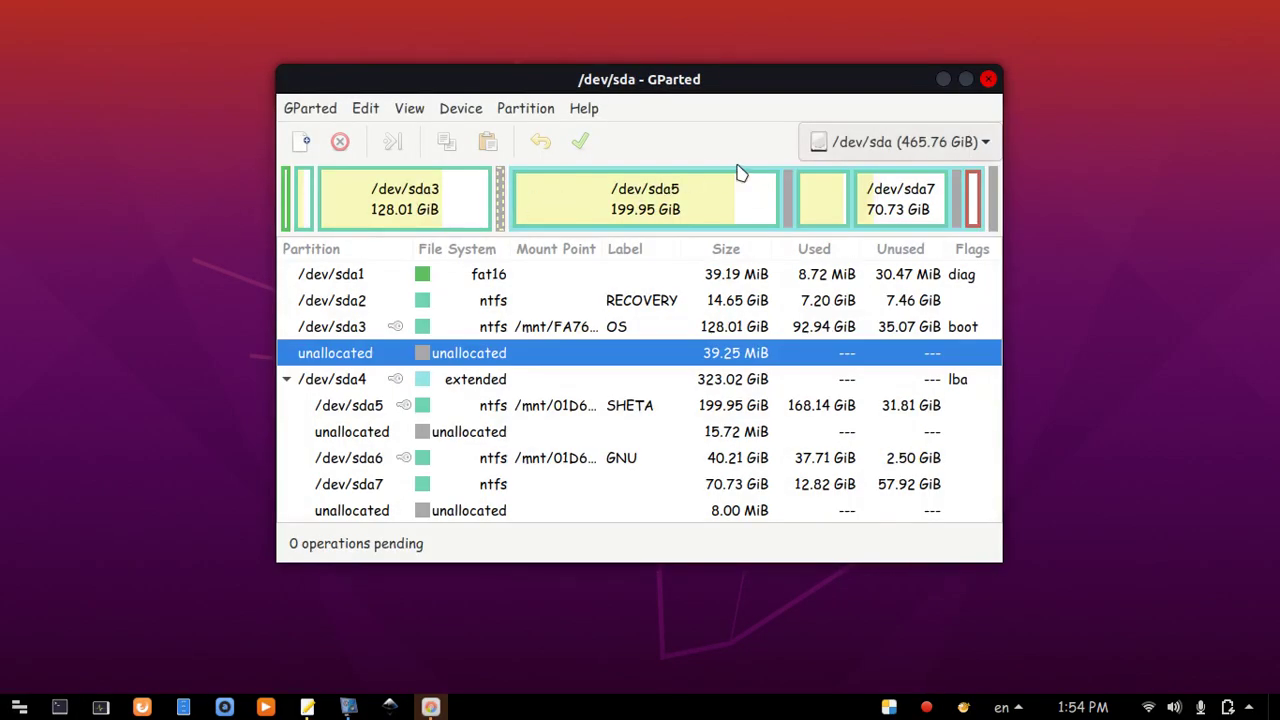
Step: Switch to the /dev/sdc USB drive and unmount its fat32 partition /dev/sdc5
{"action": "left_click", "coordinate": [976, 146]}
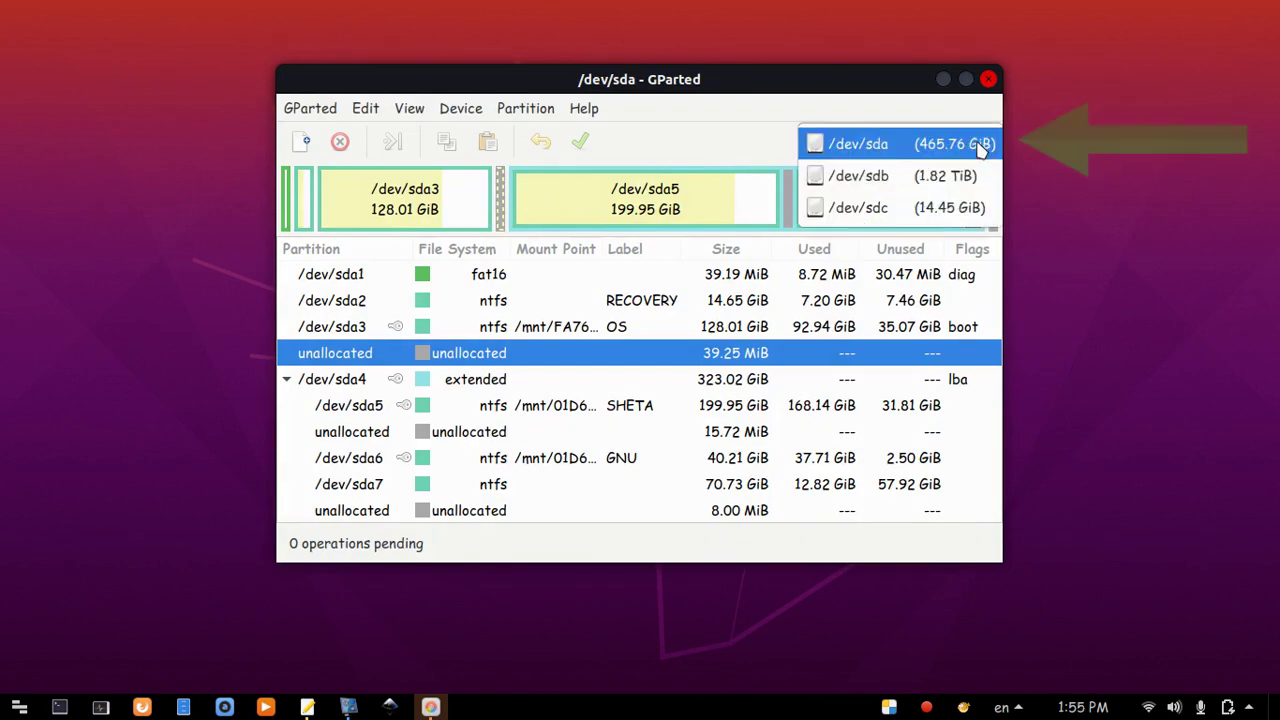
{"action": "left_click", "coordinate": [929, 210]}
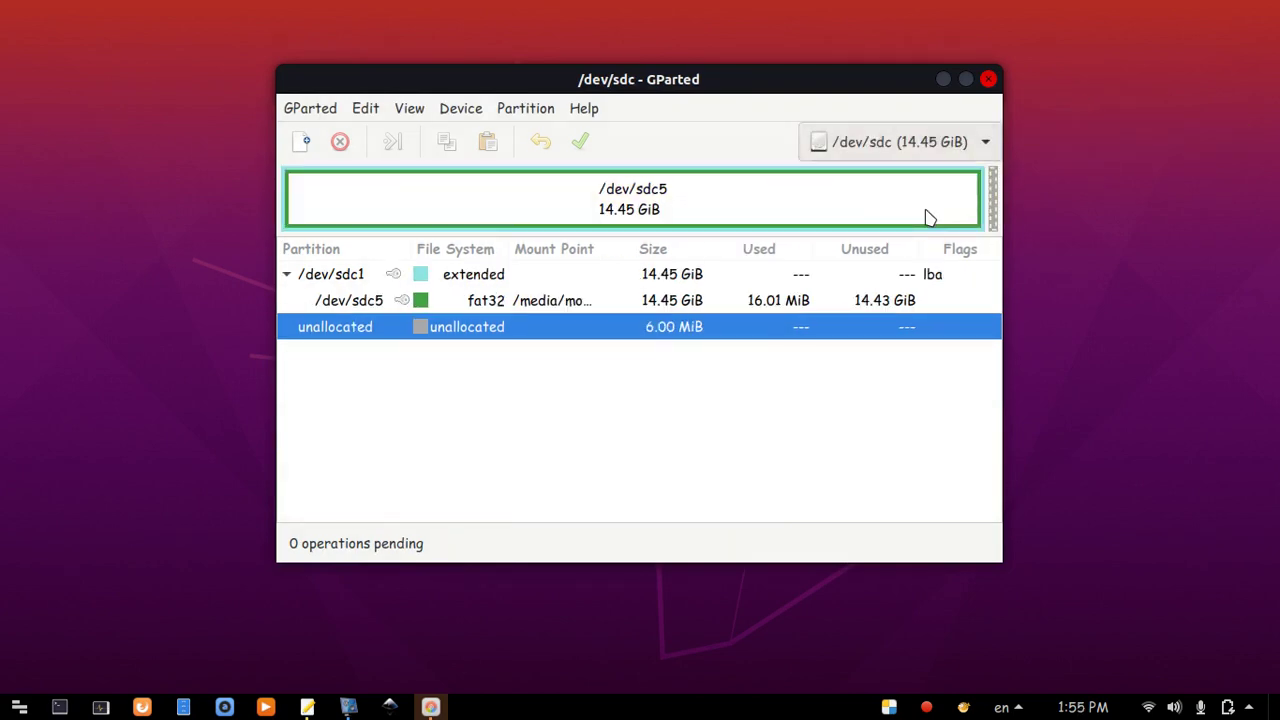
{"action": "left_click", "coordinate": [690, 210]}
{"action": "right_click", "coordinate": [690, 210]}
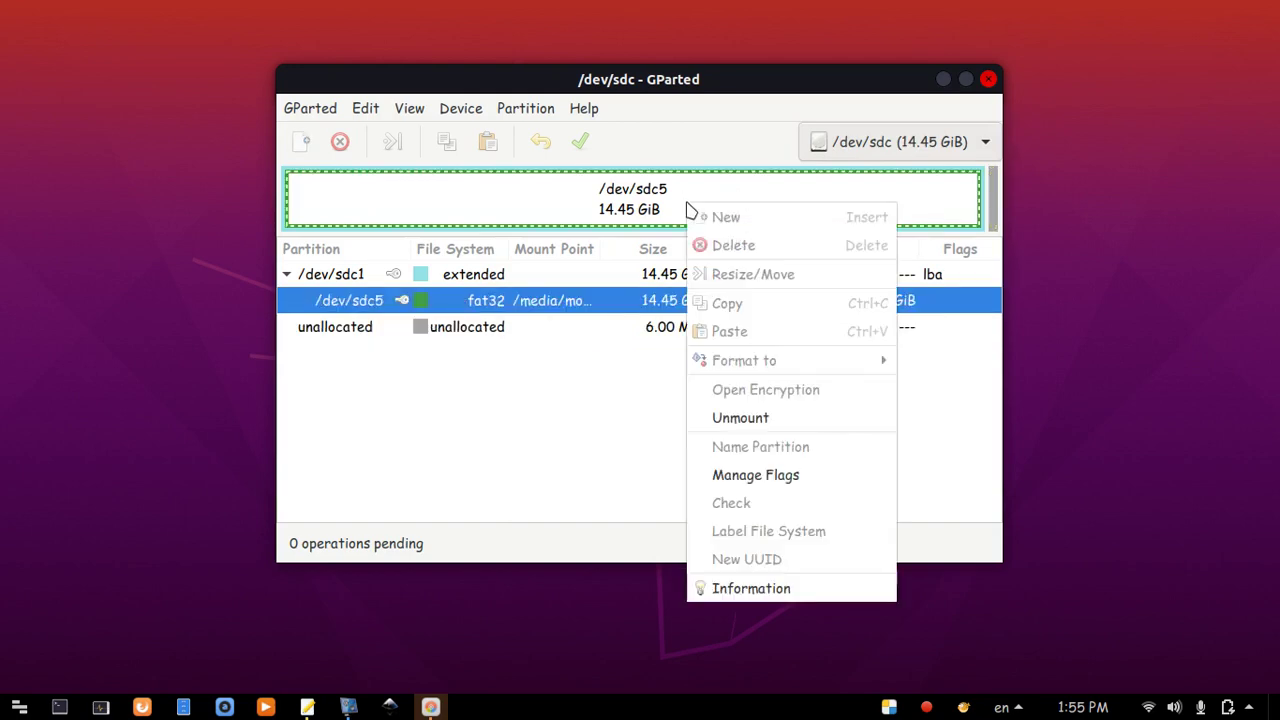
{"action": "left_click", "coordinate": [752, 428]}
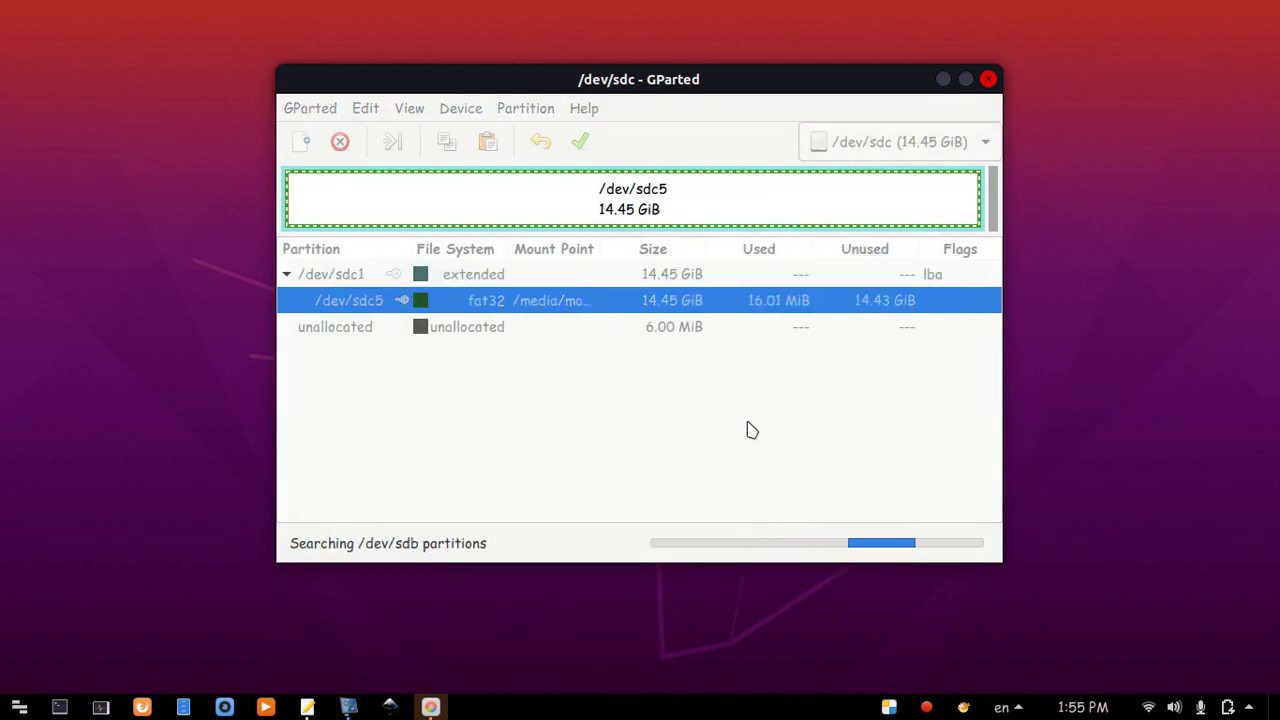
Step: Write a new msdos partition table to /dev/sdc, leaving all 14.45 GiB unallocated
{"action": "left_click", "coordinate": [575, 213]}
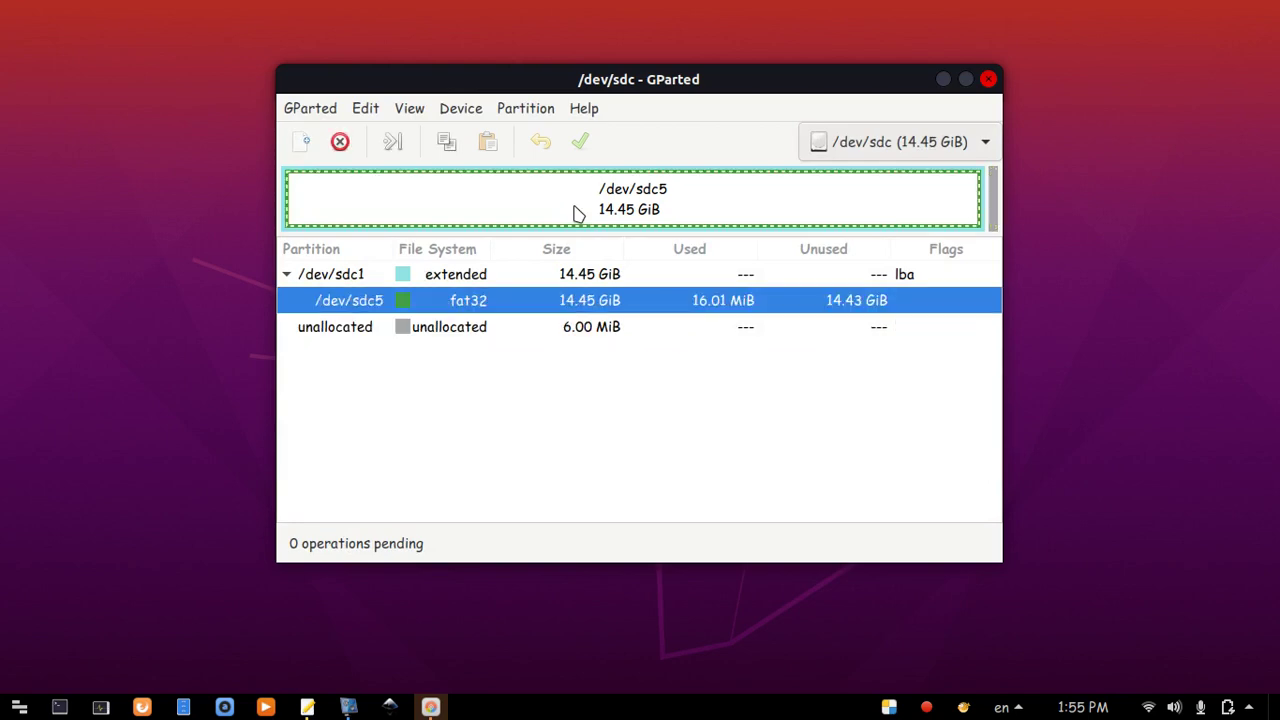
{"action": "left_click", "coordinate": [465, 109]}
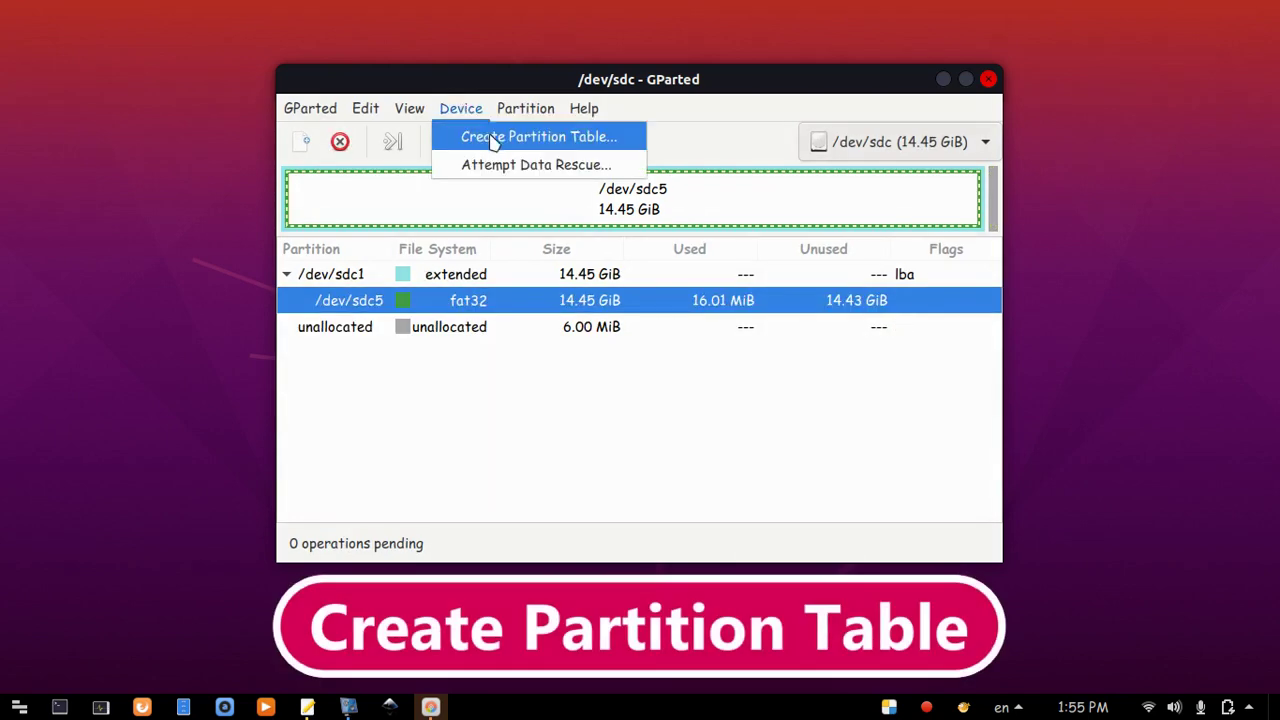
{"action": "left_click", "coordinate": [492, 140]}
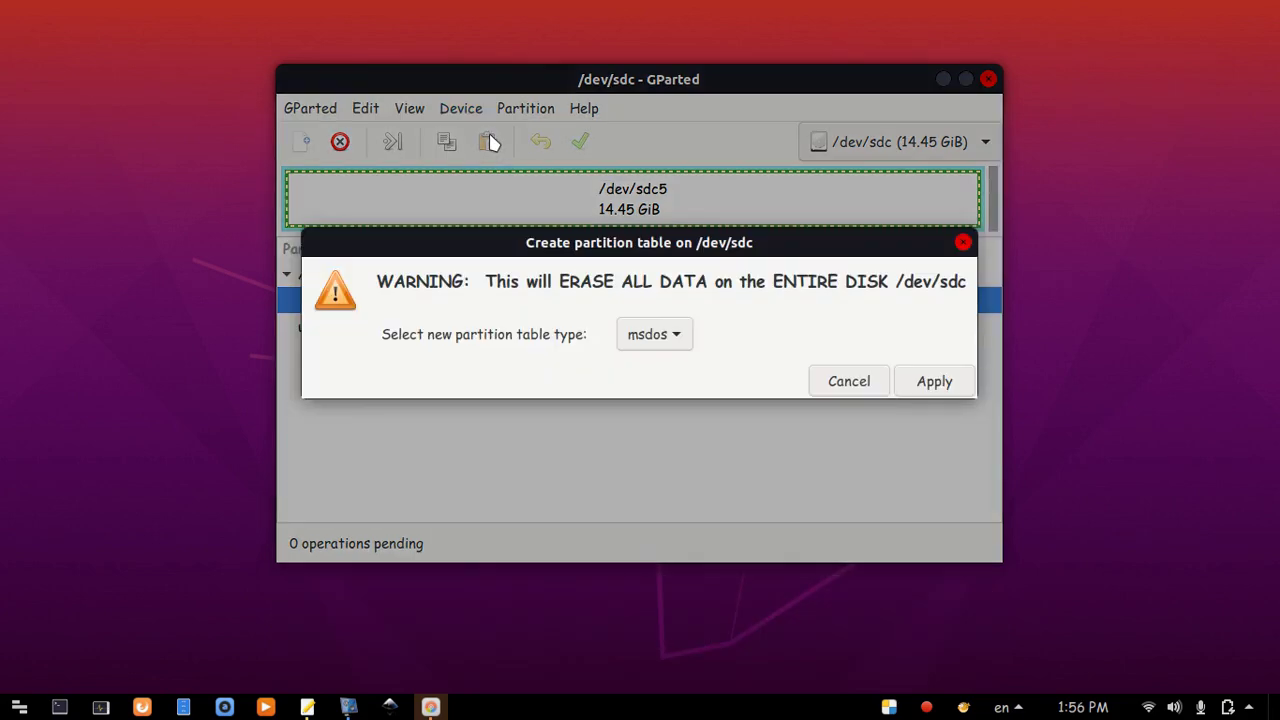
{"action": "left_click", "coordinate": [930, 382]}
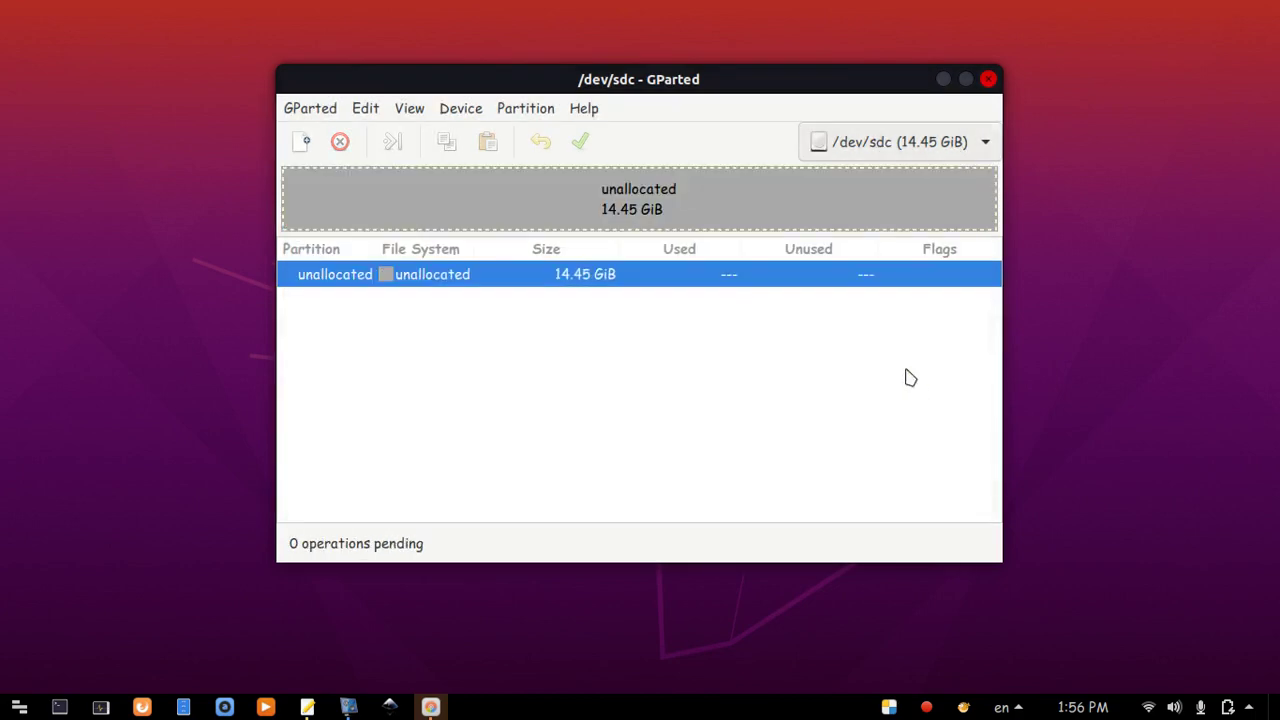
Step: Set up a new 14799 MiB primary partition with ntfs file system and label Windows10
{"action": "left_click", "coordinate": [510, 112]}
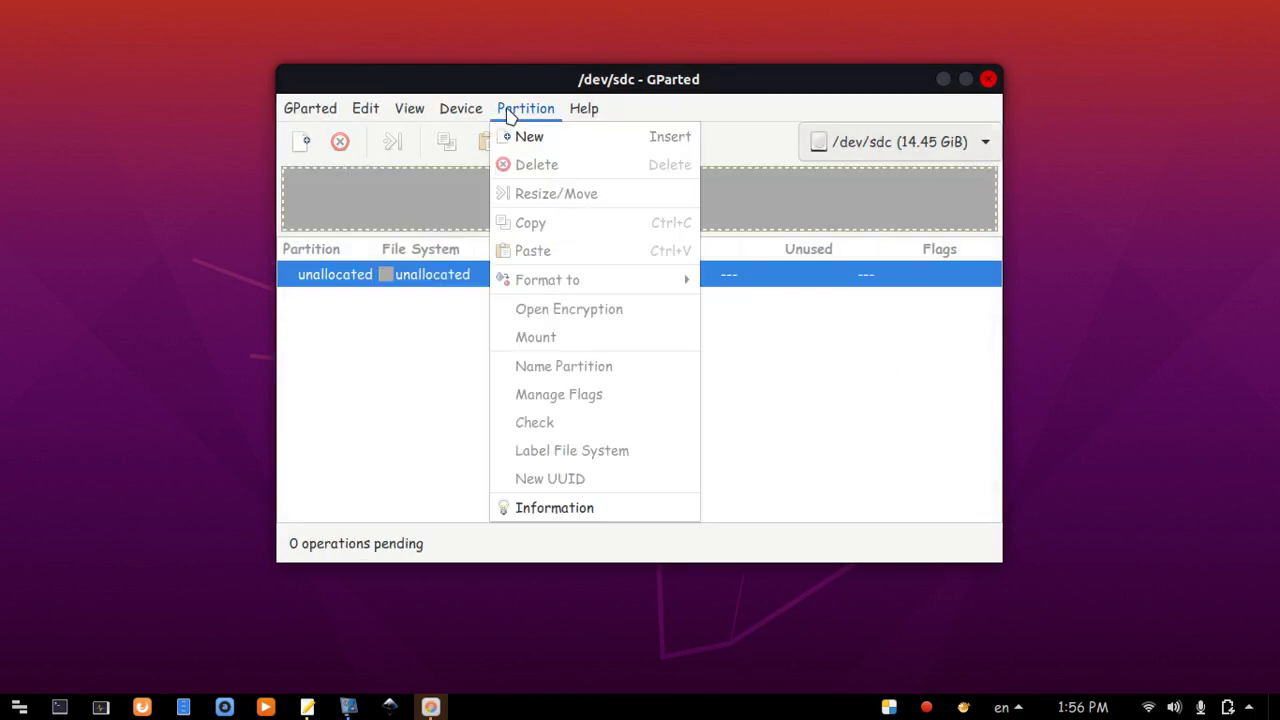
{"action": "left_click", "coordinate": [529, 140]}
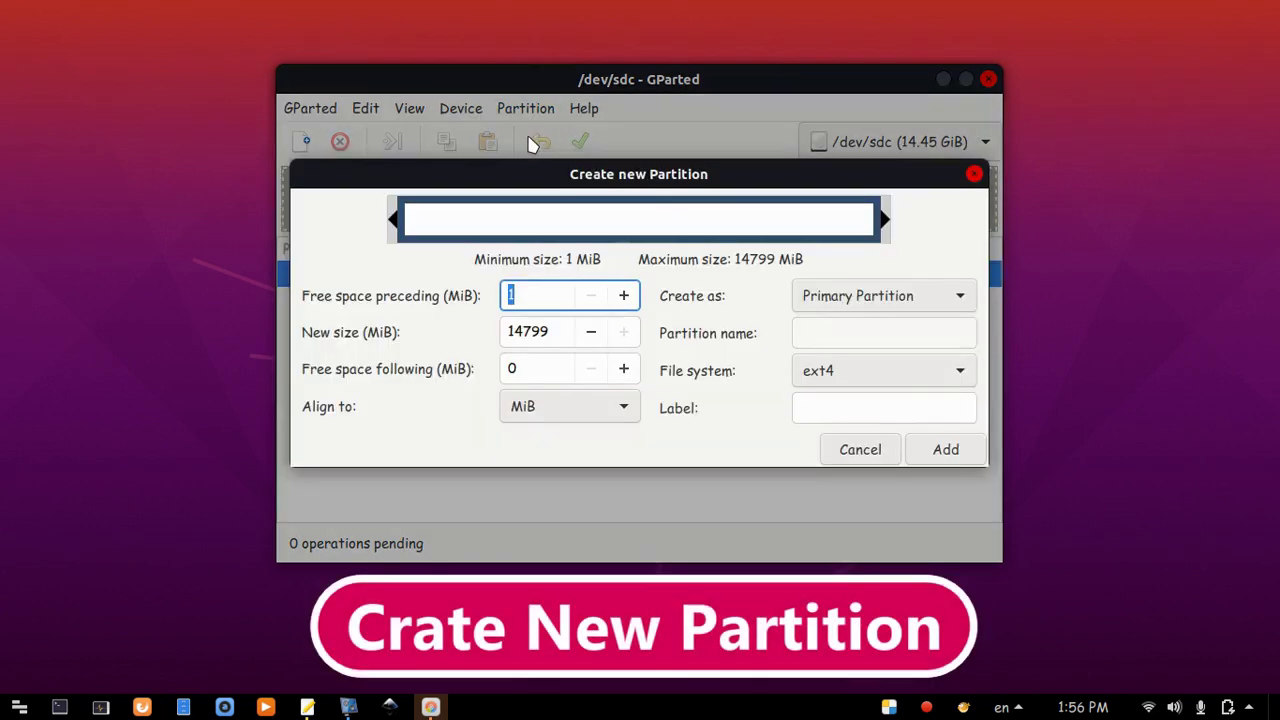
{"action": "left_click", "coordinate": [928, 386]}
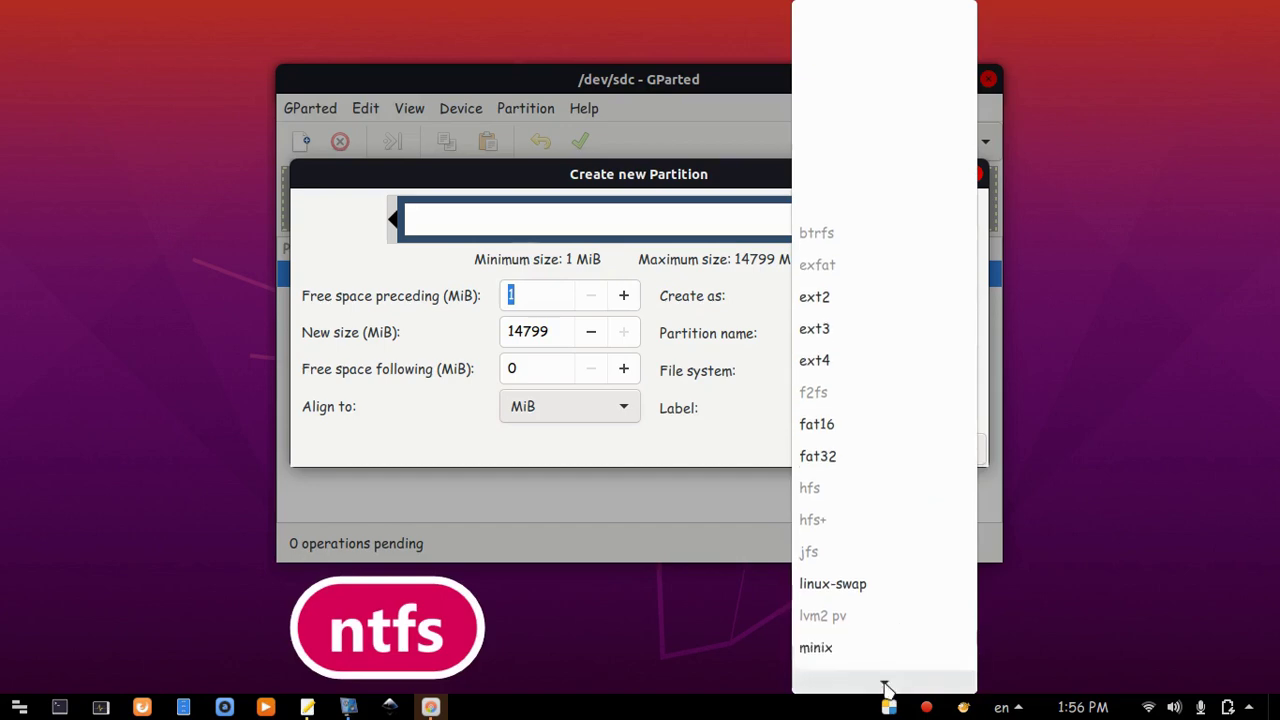
{"action": "mouse_move", "coordinate": [884, 688]}
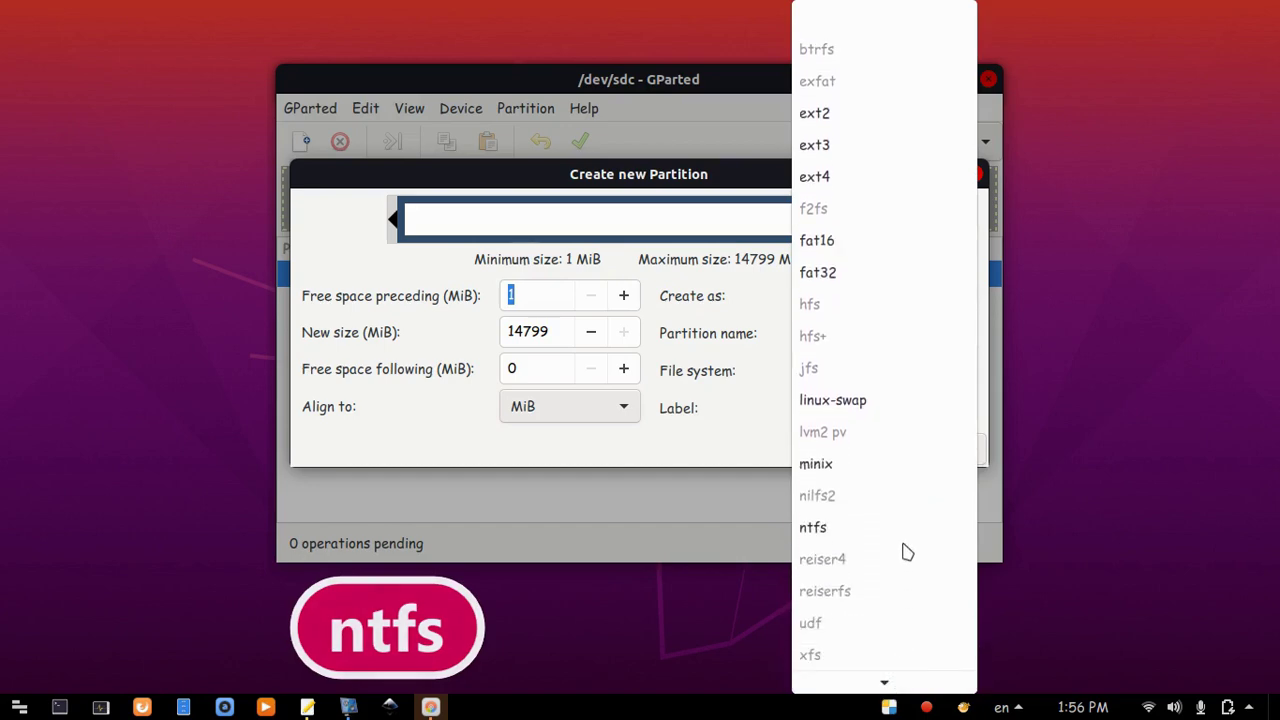
{"action": "left_click", "coordinate": [905, 538]}
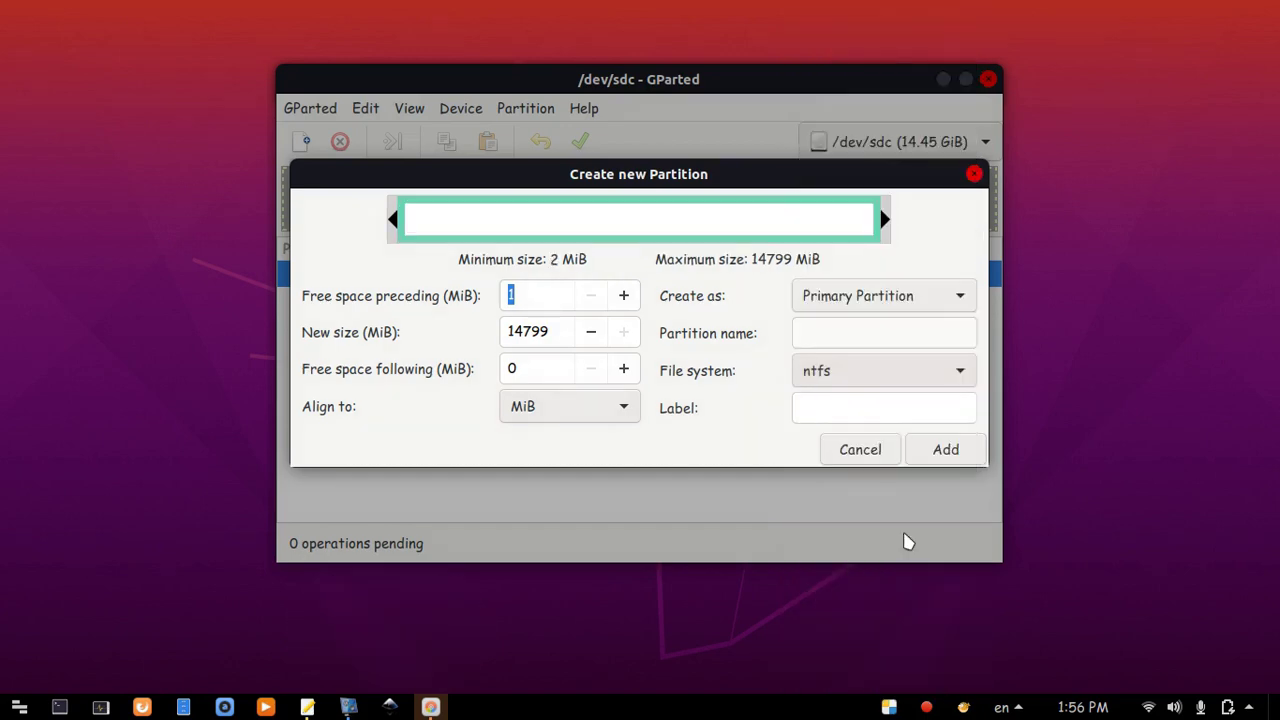
{"action": "left_click", "coordinate": [878, 416]}
{"action": "type", "text": "Windows10"}
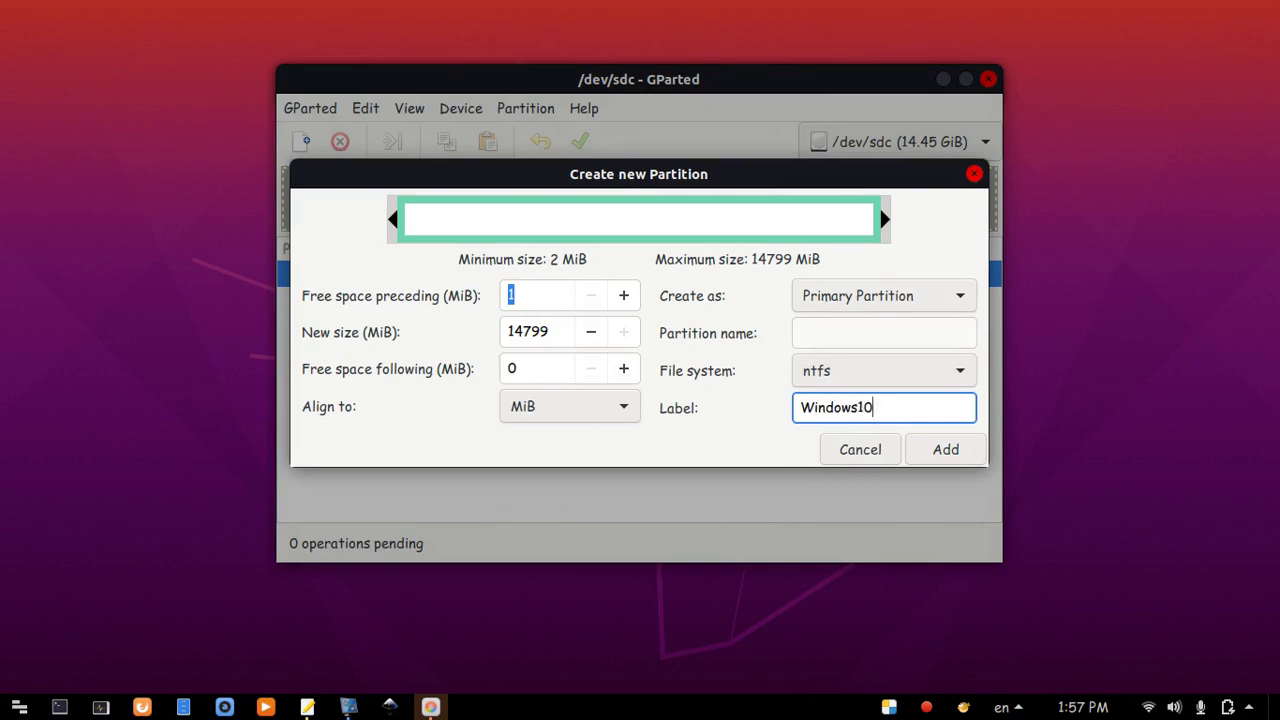
Step: Add the ntfs Windows10 partition, apply all operations to create /dev/sdc1, and close GParted
{"action": "left_click", "coordinate": [946, 449]}
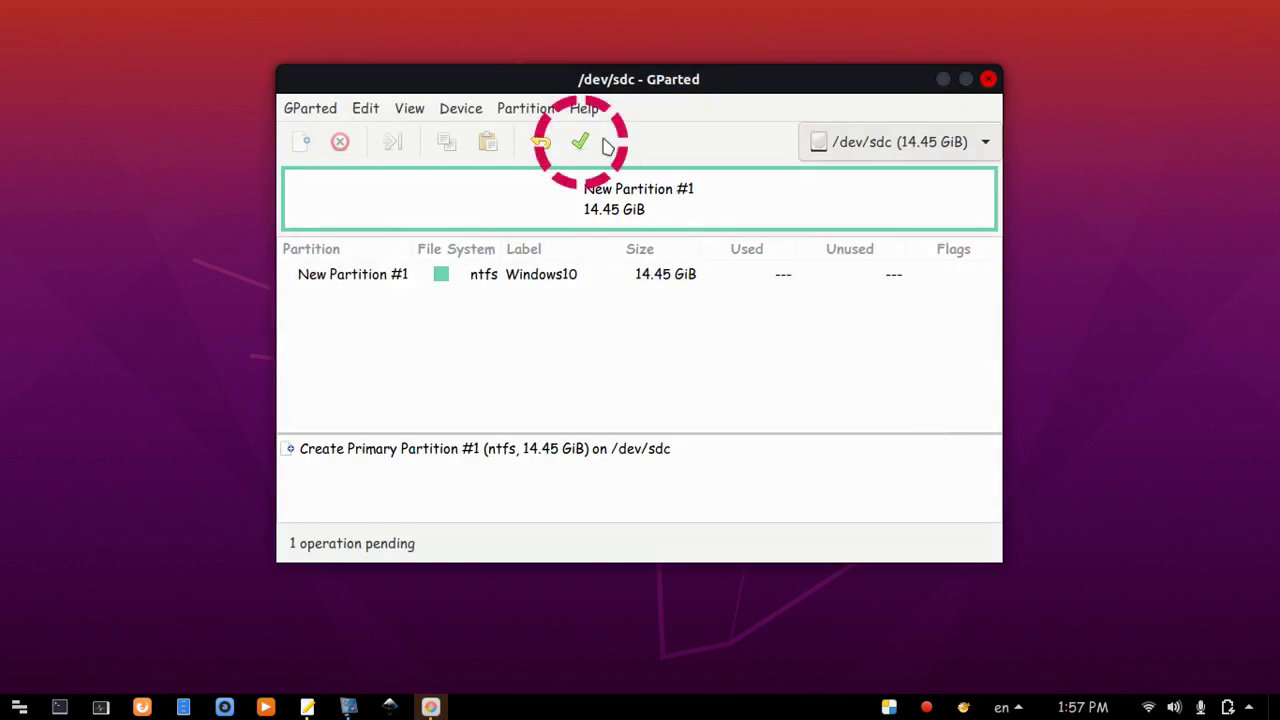
{"action": "left_click", "coordinate": [582, 144]}
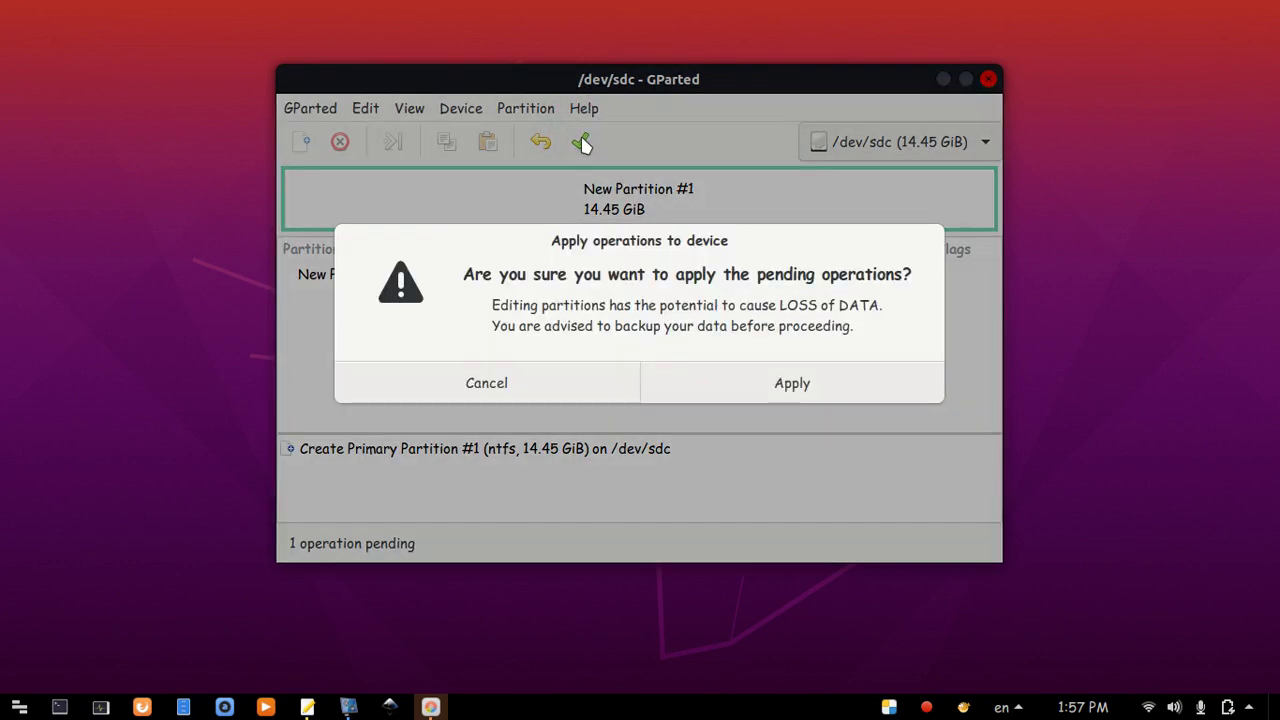
{"action": "left_click", "coordinate": [757, 389]}
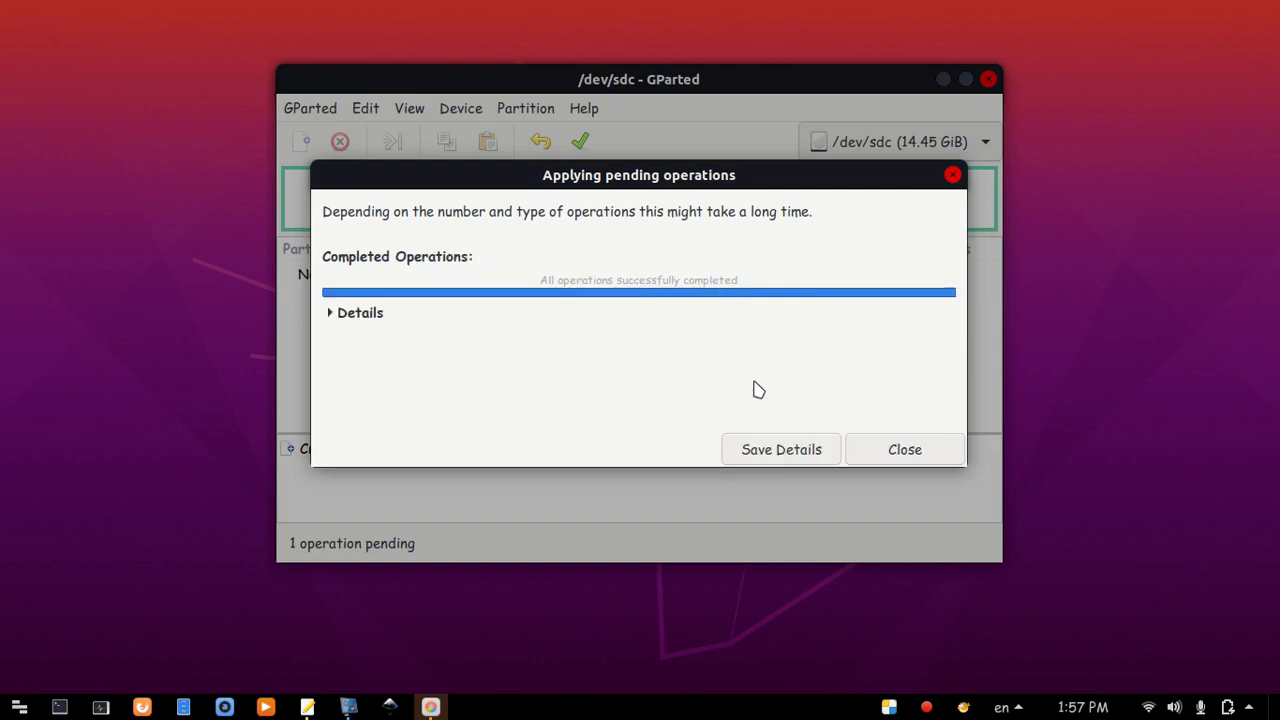
{"action": "left_click", "coordinate": [911, 449]}
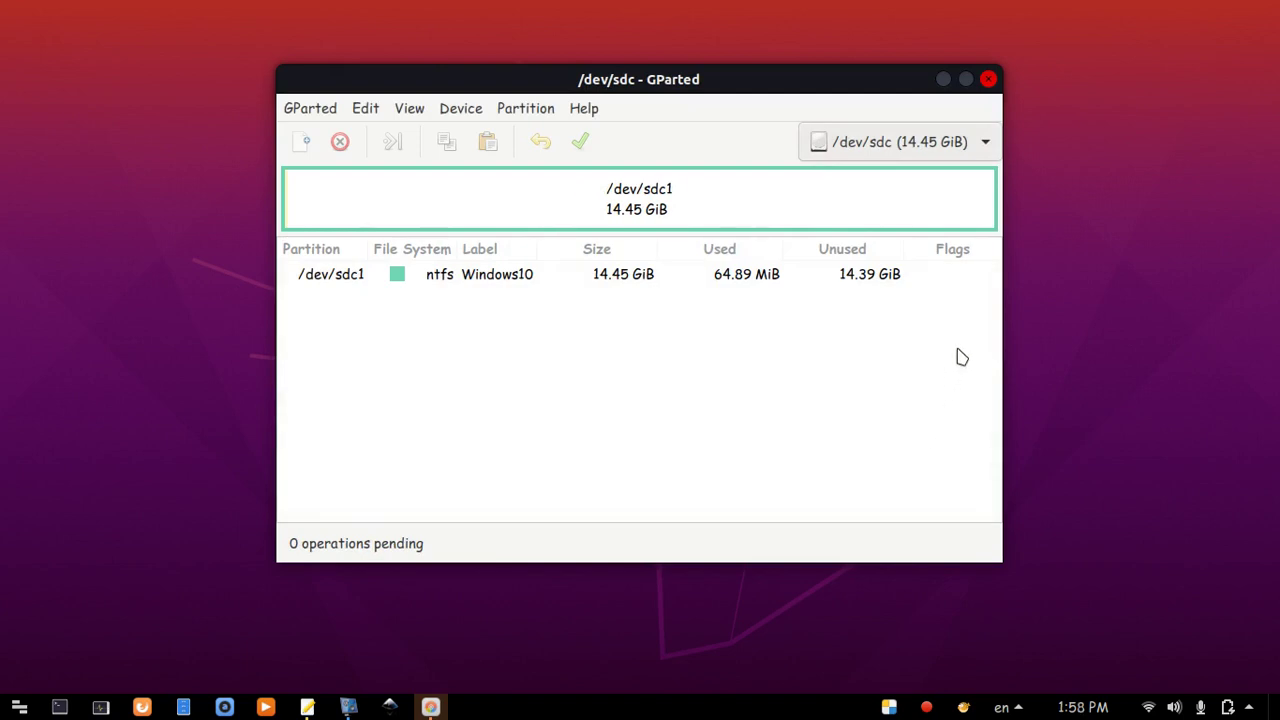
{"action": "left_click", "coordinate": [988, 79]}
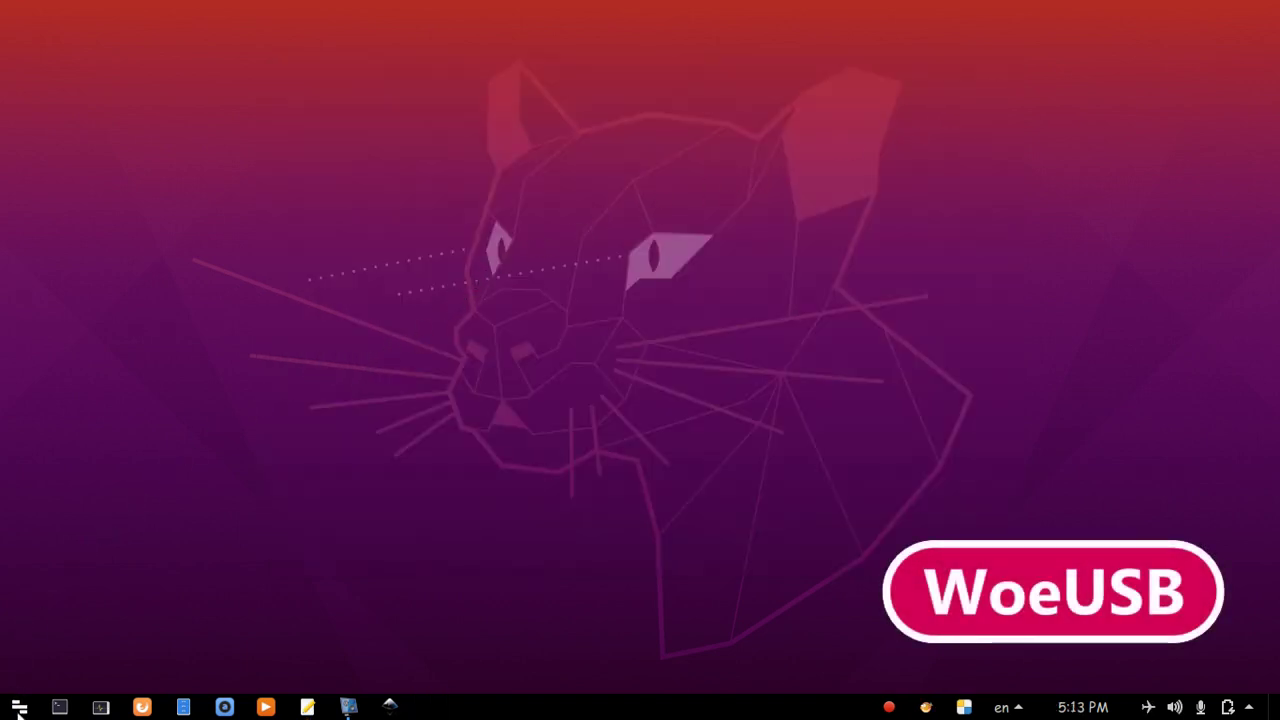
Step: Launch WoeUSB via a 'wo' search and pick Win10_21H1_English_x64.iso as the source image
{"action": "left_click", "coordinate": [18, 707]}
{"action": "type", "text": "woe"}
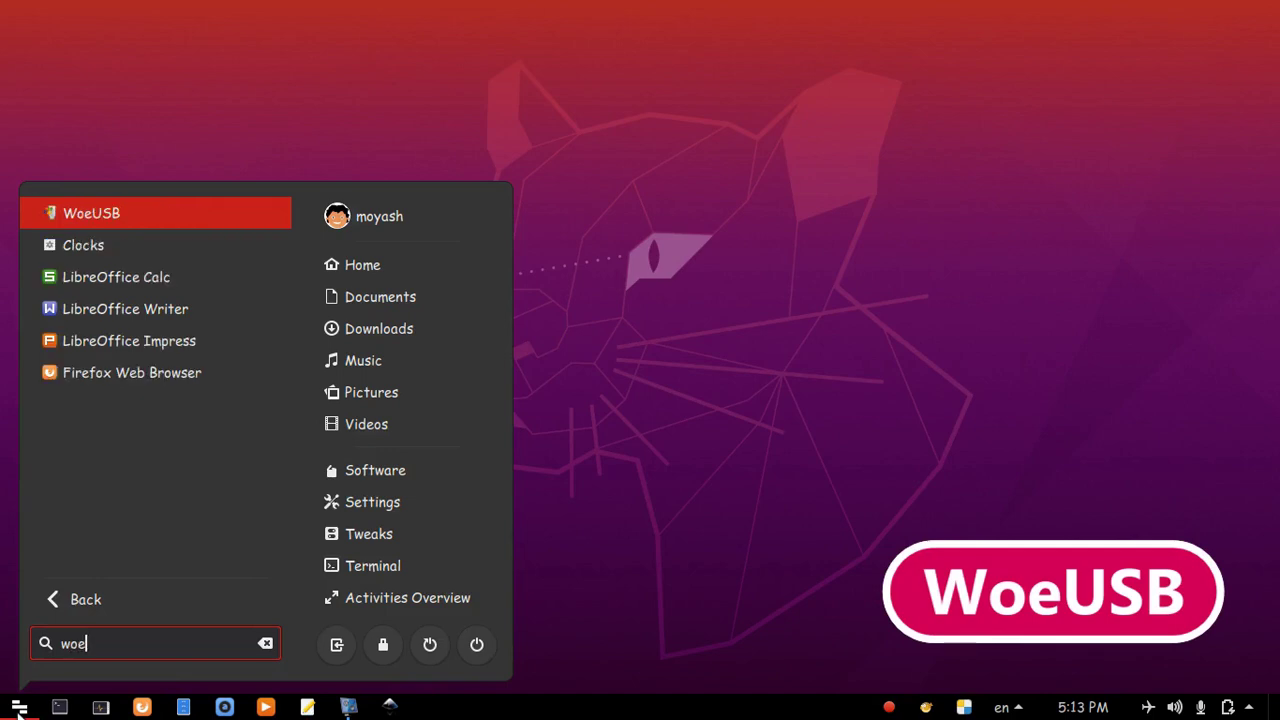
{"action": "left_click", "coordinate": [181, 213]}
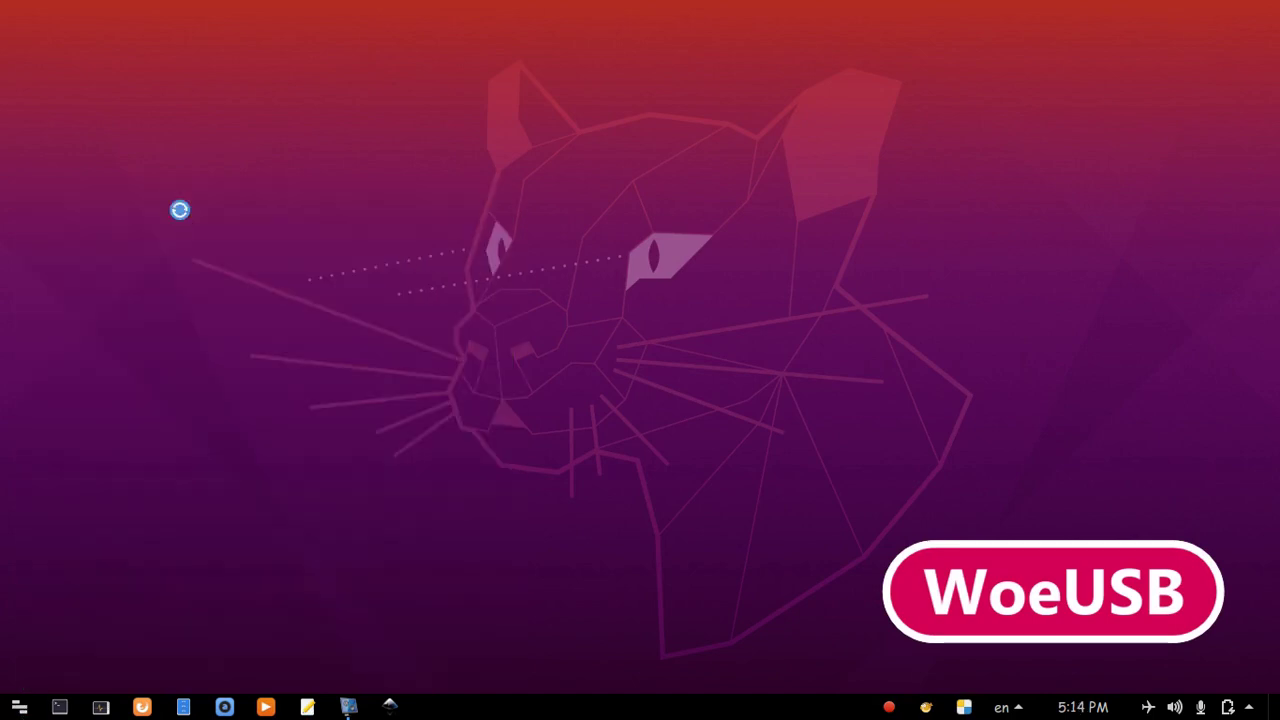
{"action": "left_click_drag", "start_coordinate": [223, 86], "coordinate": [587, 64]}
{"action": "left_click", "coordinate": [768, 178]}
{"action": "left_click", "coordinate": [606, 402]}
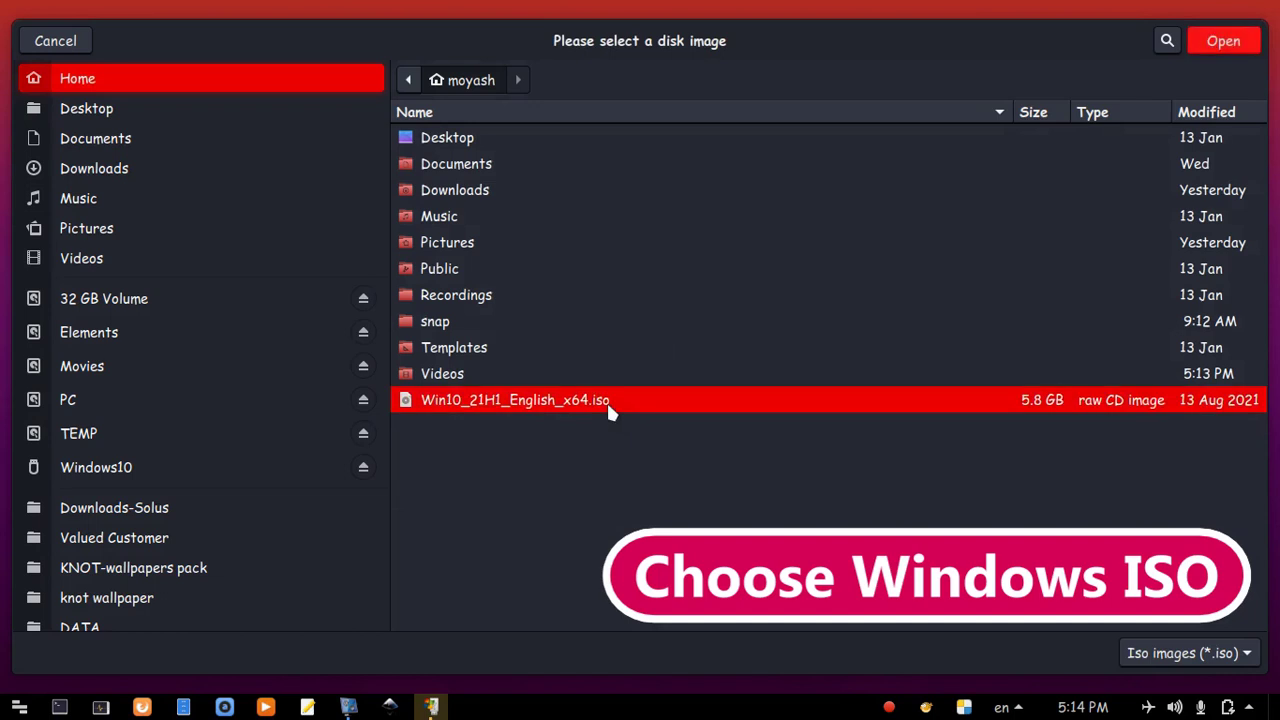
Step: Confirm the ISO, choose NTFS as file system, and select the /dev/sdc TransMemory stick as target
{"action": "left_click", "coordinate": [1210, 44]}
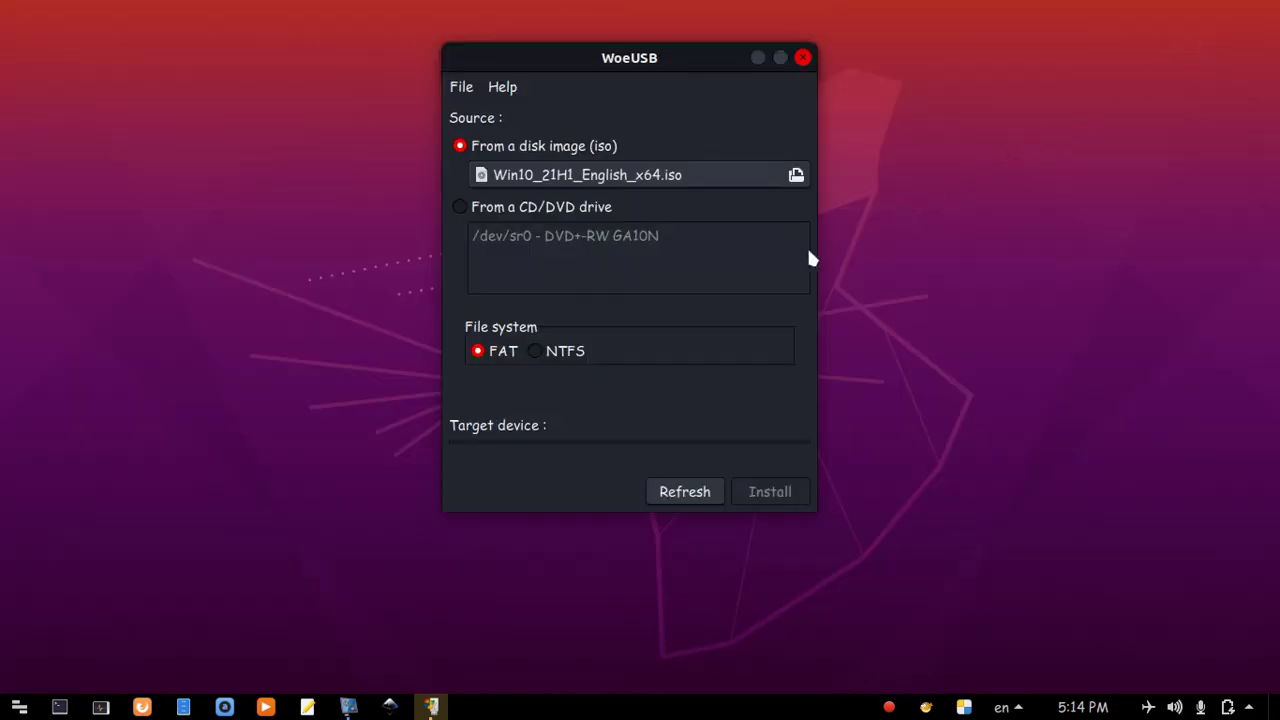
{"action": "left_click", "coordinate": [538, 352]}
{"action": "left_click_drag", "start_coordinate": [538, 510], "coordinate": [517, 607]}
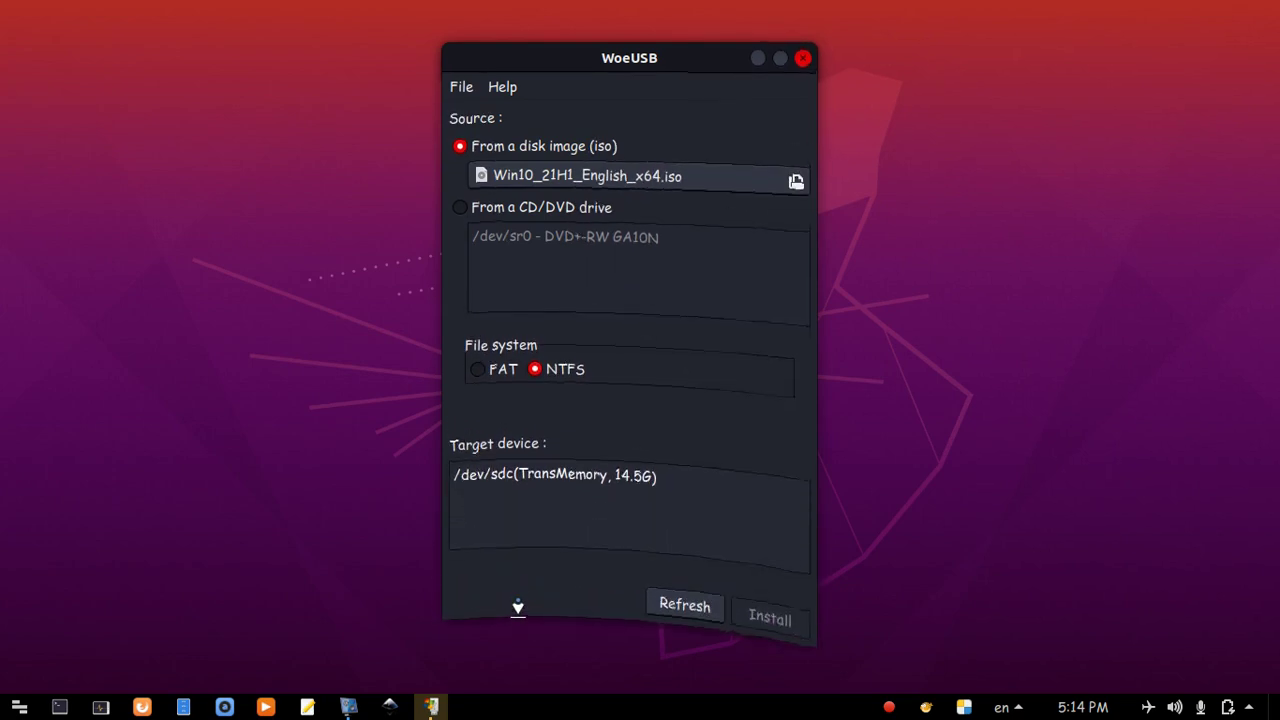
{"action": "left_click", "coordinate": [637, 476]}
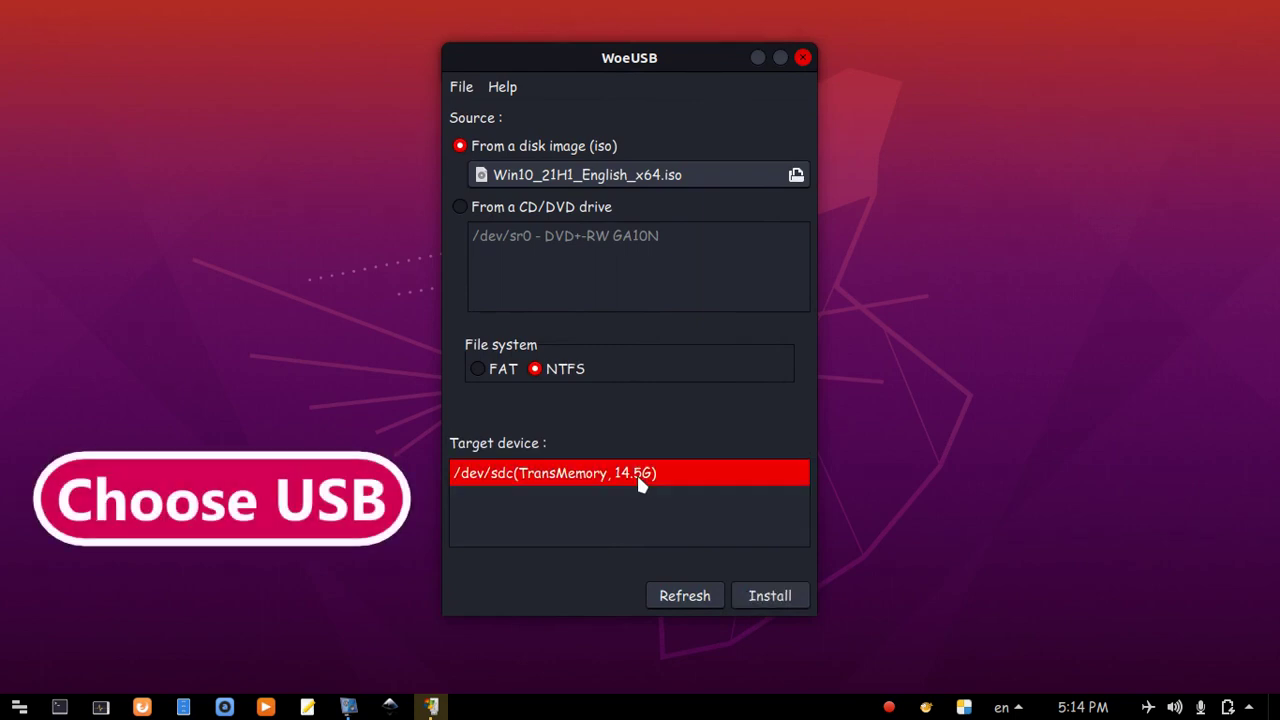
Step: Install Windows onto /dev/sdc, authorise with the administrator password, and acknowledge the success message
{"action": "left_click", "coordinate": [790, 592]}
{"action": "type", "text": "•••••••••"}
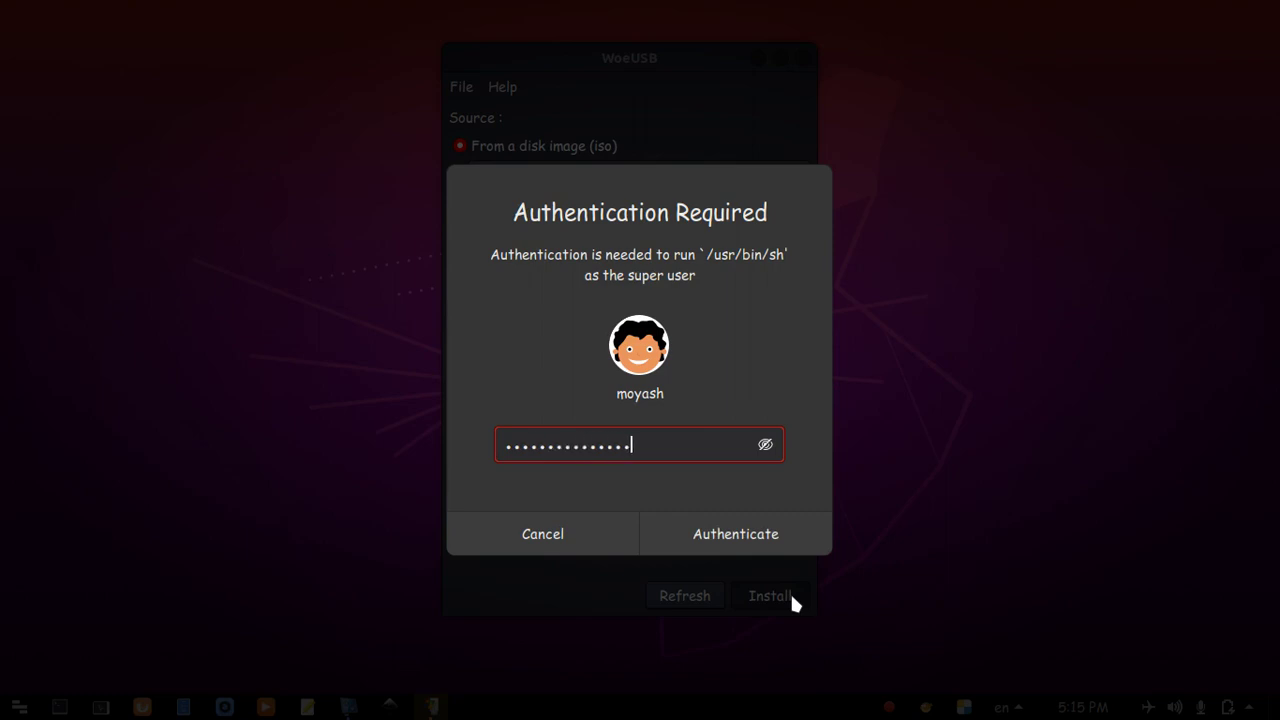
{"action": "type", "text": "••••••"}
{"action": "key", "text": "Return"}
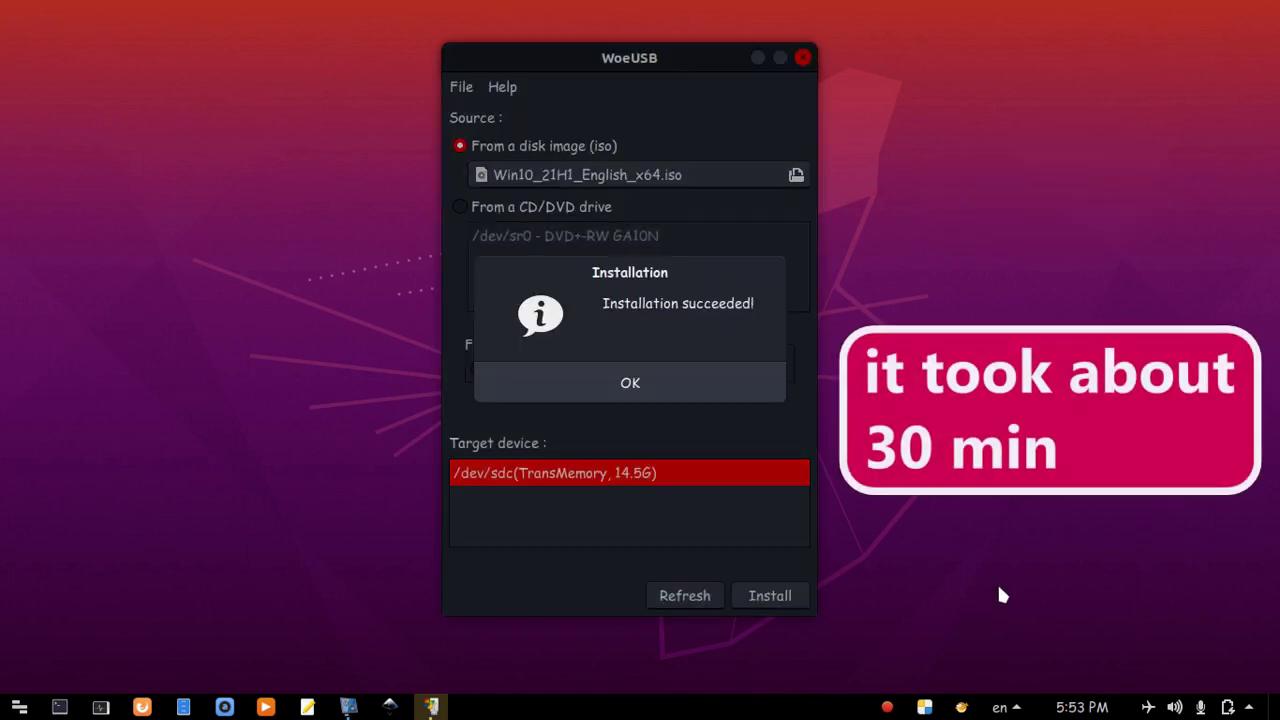
{"action": "left_click", "coordinate": [743, 391]}
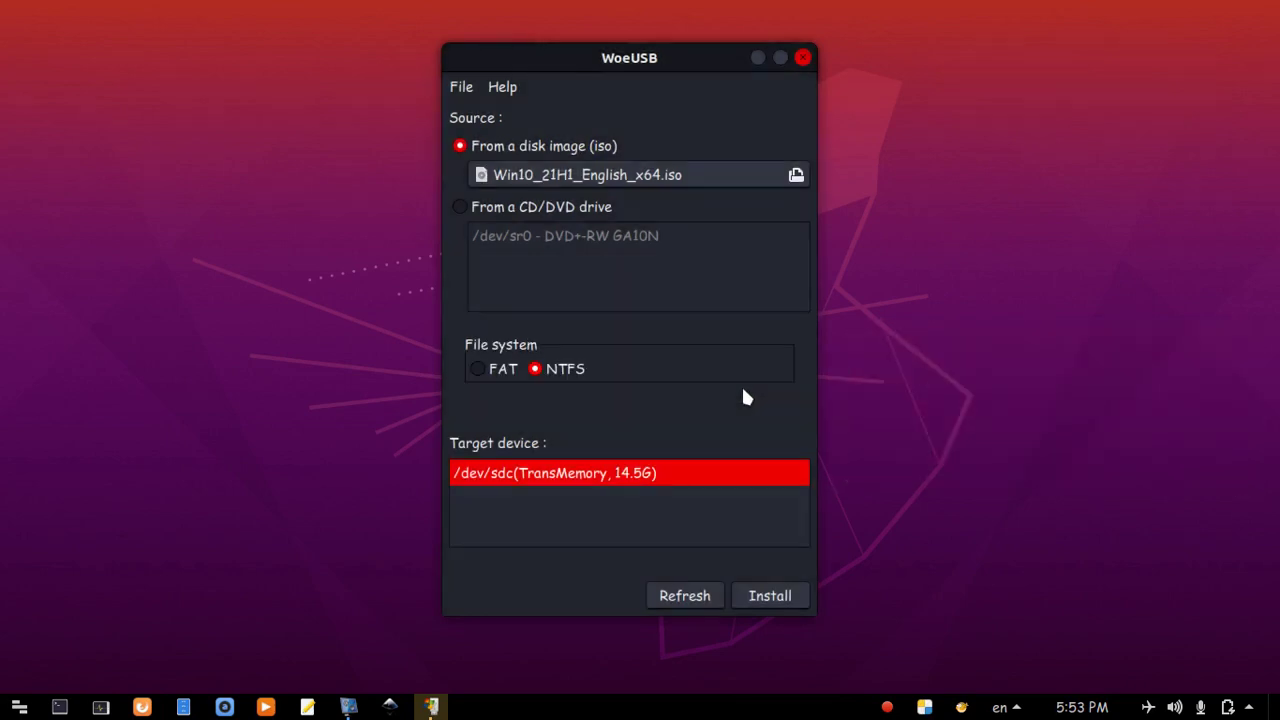
Step: Close WoeUSB and view the Windows USB drive's boot, efi, sources folders and setup.exe in Files
{"action": "left_click", "coordinate": [803, 58]}
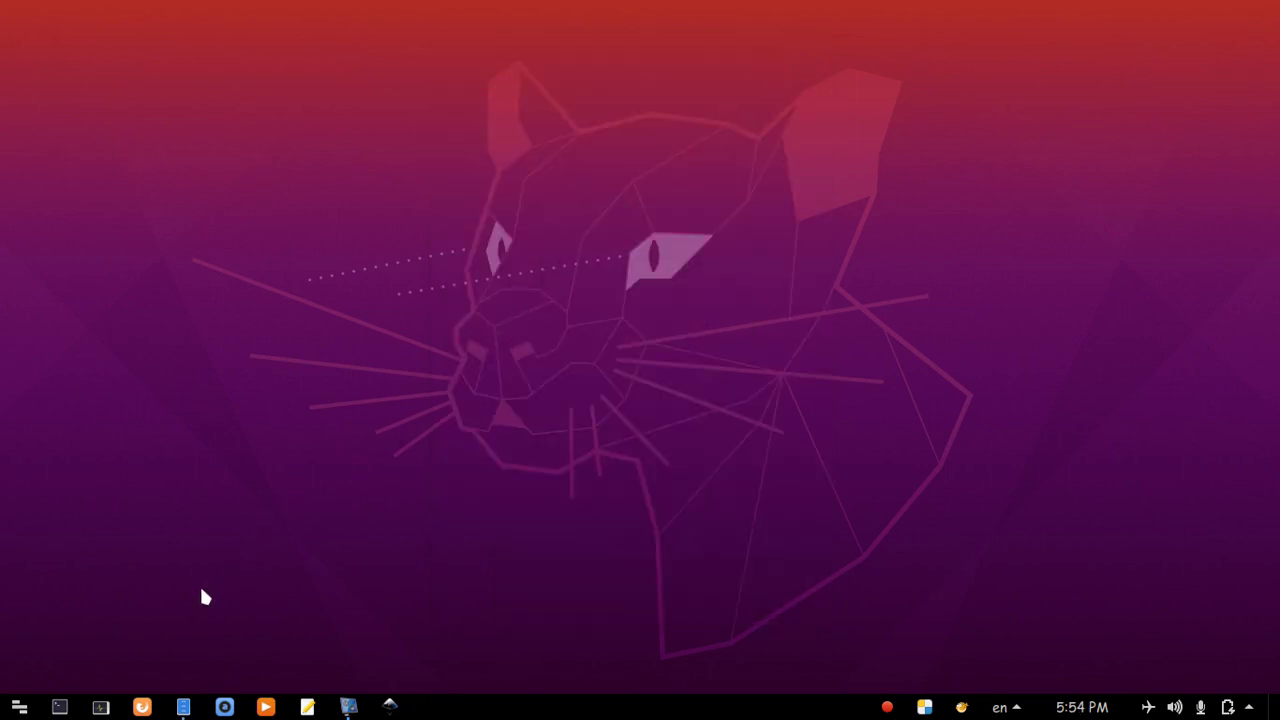
{"action": "left_click", "coordinate": [178, 711]}
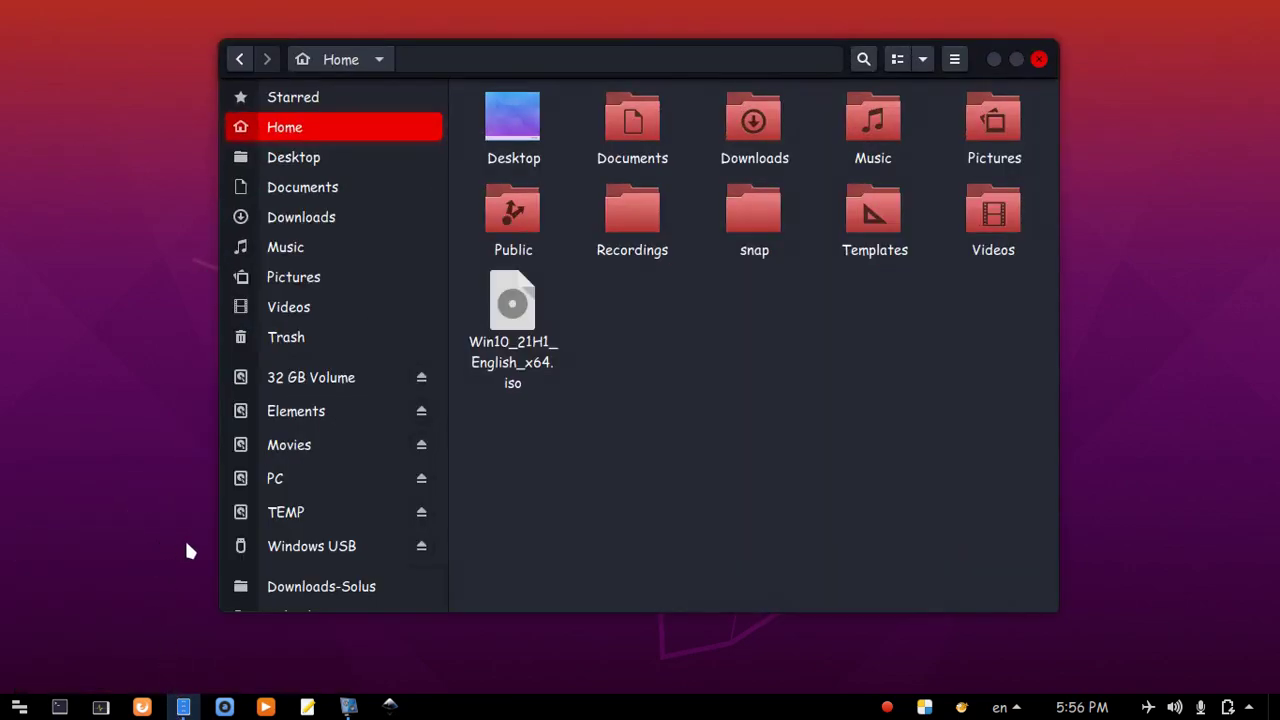
{"action": "left_click", "coordinate": [348, 550]}
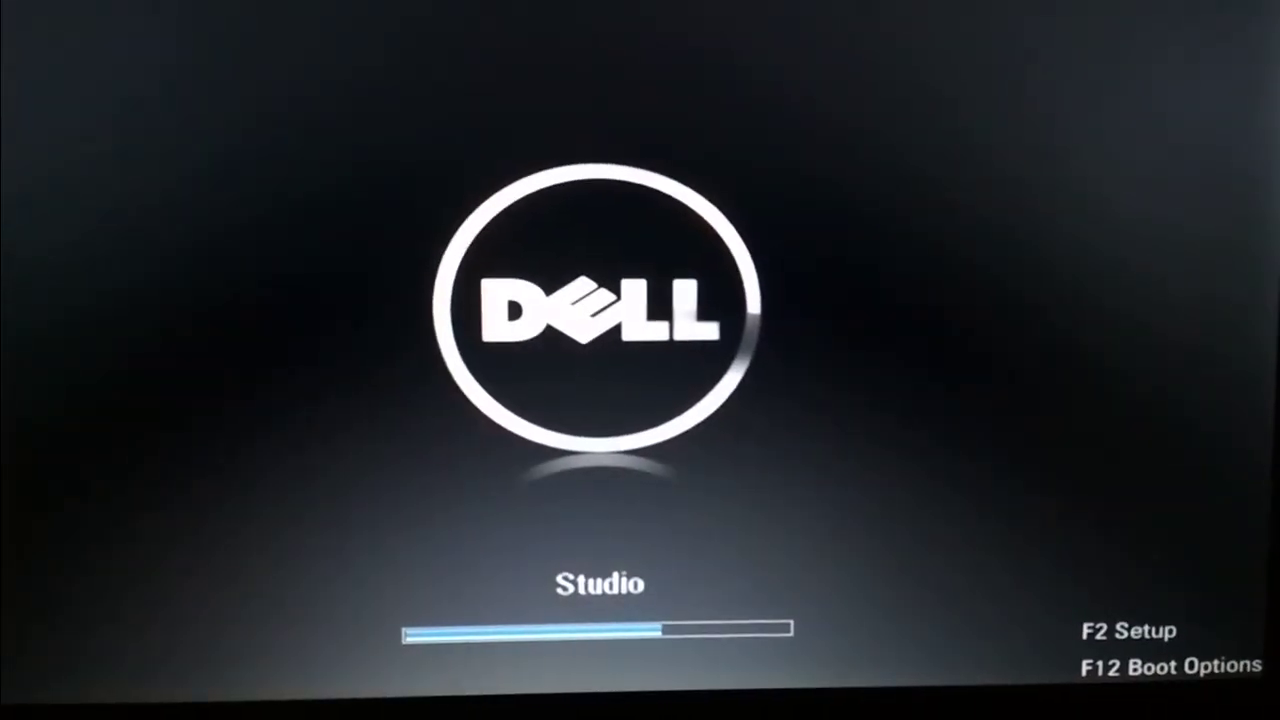
Step: Bring up the Dell one-time Boot Menu and highlight the USB Storage entry
{"action": "key", "text": "F12"}
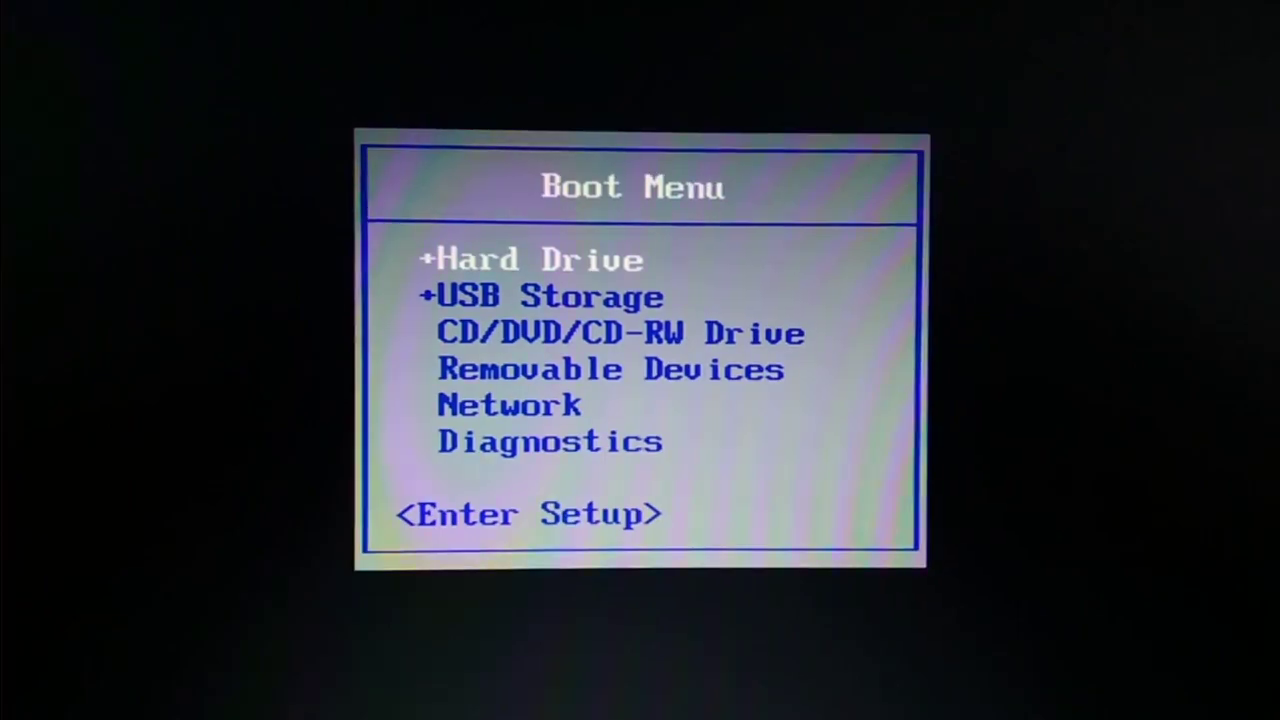
{"action": "key", "text": "Down"}
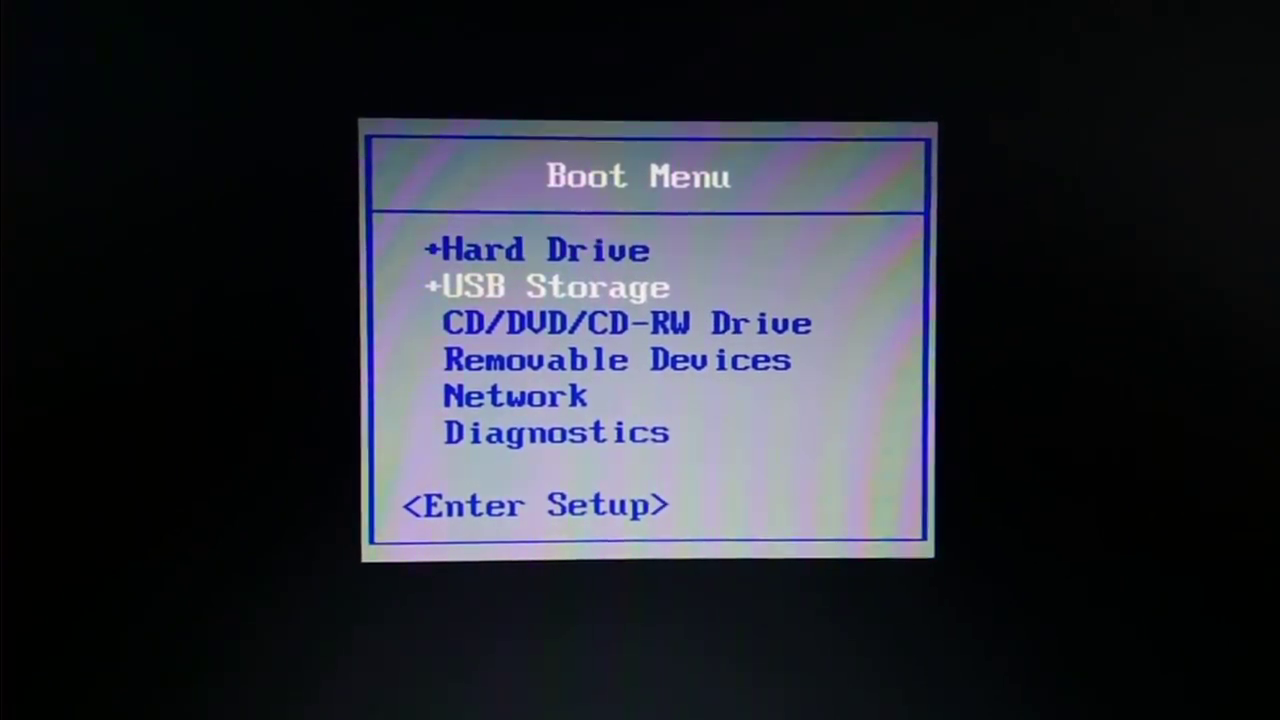